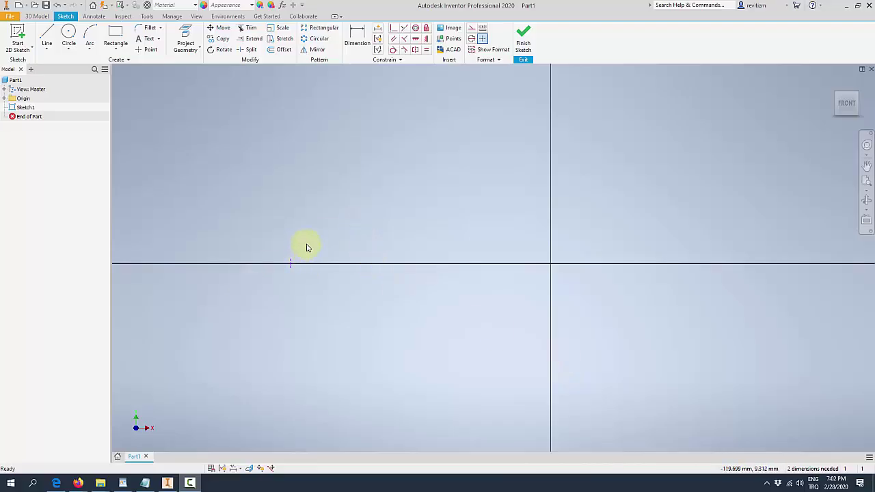
Step: Delete the stray sketch point and expand Origin in the browser to list planes and axes
left_click_drag(310, 244, 271, 285)
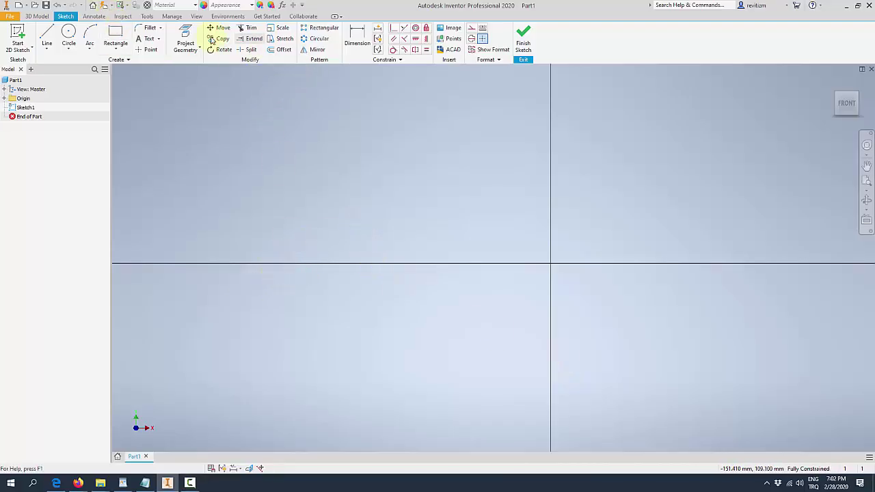
key("Delete")
key("p")
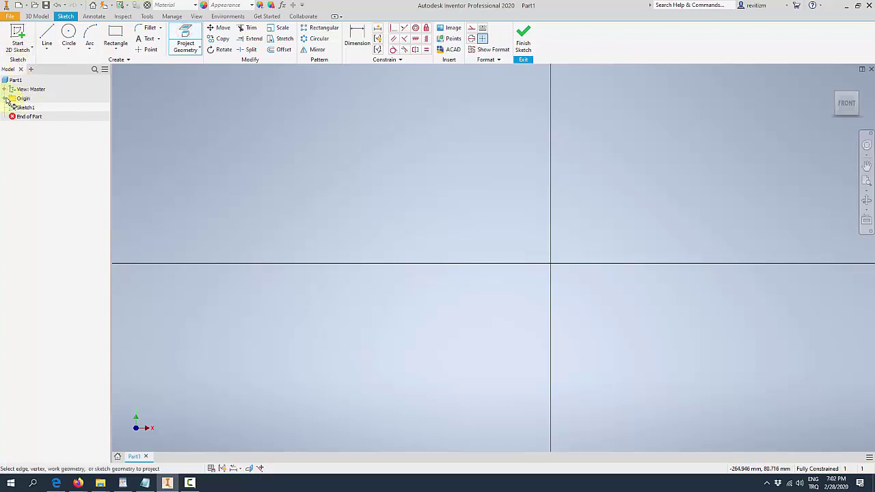
left_click(5, 98)
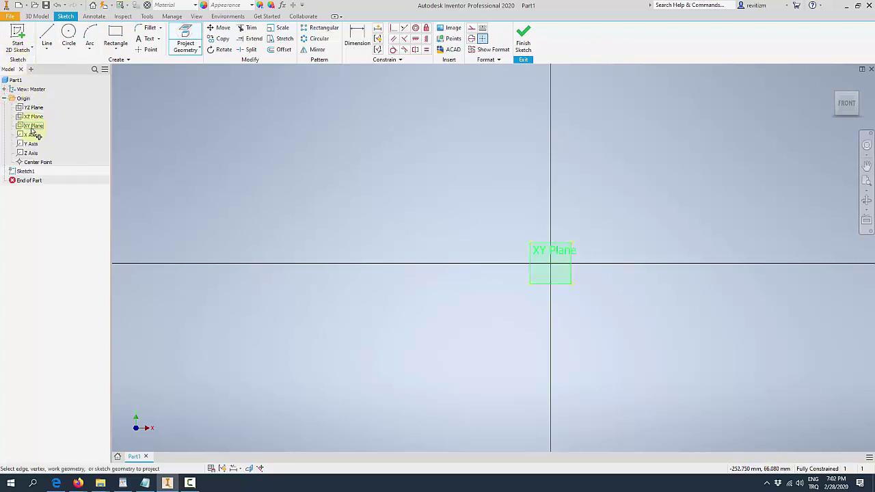
left_click(193, 49)
Step: Try the Point and Arc sketch tools, zooming out, and return to Point
left_click(152, 50)
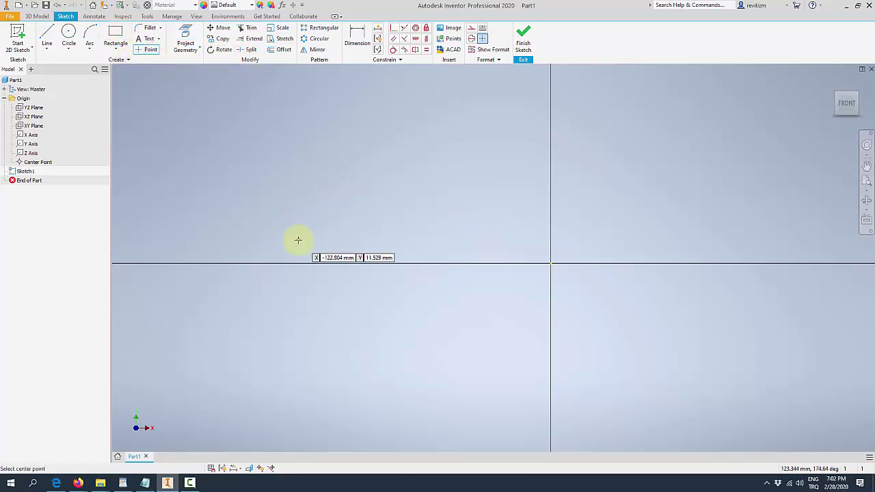
left_click(90, 34)
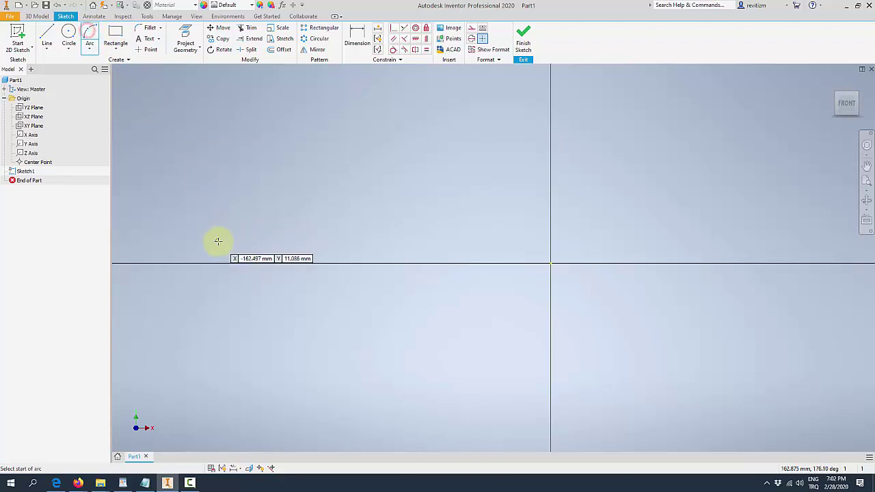
scroll(219, 241, "down", 5)
left_click(150, 49)
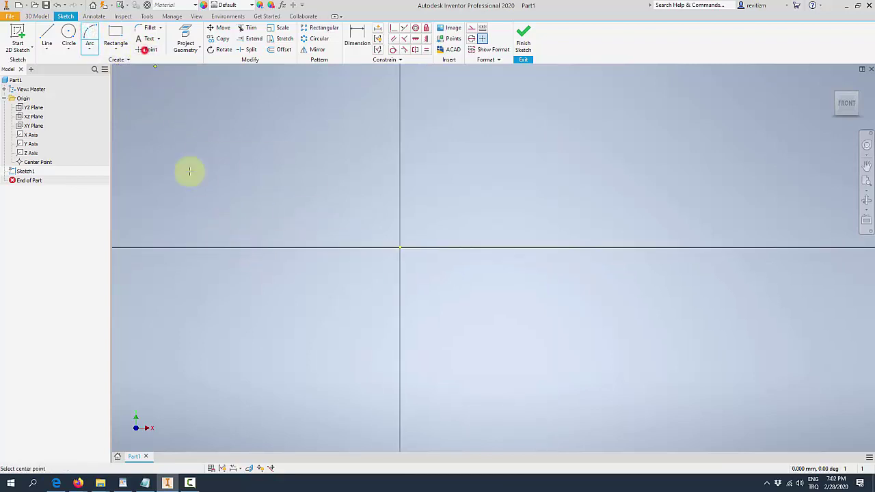
Step: Place a point on the horizontal axis and draw an arc starting from it
left_click(192, 247)
scroll(209, 230, "up", 5)
key("Escape")
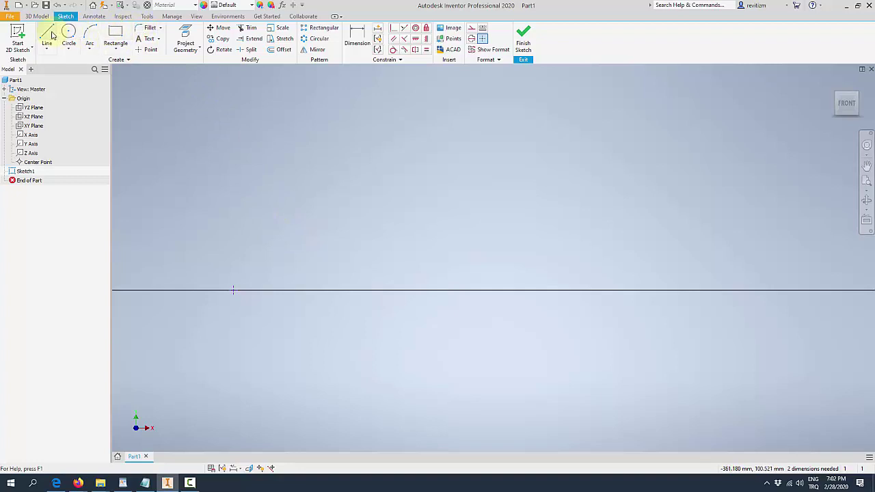
left_click(91, 36)
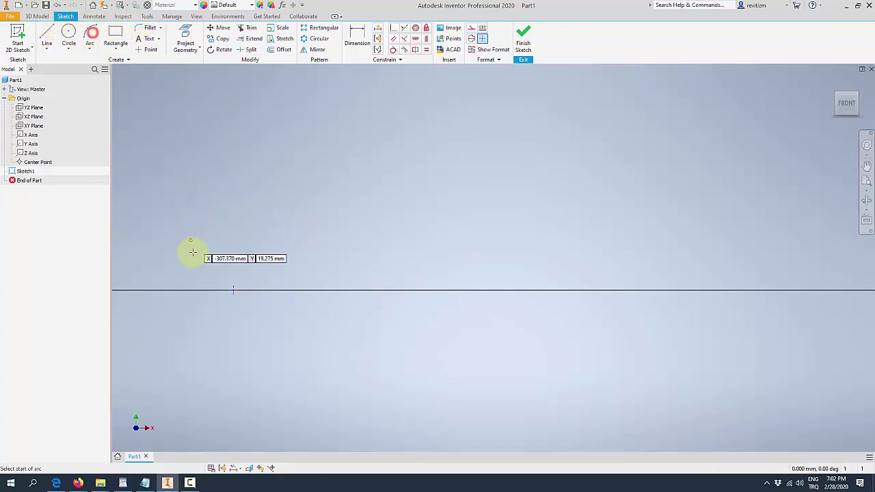
left_click(234, 291)
left_click(259, 318)
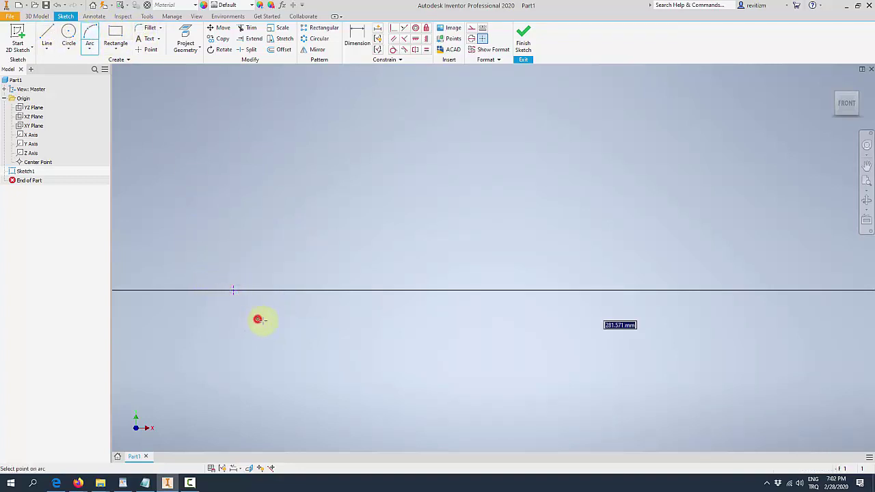
left_click(236, 316)
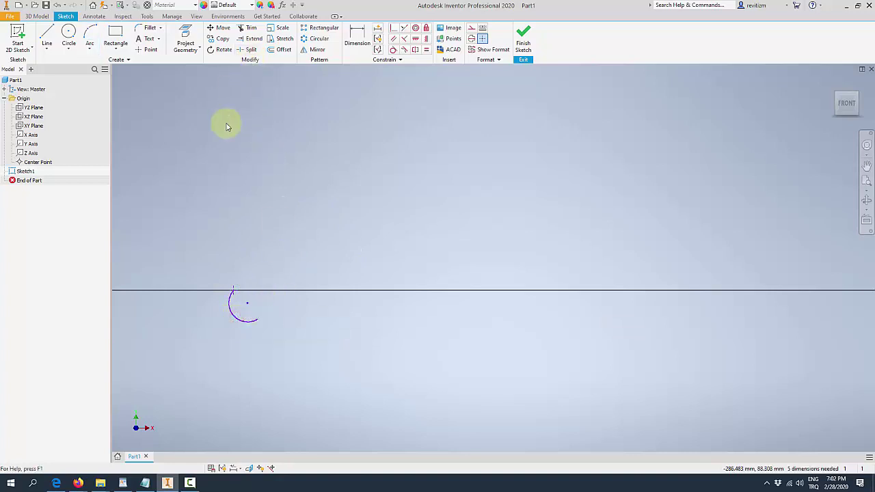
scroll(226, 125, "up", 2)
scroll(157, 98, "down", 3)
Step: Draw a vertical line above the arc's upper end and a long horizontal line from its lower end
key("l")
scroll(160, 186, "up", 3)
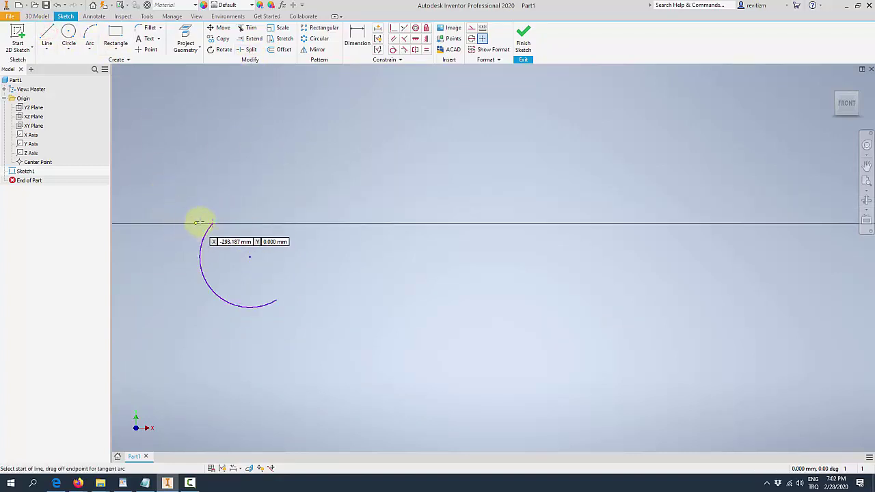
left_click(211, 224)
double_click(211, 144)
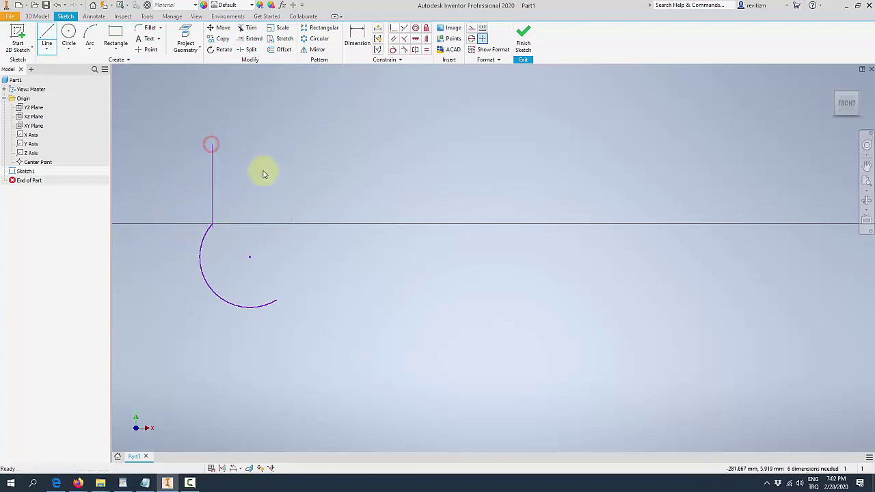
left_click(275, 300)
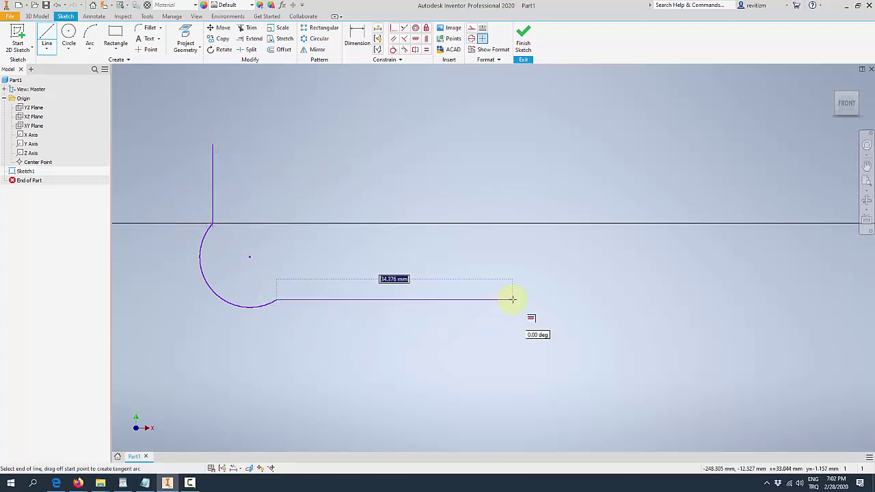
scroll(385, 288, "down", 5)
scroll(403, 285, "up", 2)
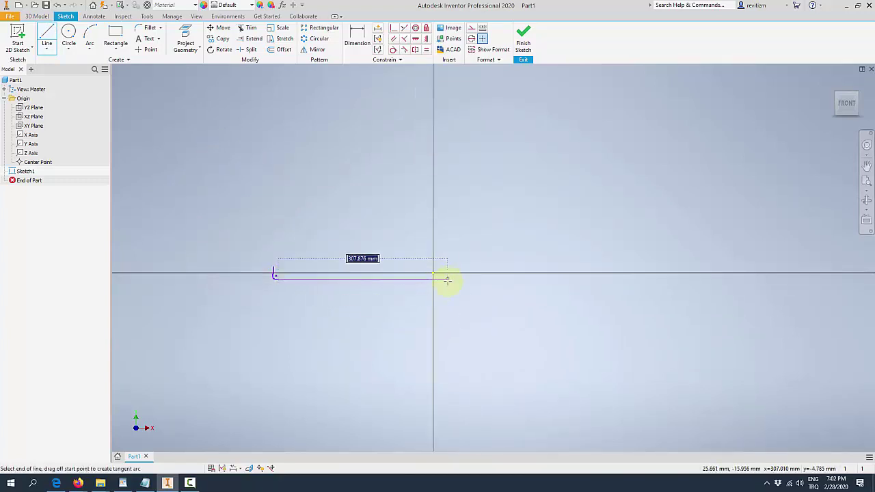
double_click(447, 280)
scroll(292, 279, "up", 4)
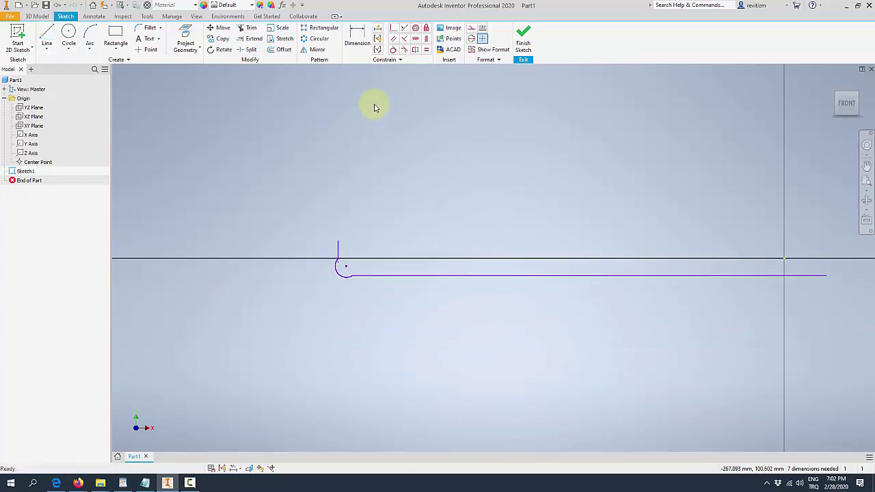
left_click(395, 50)
scroll(370, 277, "up", 2)
Step: Make the arc tangent to the horizontal and vertical lines, and set the vertical line to construction
left_click(369, 276)
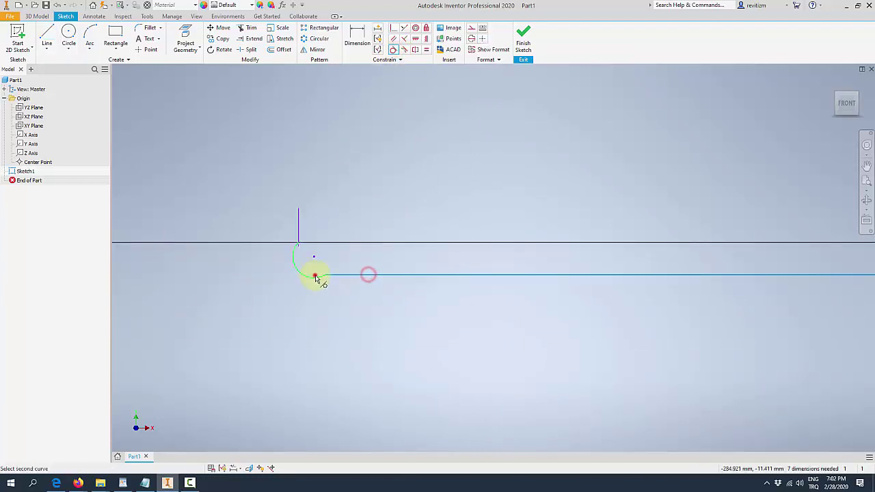
left_click(315, 273)
left_click(299, 233)
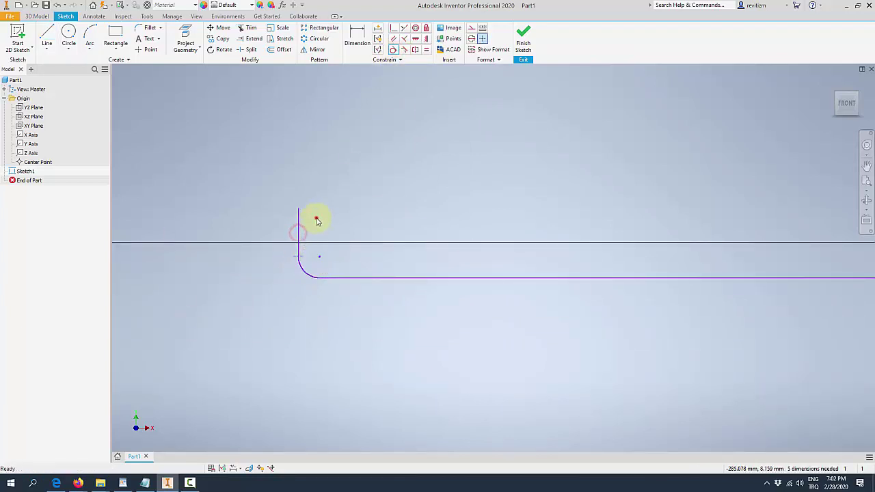
left_click(471, 27)
left_click(436, 117)
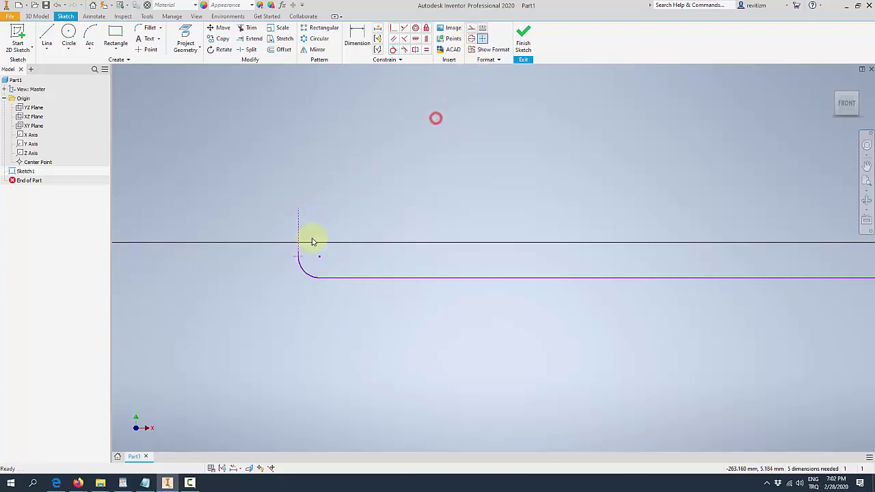
scroll(312, 242, "up", 5)
Step: Drag the arc's upper end onto the horizontal axis and begin a coincident constraint there
left_click_drag(301, 288, 301, 234)
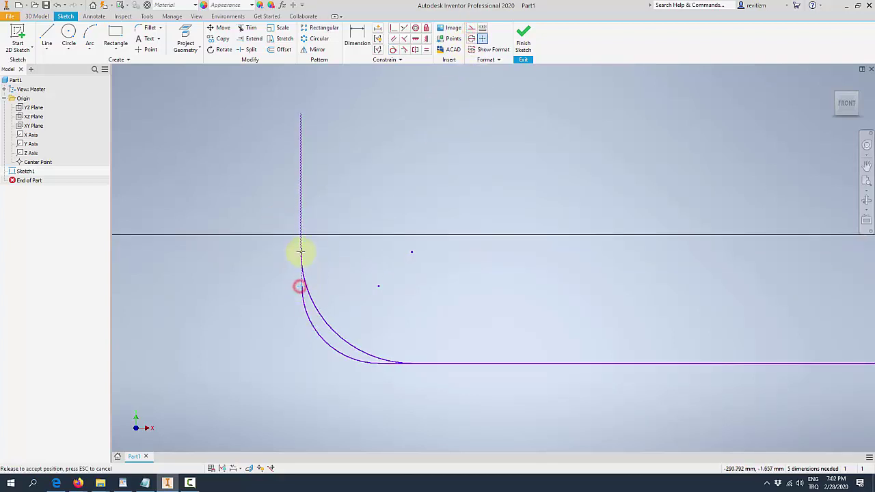
left_click(372, 204)
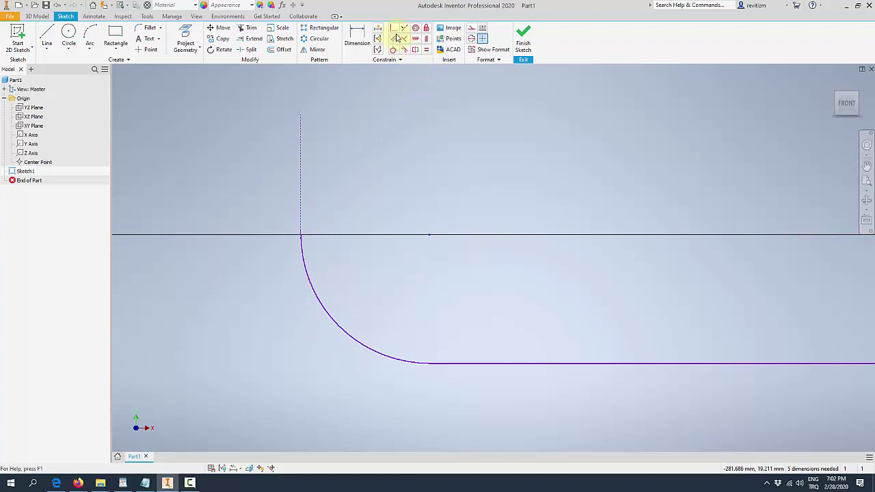
left_click(415, 41)
left_click(310, 255)
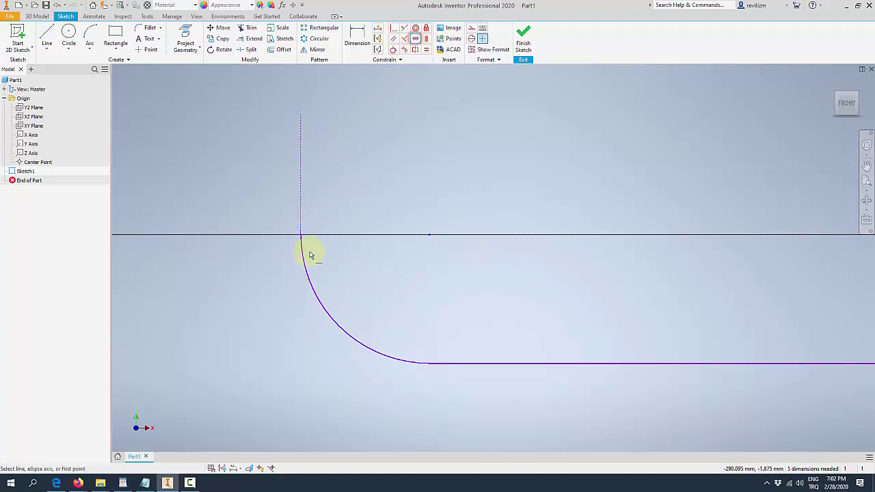
key("Escape")
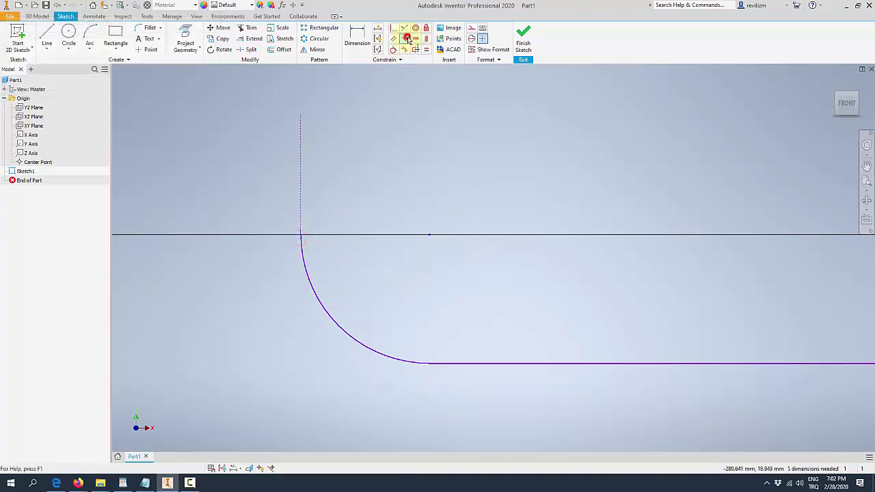
left_click(417, 39)
left_click(336, 208)
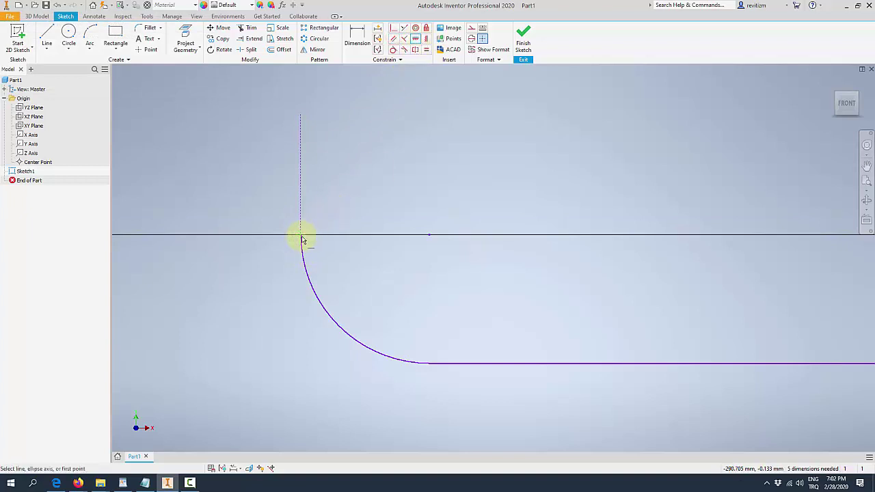
scroll(404, 215, "up", 5)
scroll(409, 219, "up", 3)
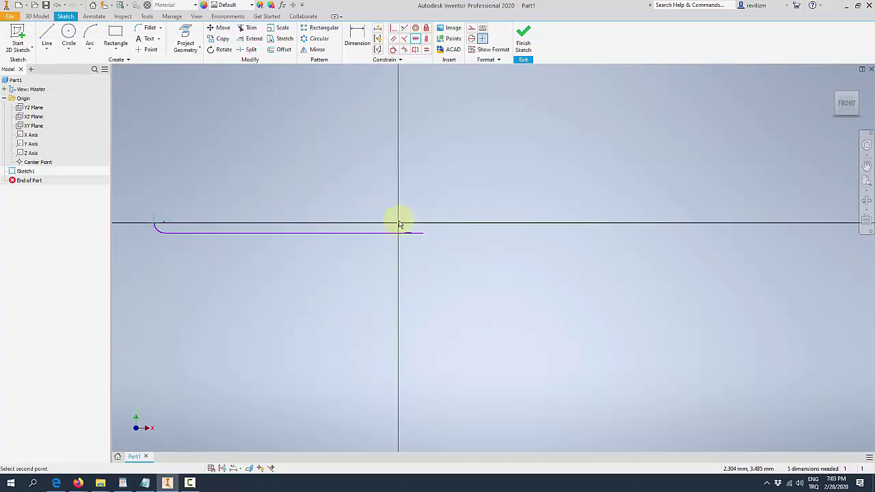
Step: Finish the coincident constraint joining the arc's end to the axis
left_click(400, 226)
scroll(226, 244, "down", 2)
scroll(233, 239, "down", 3)
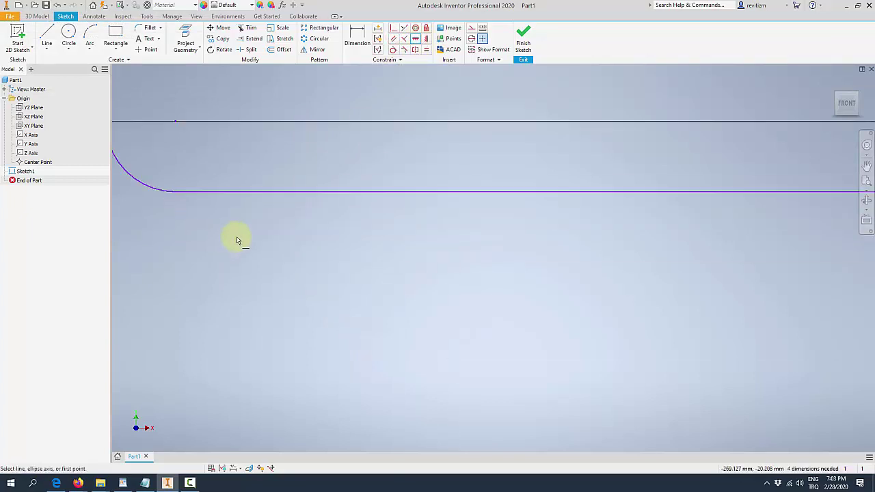
scroll(296, 247, "down", 2)
Step: Dimension the arc with radius 2 and drag the horizontal line's end to shorten it
left_click(356, 39)
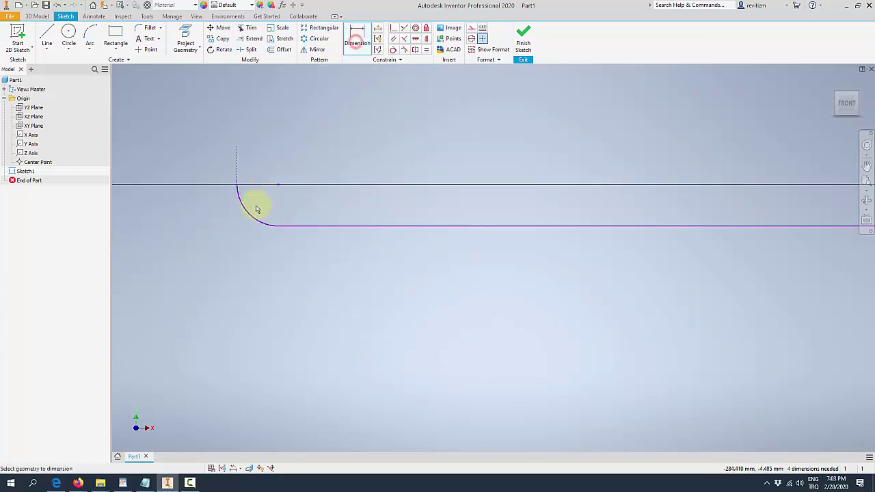
left_click(251, 217)
left_click(220, 230)
type("2")
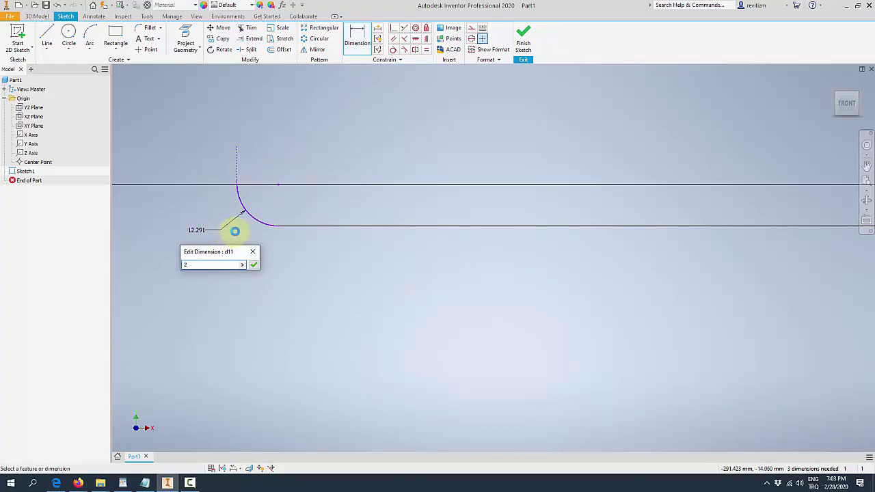
key("Return")
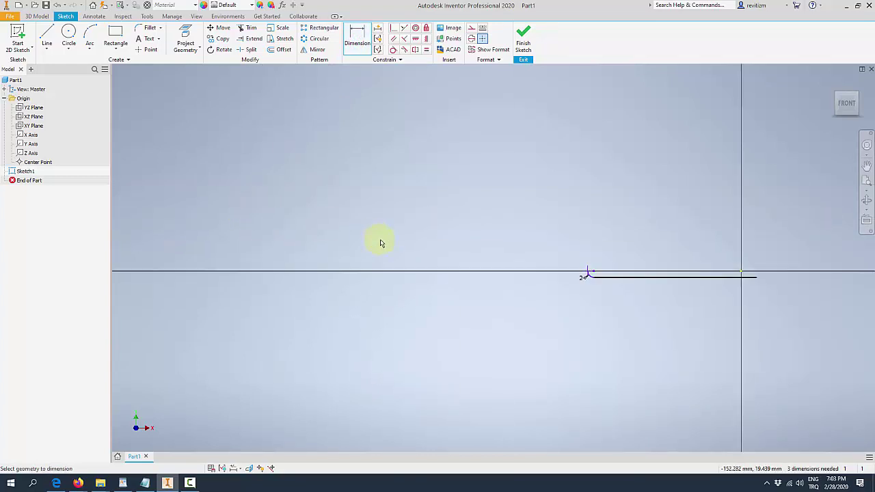
left_click_drag(689, 269, 543, 278)
scroll(543, 276, "down", 3)
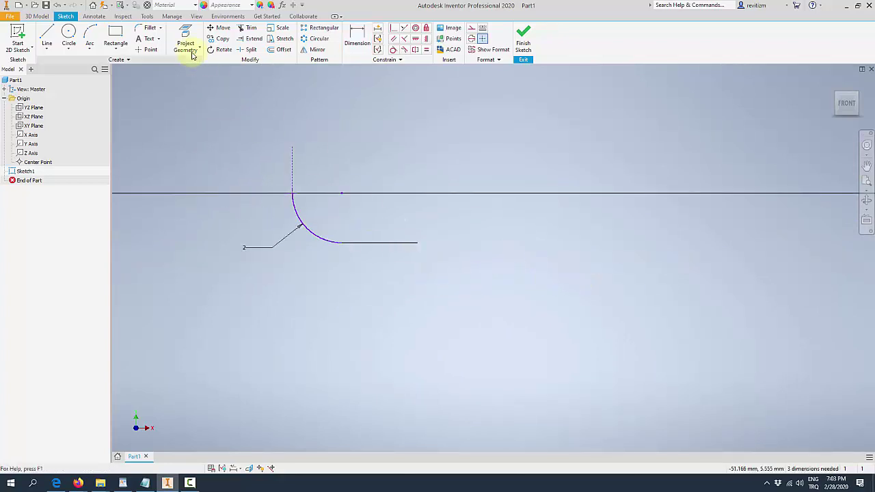
Step: Draw the sloped line and long shaft line from the profile's open end
left_click(46, 34)
left_click(417, 242)
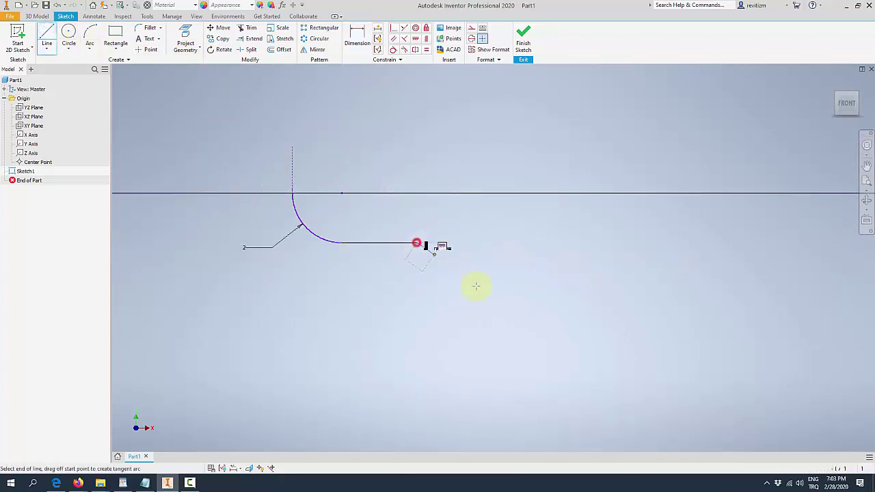
scroll(519, 297, "up", 2)
scroll(469, 288, "up", 5)
scroll(493, 285, "down", 4)
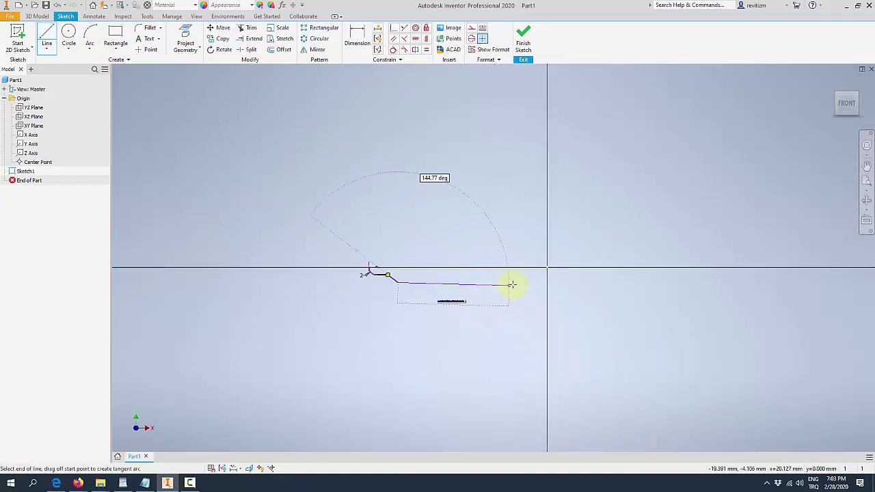
left_click(537, 281)
key("Escape")
scroll(419, 283, "down", 8)
scroll(506, 246, "up", 7)
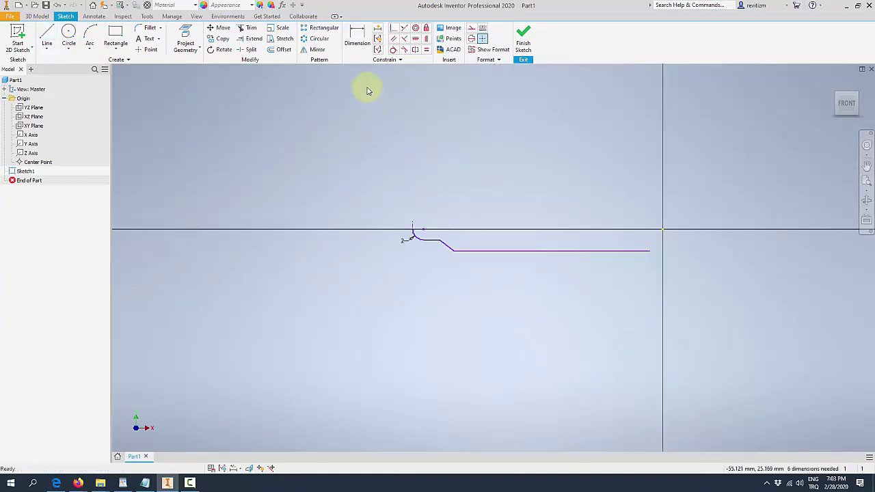
Step: Dimension the vertical depth to 3 and the slope angle to 45°
left_click(358, 47)
scroll(418, 141, "up", 3)
scroll(421, 188, "down", 3)
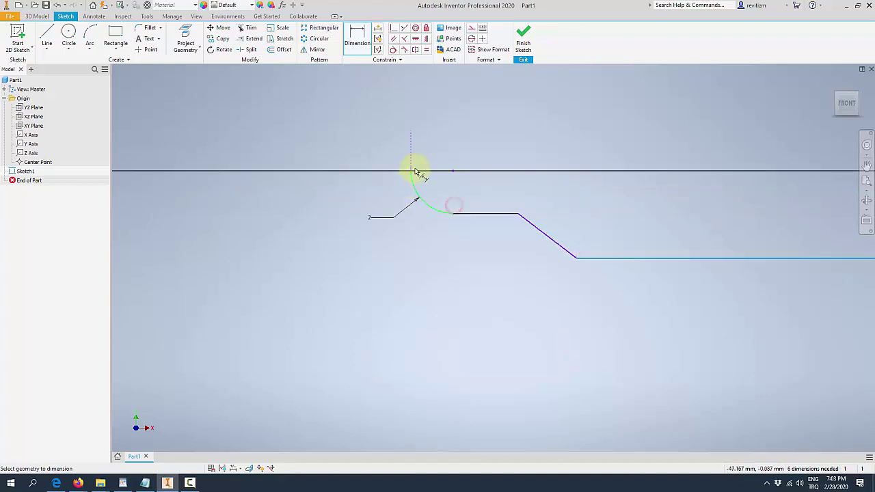
left_click(411, 172)
left_click(381, 183)
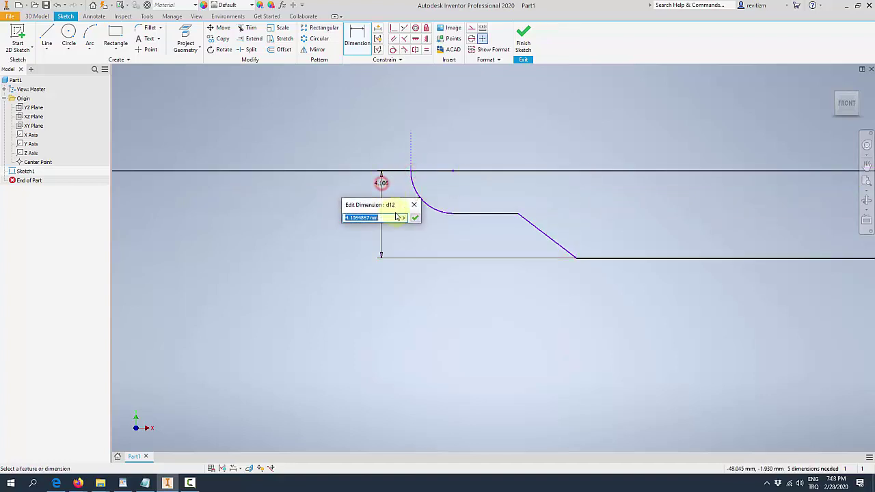
type("2")
key("Return")
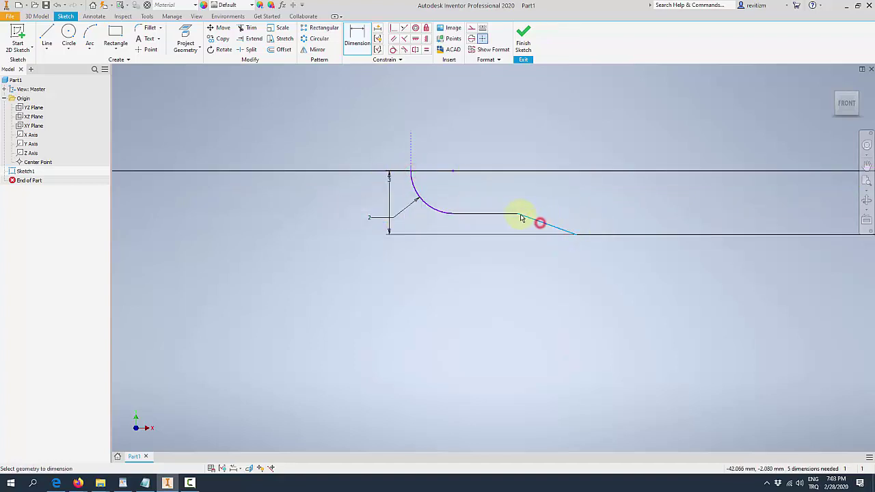
left_click(551, 224)
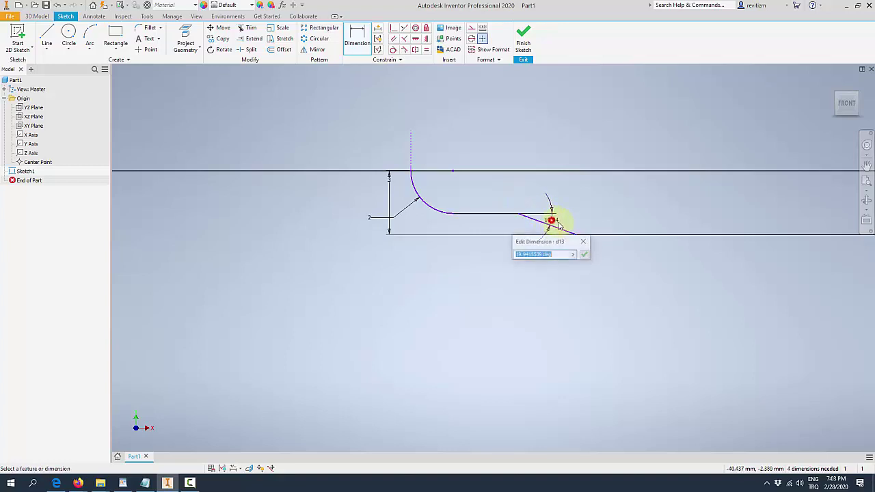
key("Return")
Step: Dimension the horizontal length from the arc's top to the flat segment's end as 12
scroll(478, 226, "down", 3)
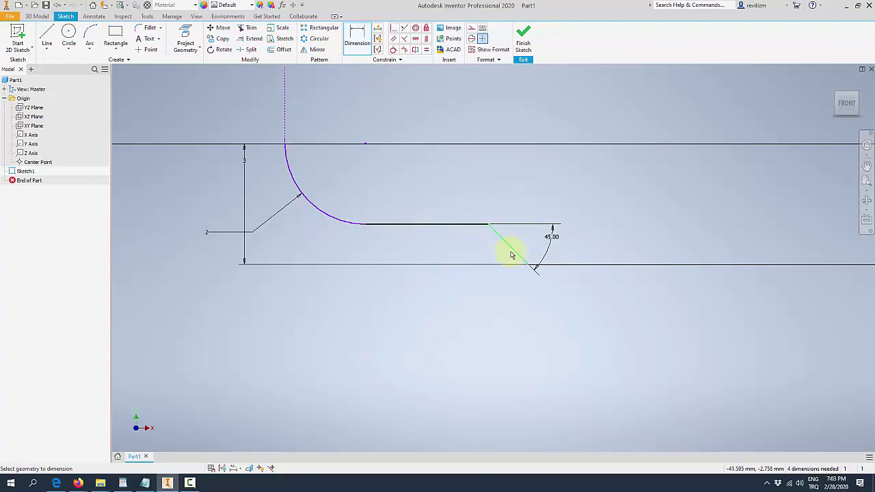
left_click(488, 224)
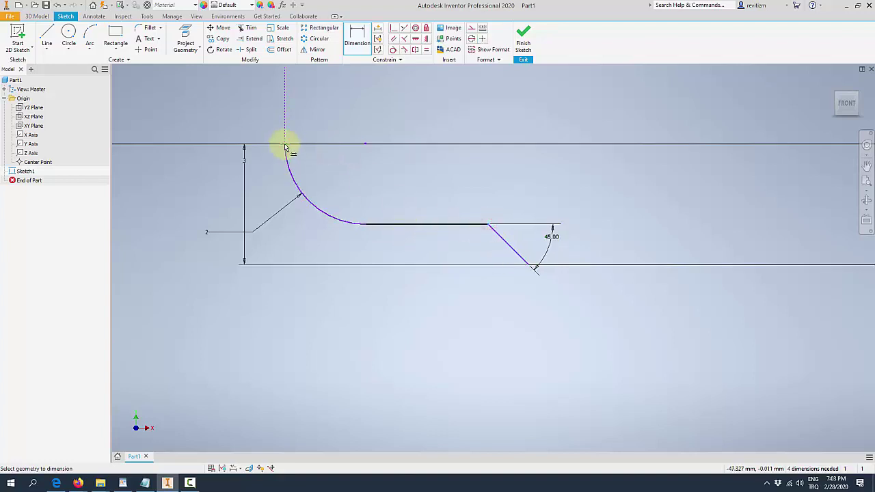
left_click(286, 143)
left_click(352, 296)
type("12")
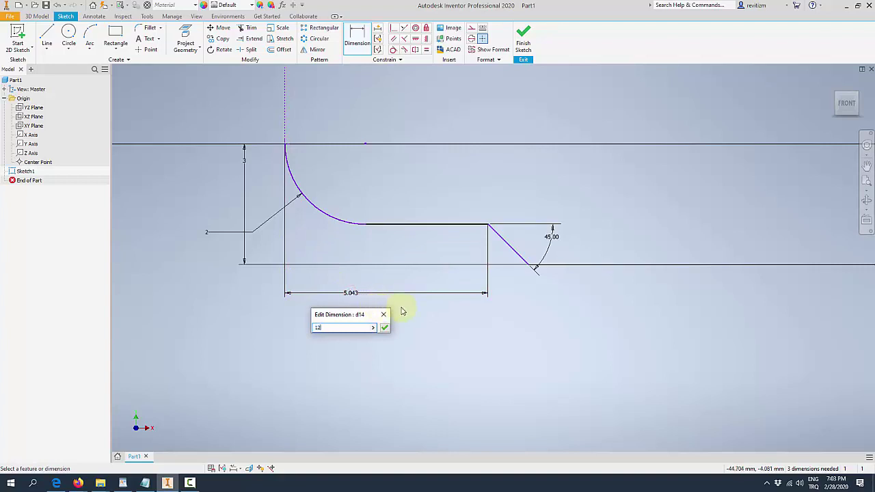
key("Return")
scroll(424, 288, "down", 5)
scroll(433, 274, "up", 2)
scroll(382, 274, "up", 2)
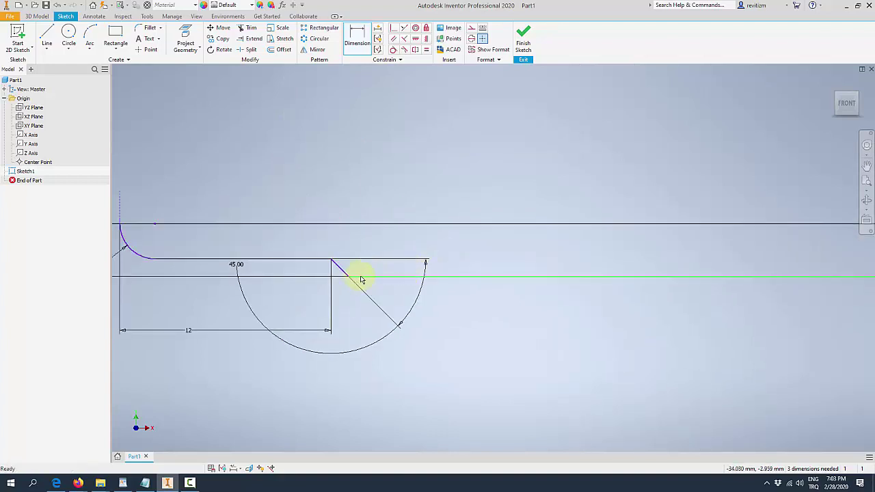
scroll(362, 278, "down", 3)
scroll(467, 283, "up", 2)
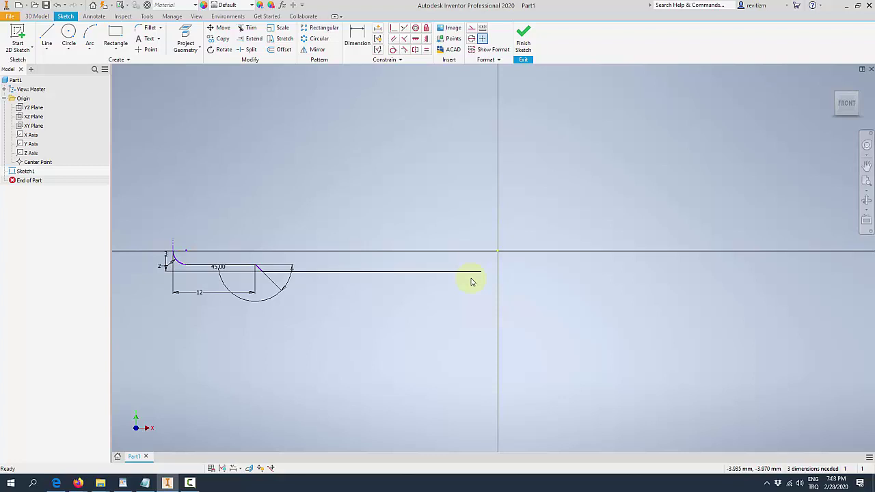
Step: Draw a quarter arc starting at the shaft line's far end
scroll(496, 271, "up", 3)
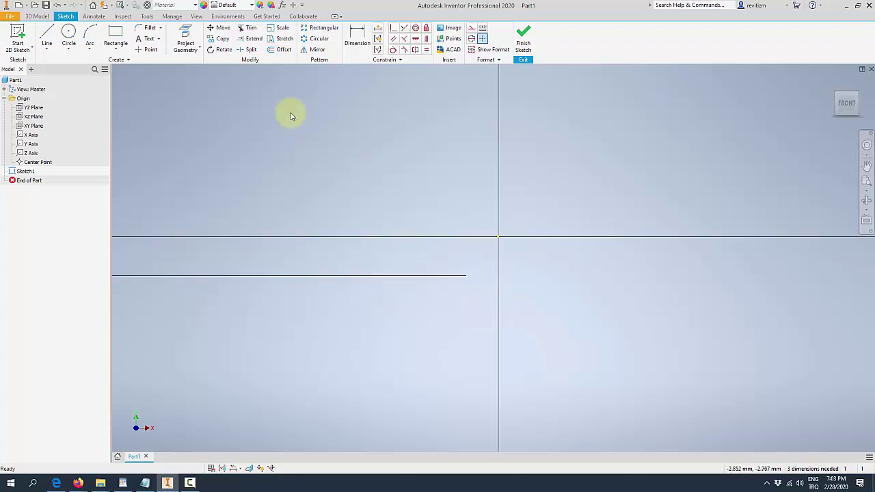
left_click(89, 36)
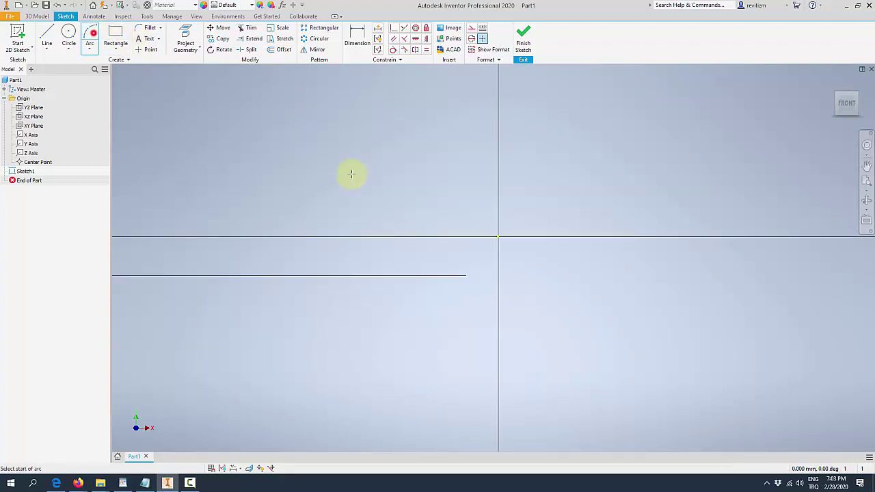
left_click(465, 276)
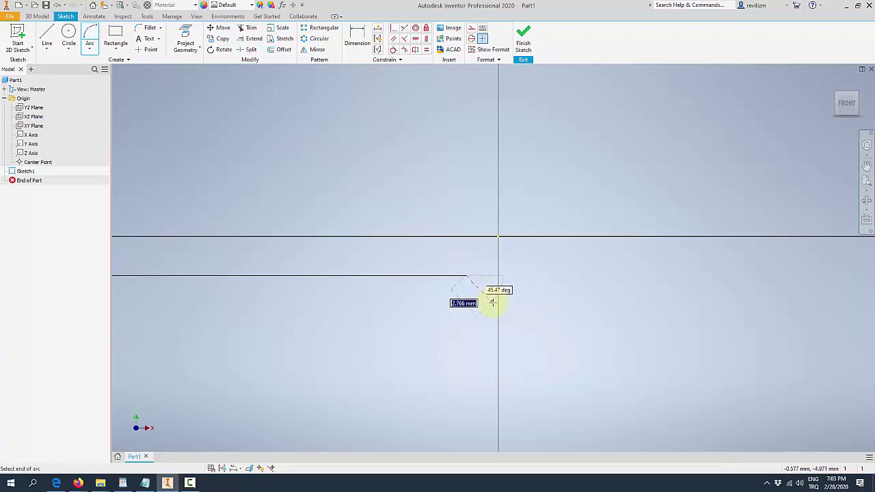
left_click(490, 309)
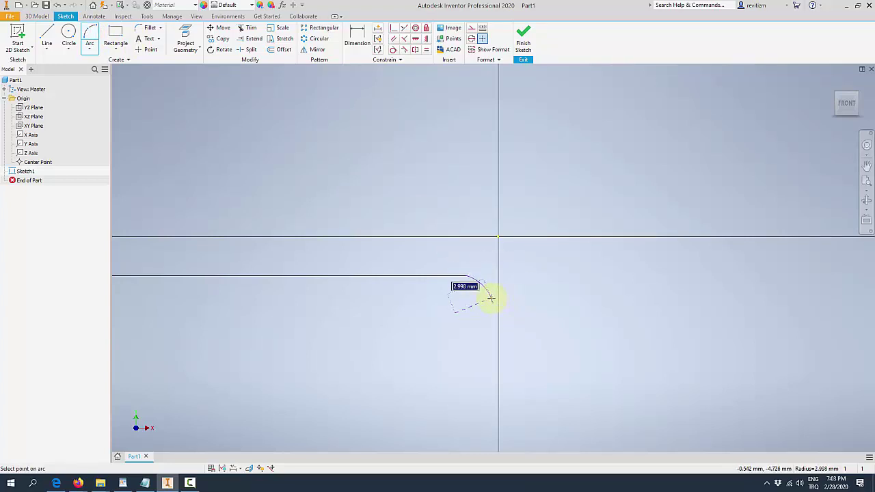
left_click(491, 294)
scroll(492, 293, "down", 3)
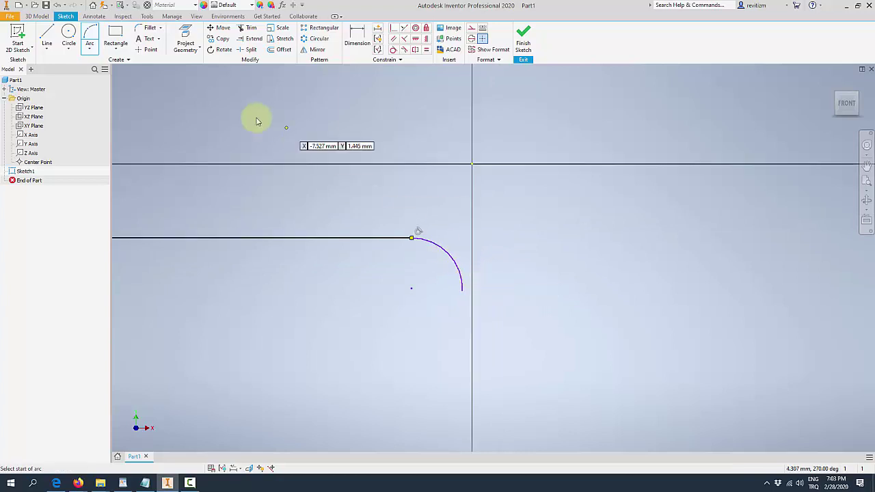
key("Escape")
Step: Draw a sloped line down from the arc and a short horizontal line after it
left_click(47, 36)
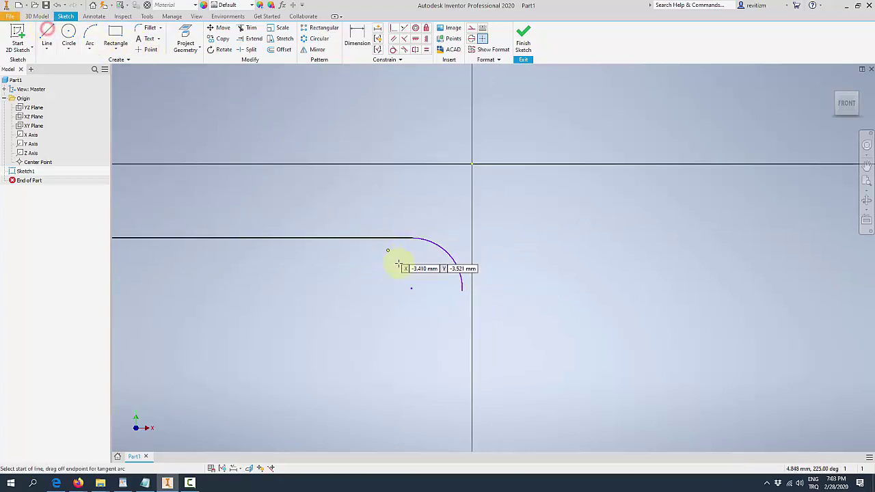
left_click(459, 270)
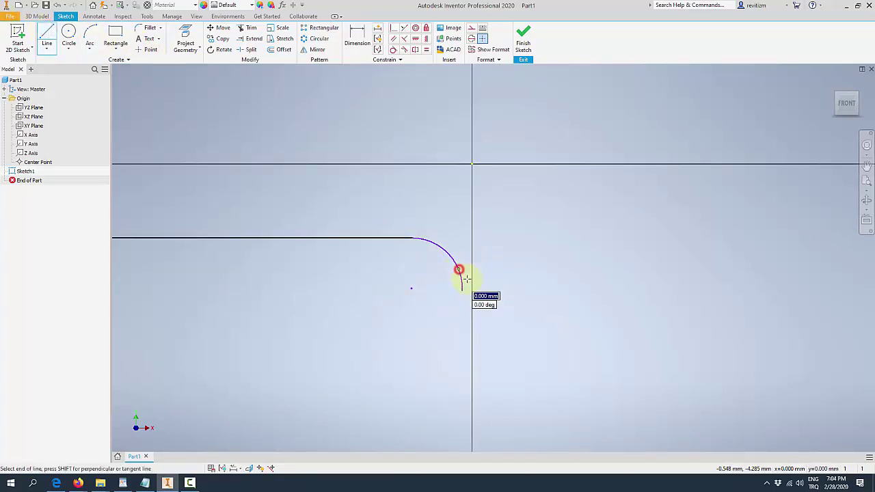
left_click(506, 343)
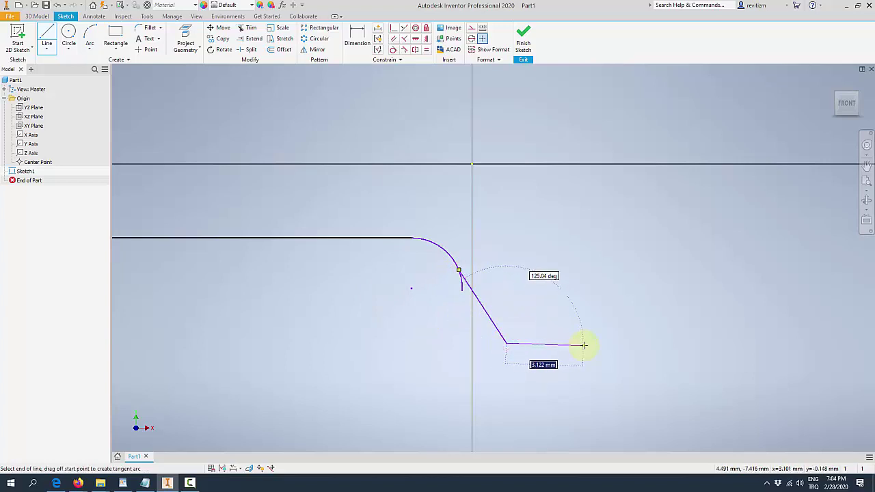
left_click(606, 343)
key("Escape")
scroll(506, 247, "down", 3)
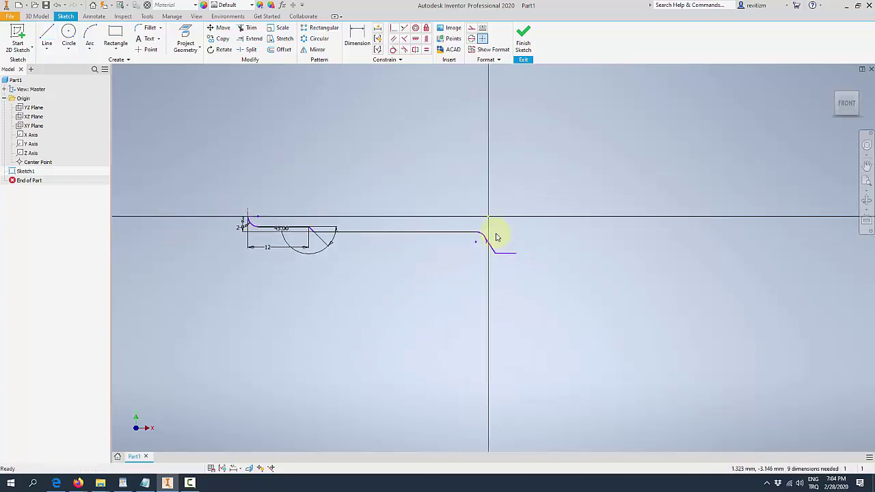
scroll(475, 289, "up", 3)
scroll(410, 205, "up", 2)
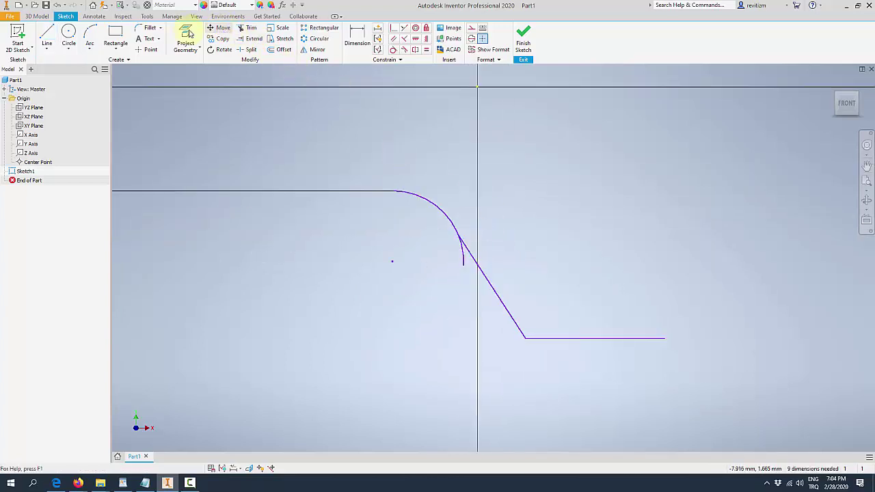
Step: Make the far-end arc tangent to the sloped line
left_click(393, 31)
left_click(464, 268)
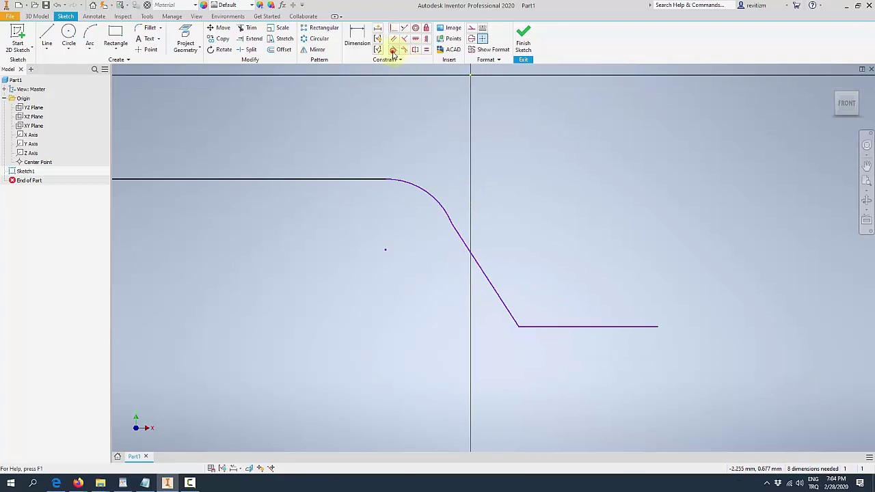
left_click(450, 227)
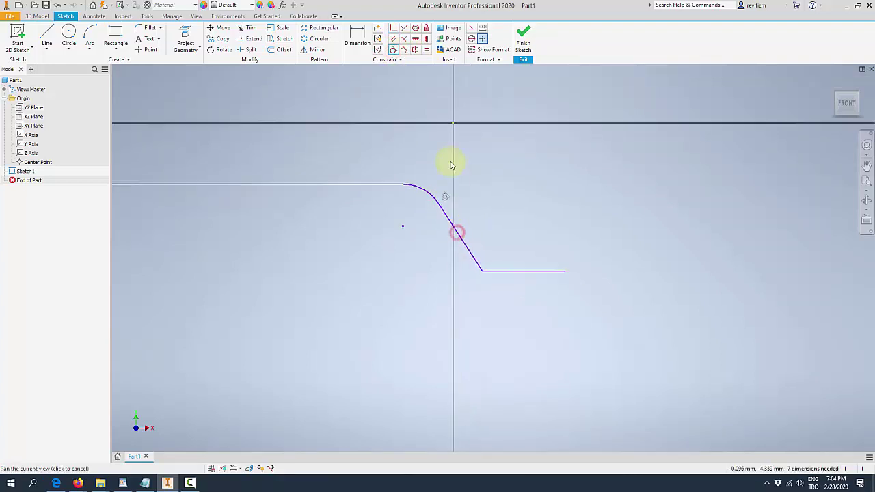
key("Escape")
Step: Dimension the angle between the sloped and horizontal lines as 45°
left_click(354, 35)
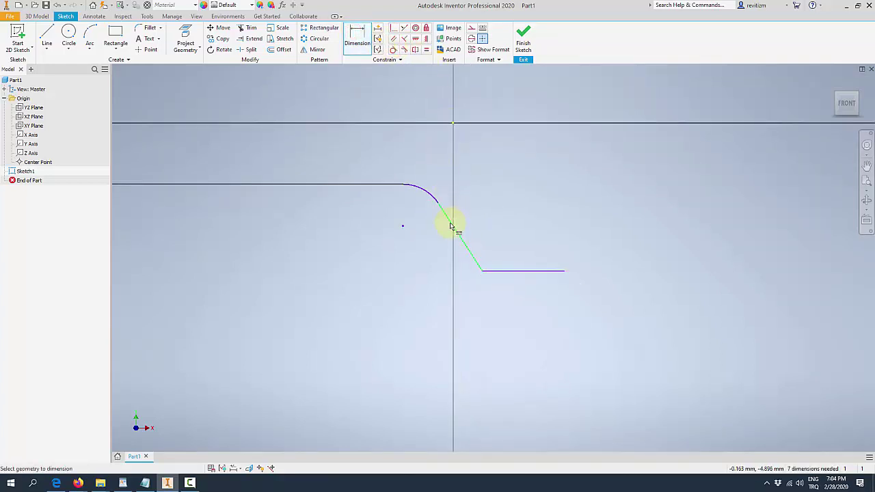
left_click(450, 224)
left_click(495, 271)
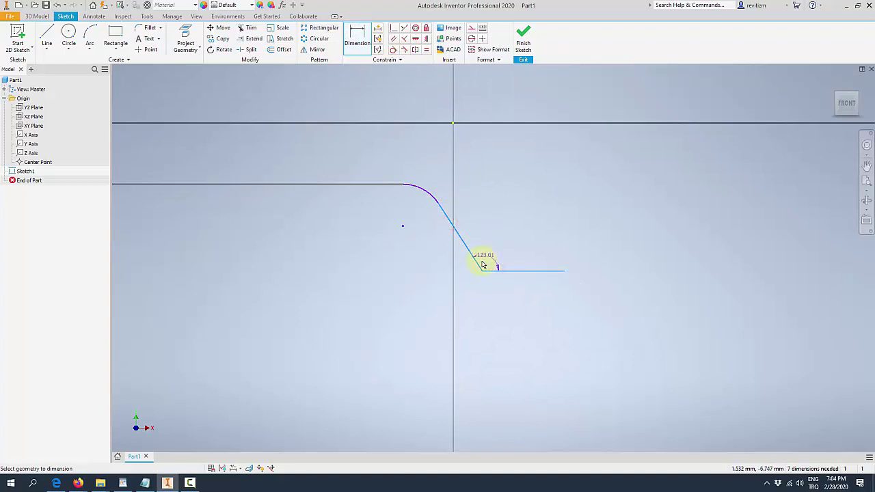
left_click(465, 266)
type("45")
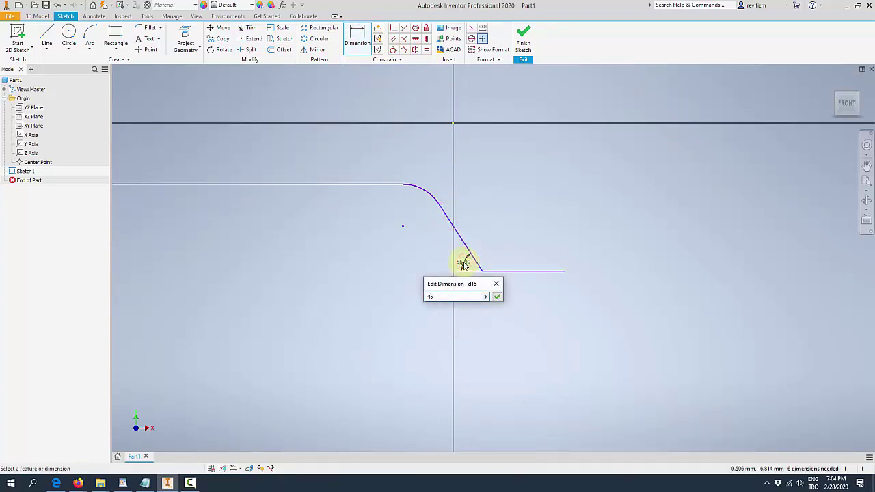
key("Return")
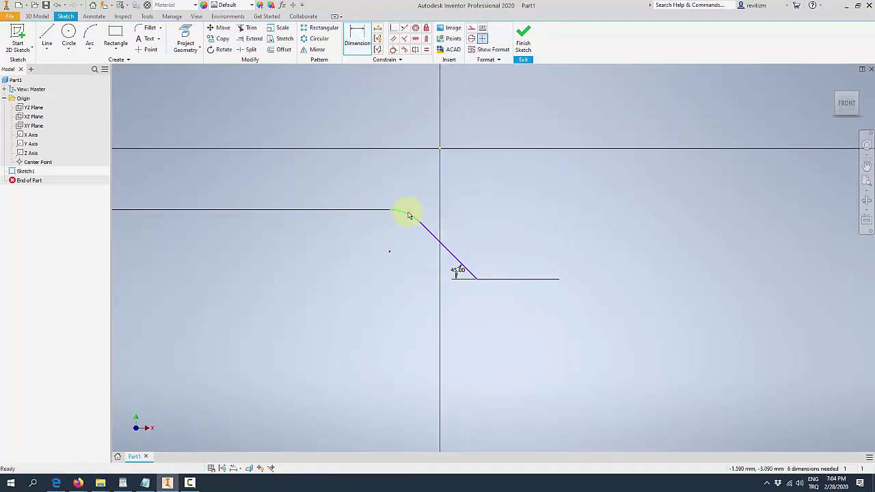
Step: Give the far-end arc a radius dimension of 5 and pan the view slightly
left_click(406, 211)
key("d")
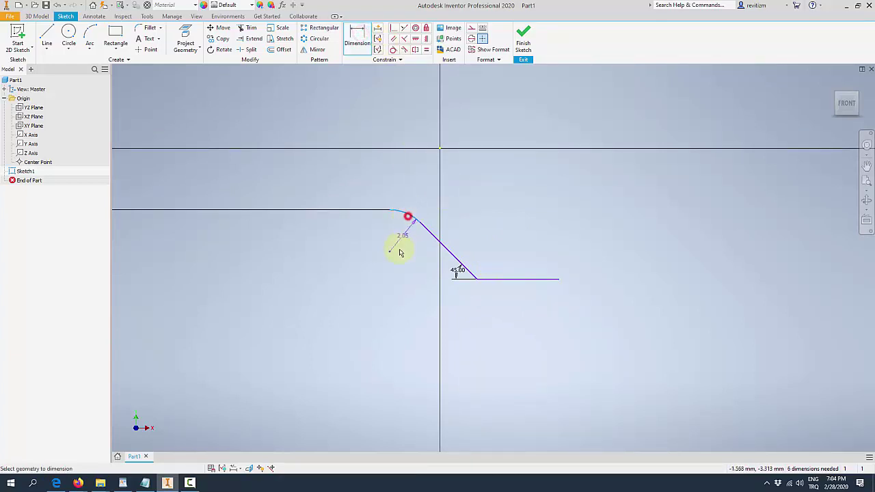
left_click(369, 241)
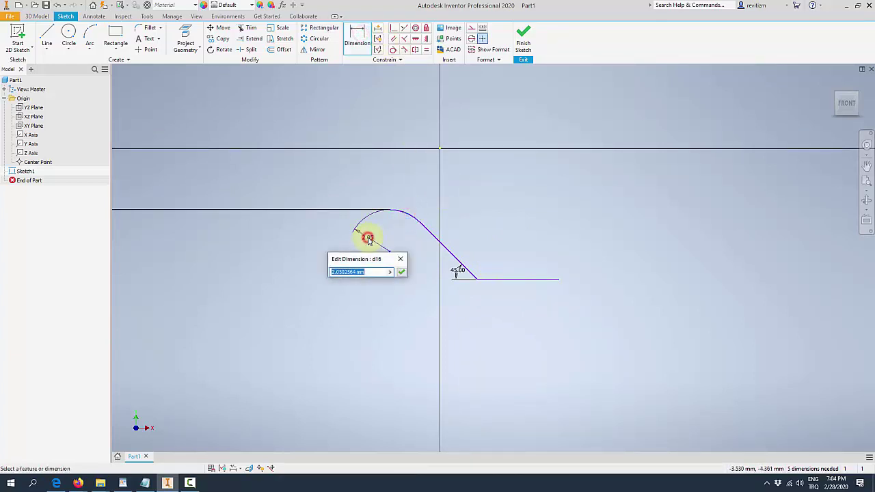
type("5")
key("Return")
key("Escape")
scroll(471, 232, "up", 2)
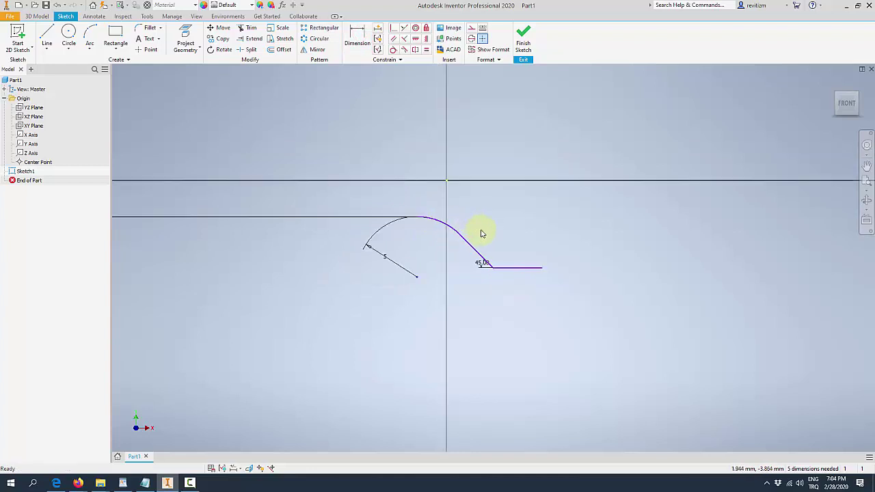
middle_click_drag(535, 262, 525, 268)
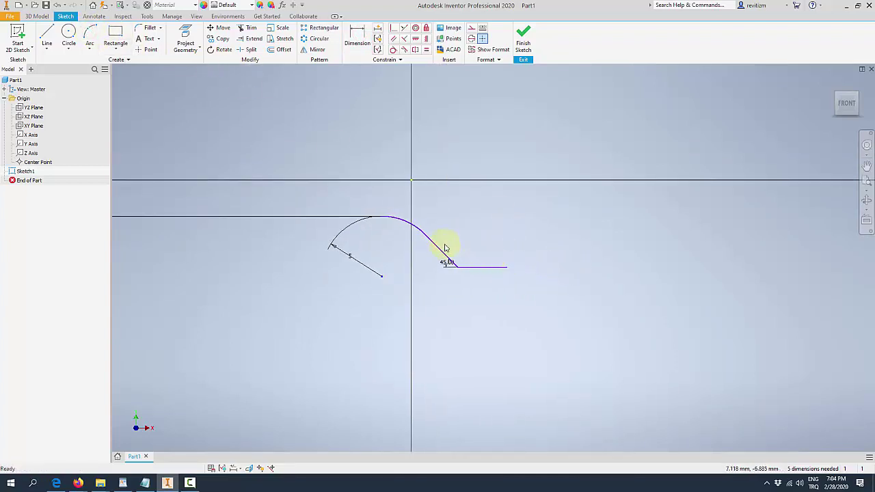
left_click(46, 34)
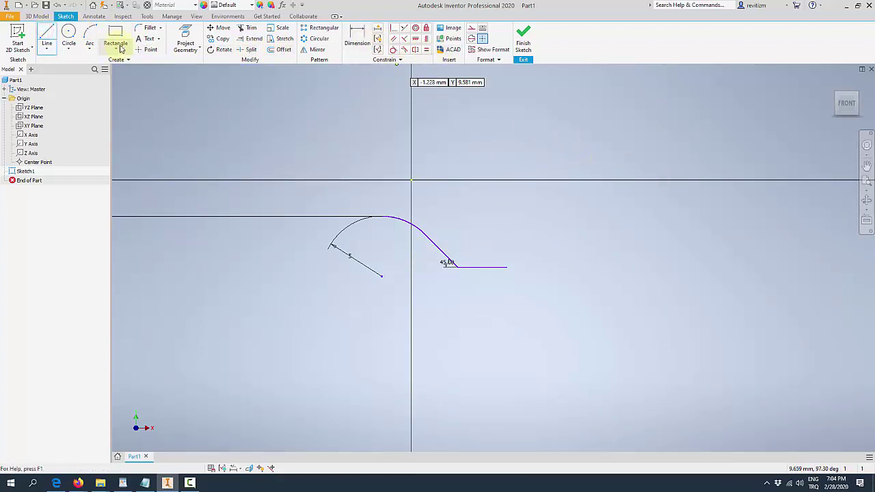
Step: Place a point on the horizontal axis and arc from the bottom line's end up to it, bulging right
left_click(151, 49)
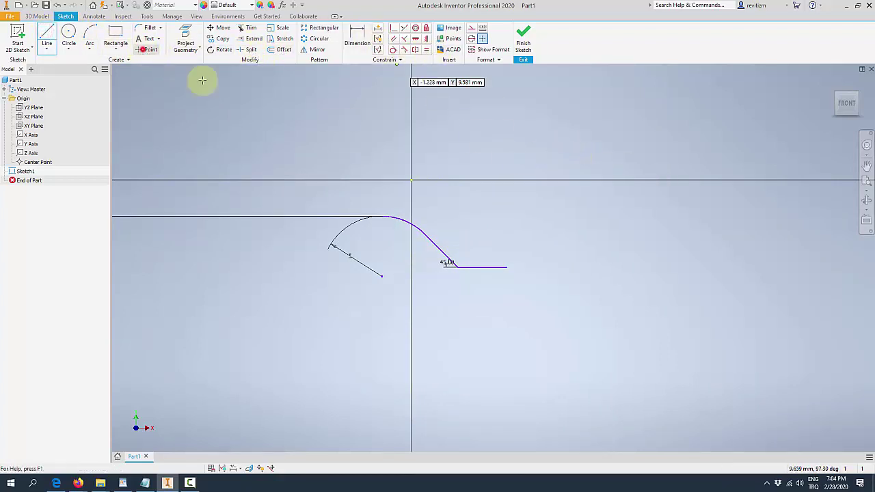
left_click(566, 181)
key("Escape")
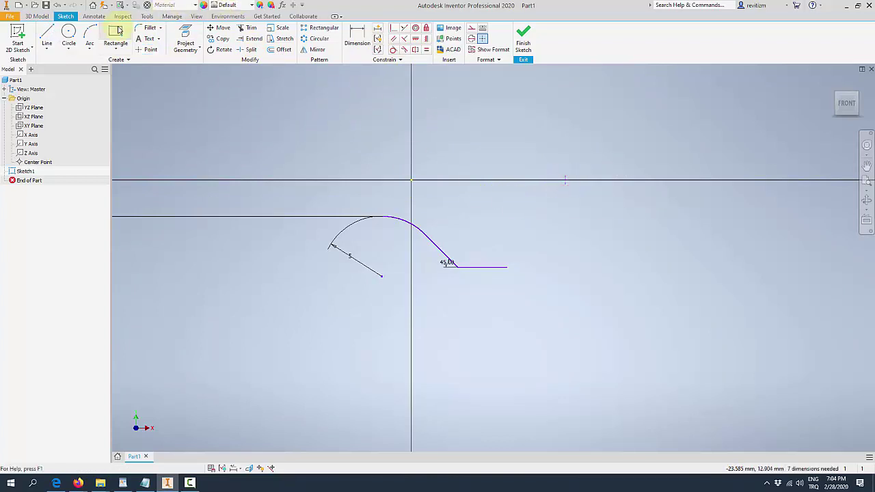
left_click(93, 34)
left_click(506, 267)
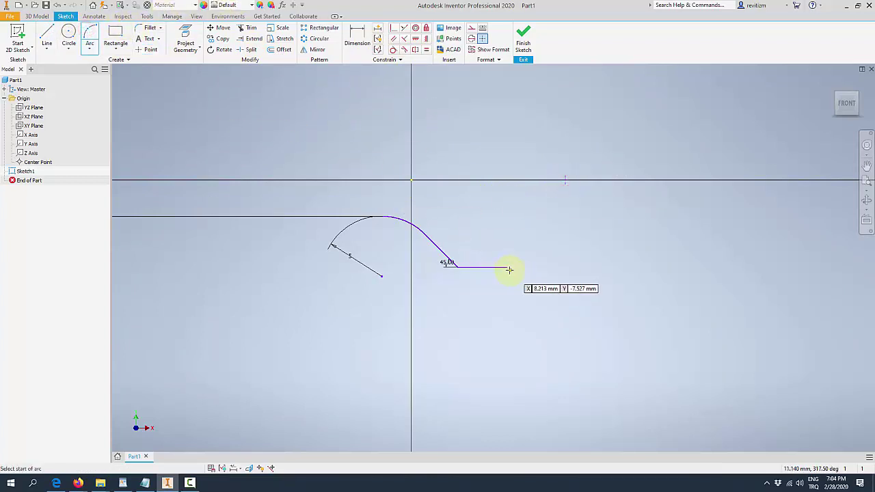
left_click(565, 181)
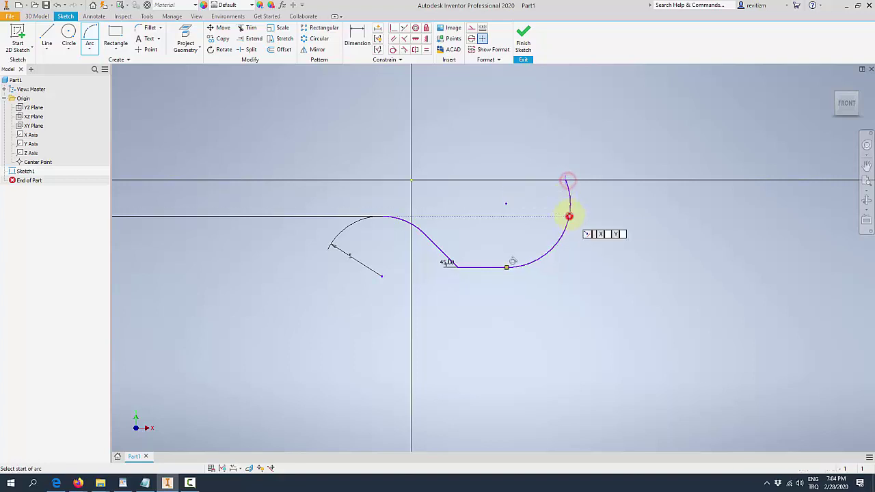
left_click(570, 216)
Step: Draw a vertical line upward from the arc's upper end on the axis
key("l")
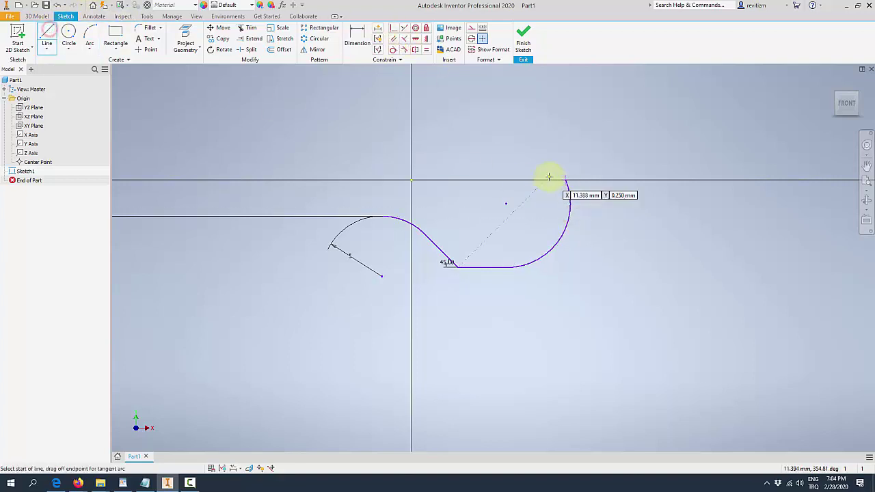
left_click(566, 181)
double_click(566, 127)
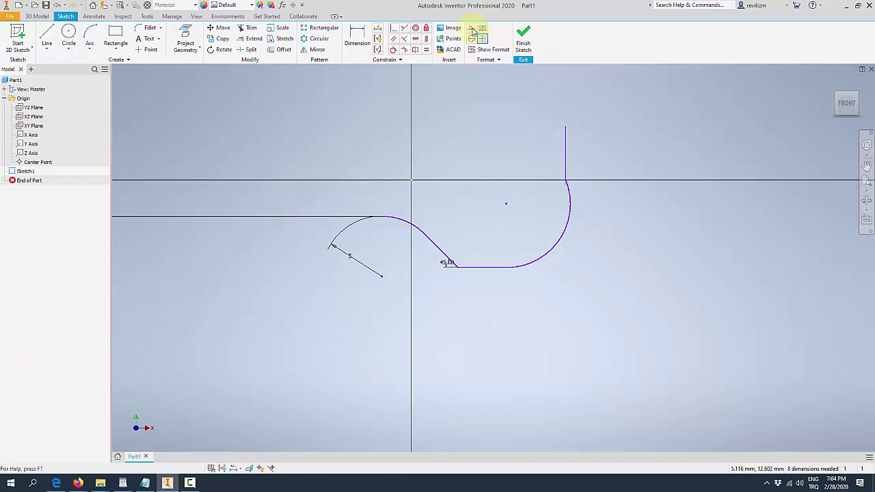
Step: Set the new vertical line to construction and make the arc tangent to it, ending on the axis
left_click(580, 130)
left_click(472, 28)
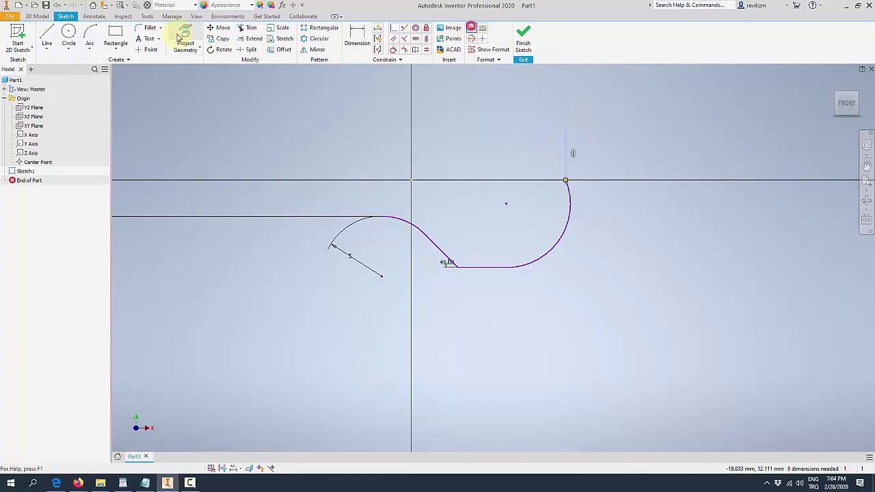
left_click(393, 51)
left_click(567, 166)
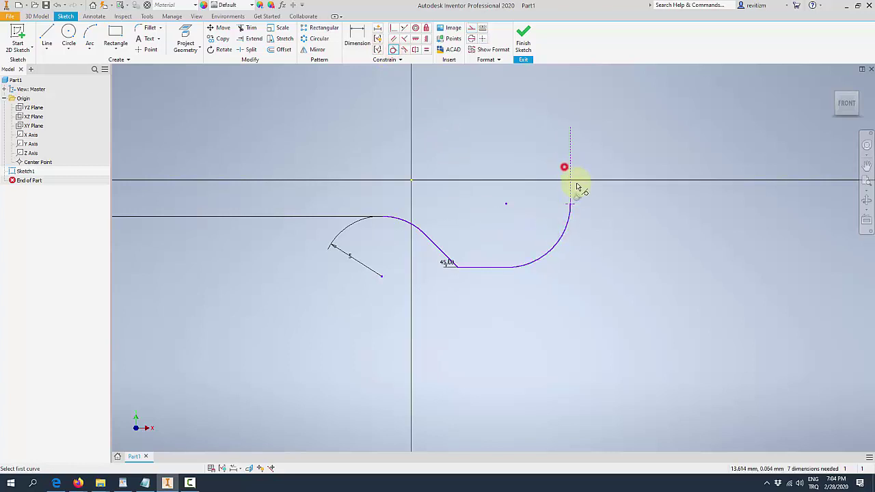
left_click(568, 215)
left_click(500, 265)
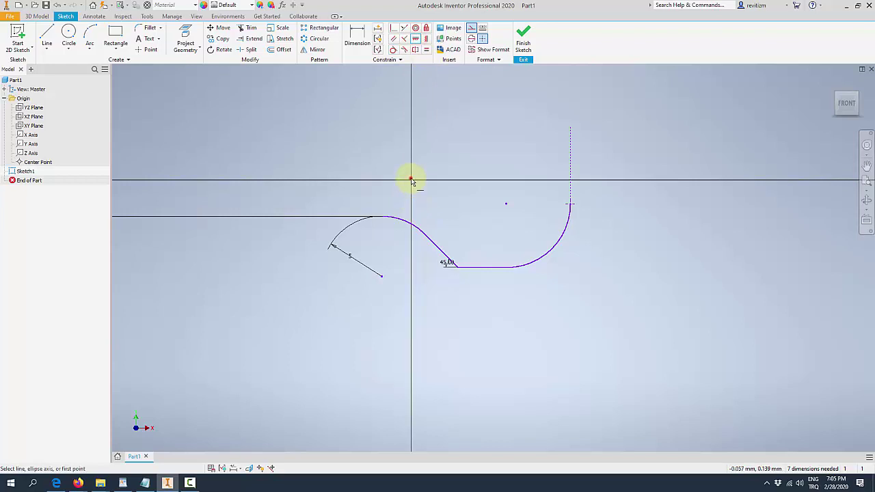
left_click(544, 180)
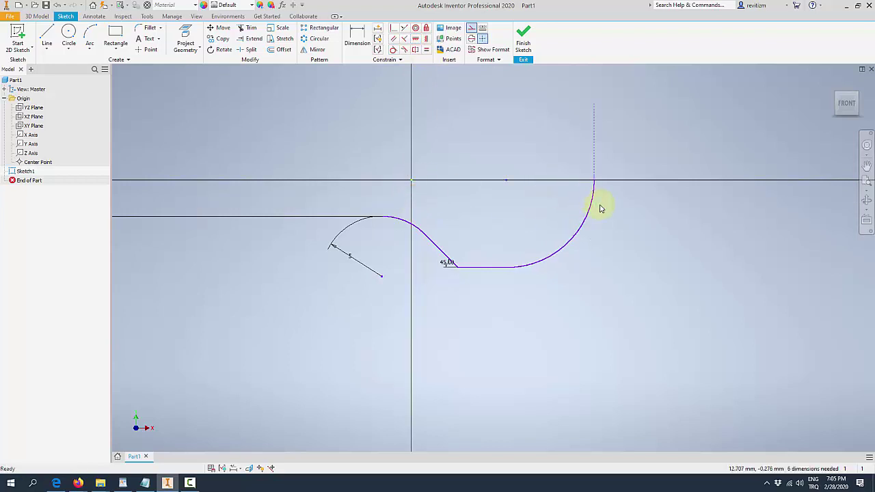
scroll(606, 207, "up", 1)
scroll(554, 261, "up", 2)
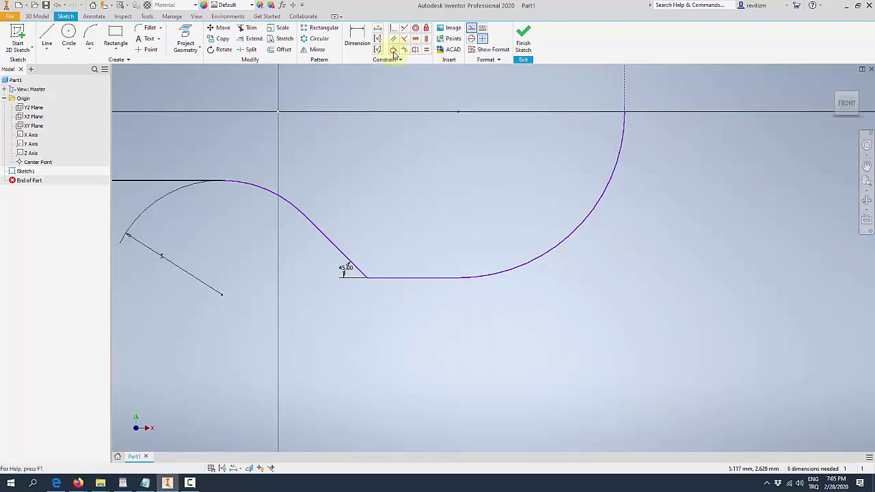
Step: Make the new arc tangent to the bottom horizontal line
left_click(488, 274)
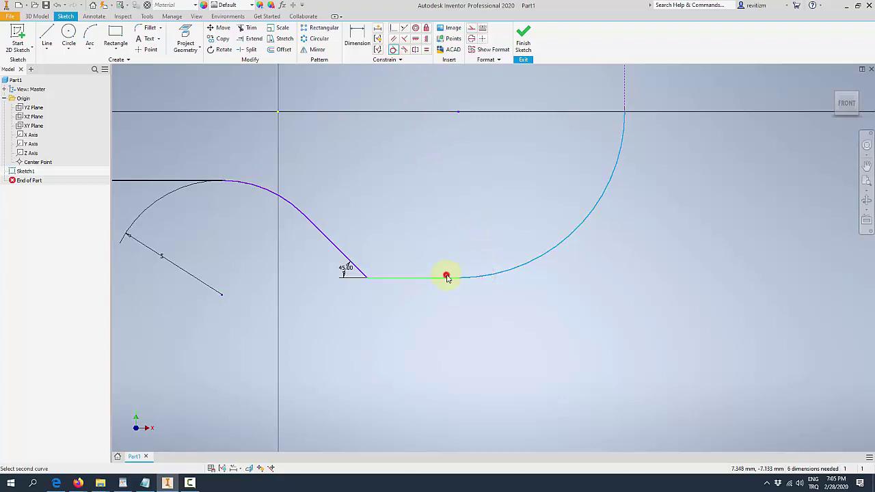
left_click(446, 276)
key("Escape")
scroll(547, 266, "down", 5)
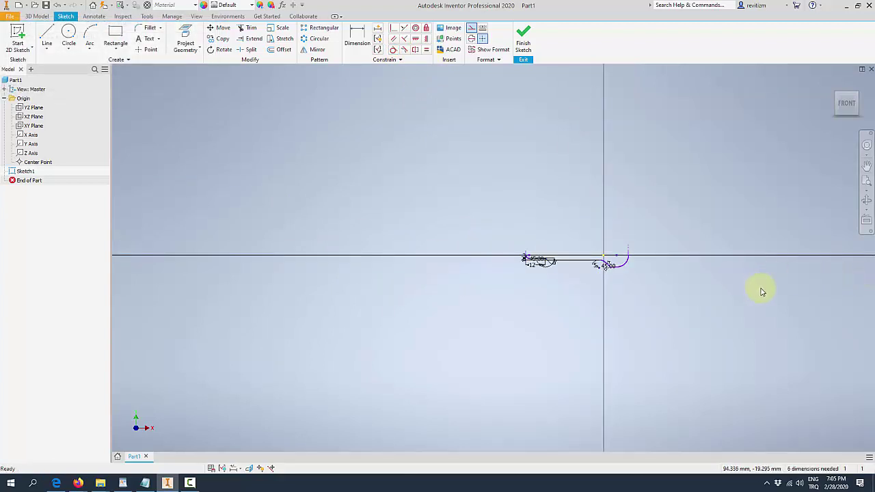
Step: Dimension the right-hand arc rising to the axis with radius 6, then pan and zoom over the profile
left_click(356, 38)
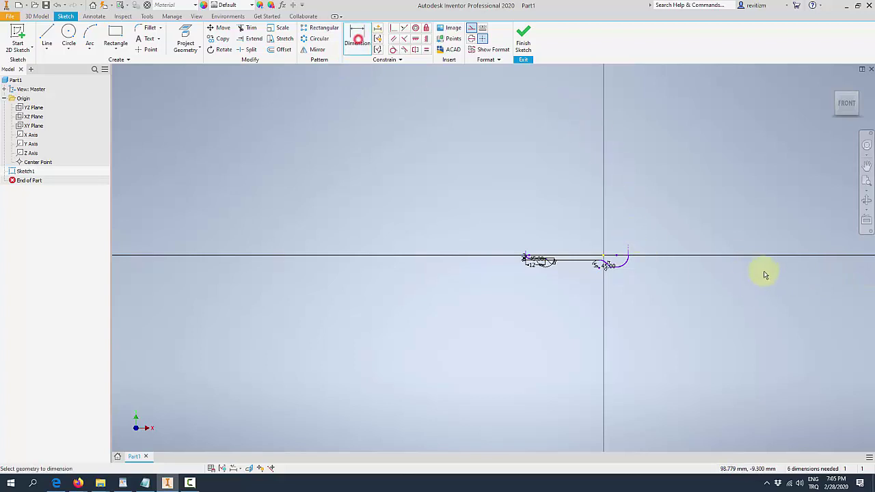
scroll(701, 272, "up", 5)
left_click(395, 236)
left_click(425, 252)
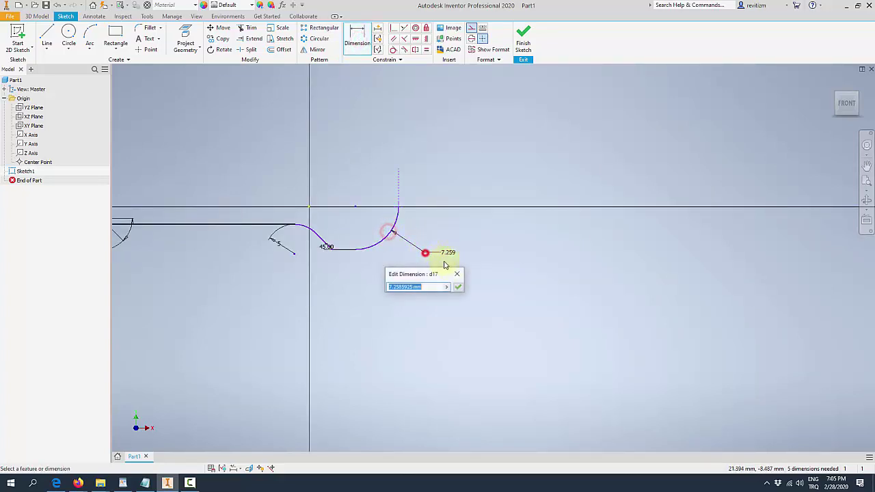
type("6")
key("Return")
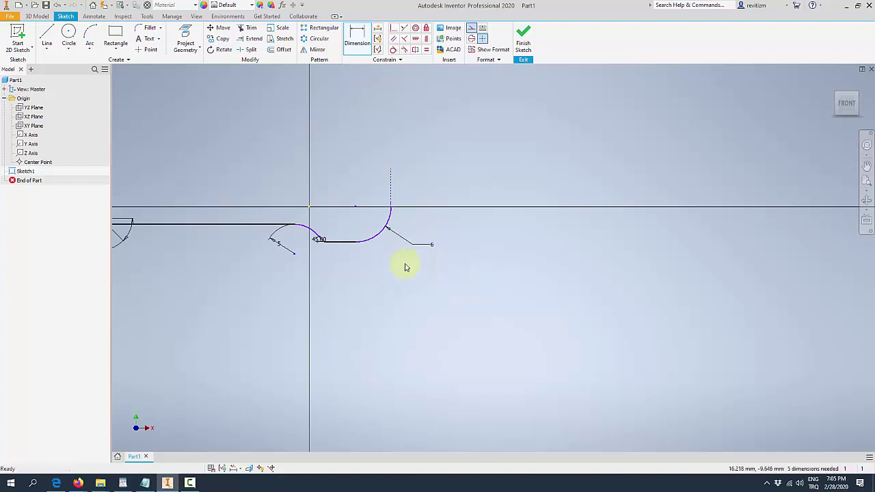
mouse_move(405, 267)
middle_mouse_down()
mouse_move(470, 267)
mouse_move(470, 256)
mouse_move(619, 260)
middle_mouse_up()
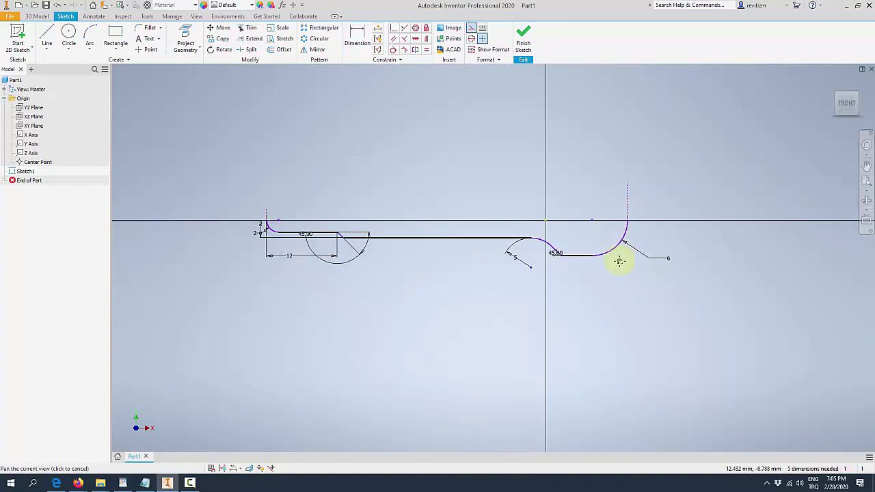
scroll(605, 224, "up", 2)
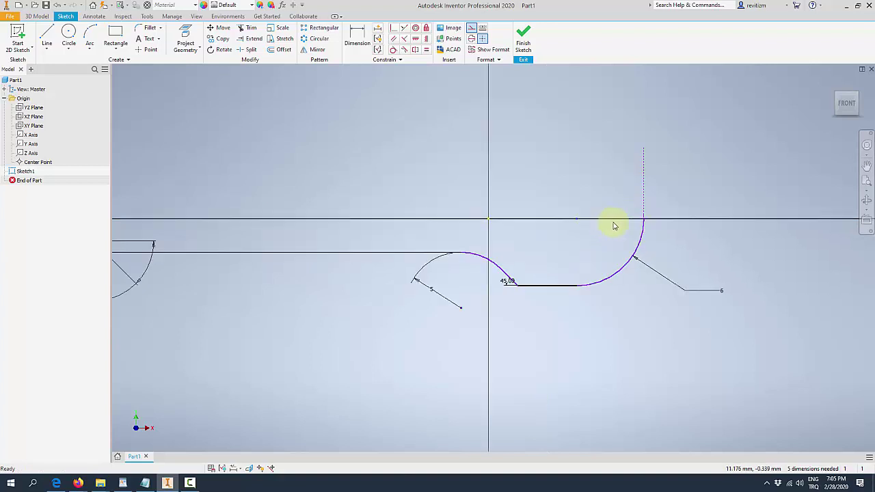
scroll(611, 224, "down", 2)
scroll(622, 221, "down", 2)
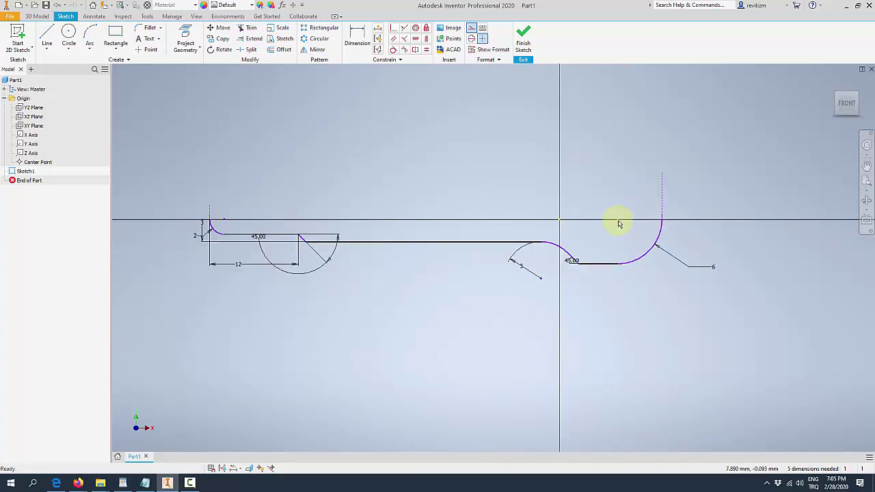
left_click(360, 36)
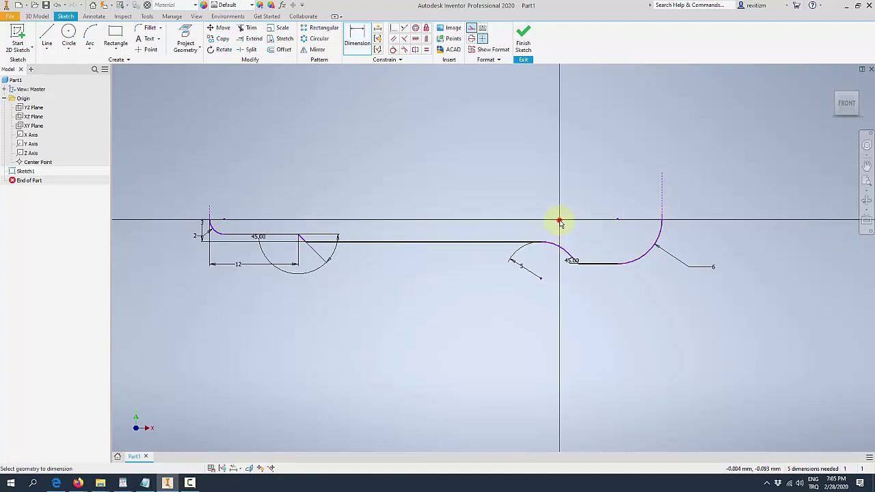
Step: Add a horizontal distance dimension of 98 measured to the origin
left_click(361, 34)
left_click(560, 220)
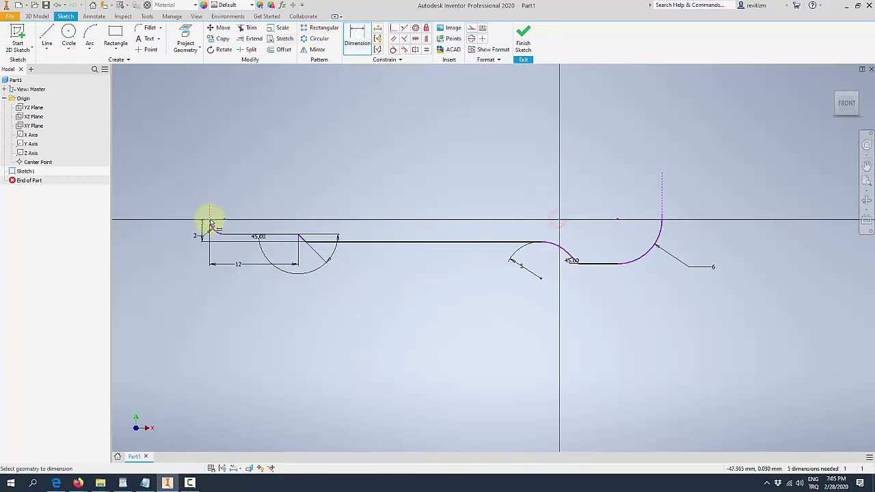
left_click(210, 220)
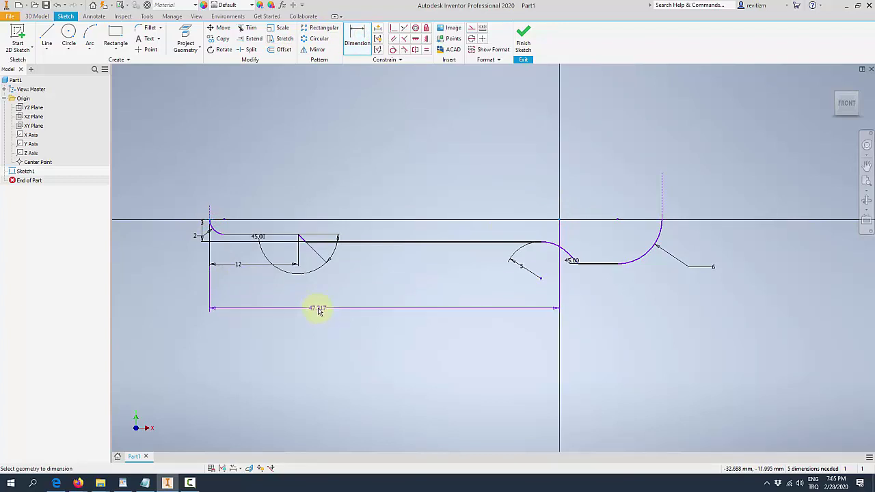
key("Escape")
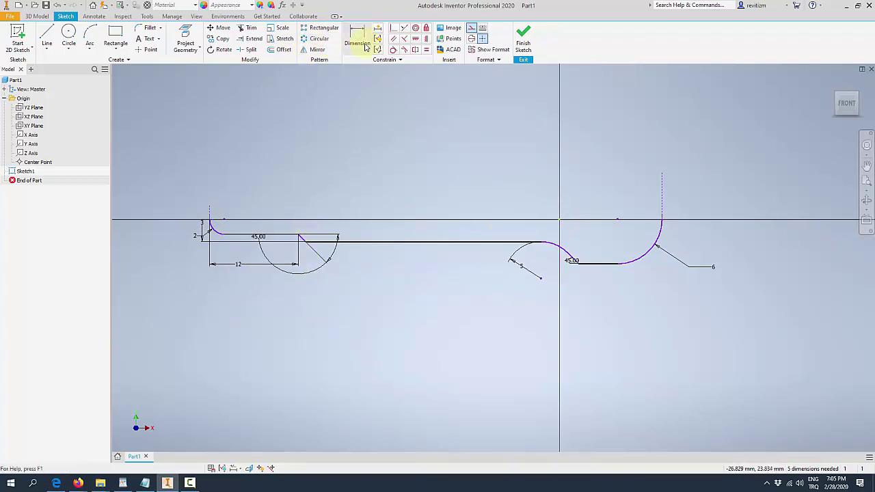
left_click(364, 43)
scroll(301, 225, "up", 3)
scroll(419, 253, "down", 5)
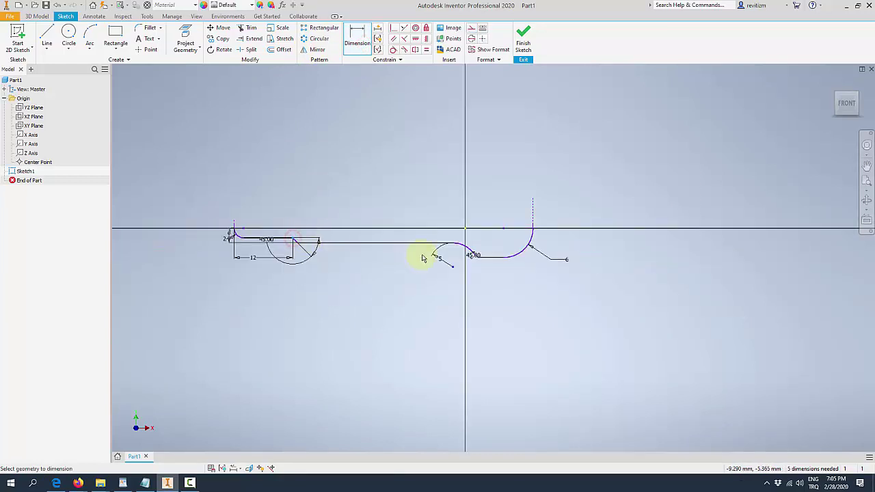
scroll(489, 230, "up", 3)
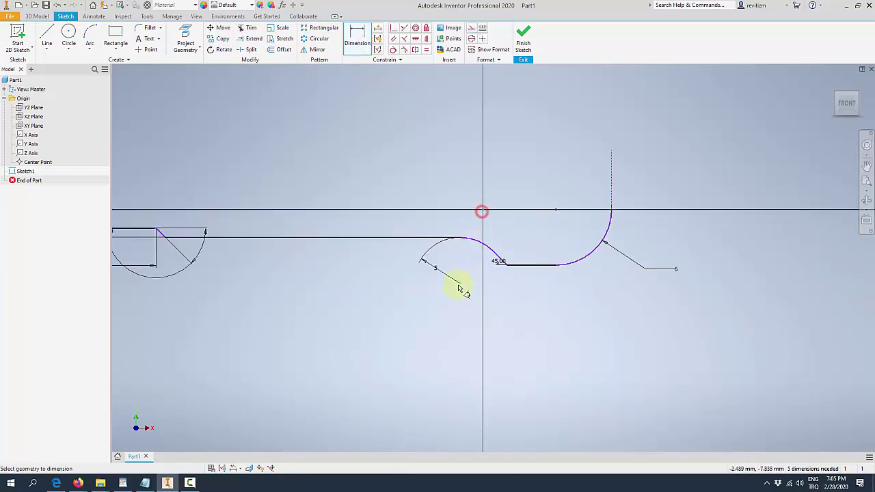
scroll(460, 288, "down", 2)
left_click(386, 285)
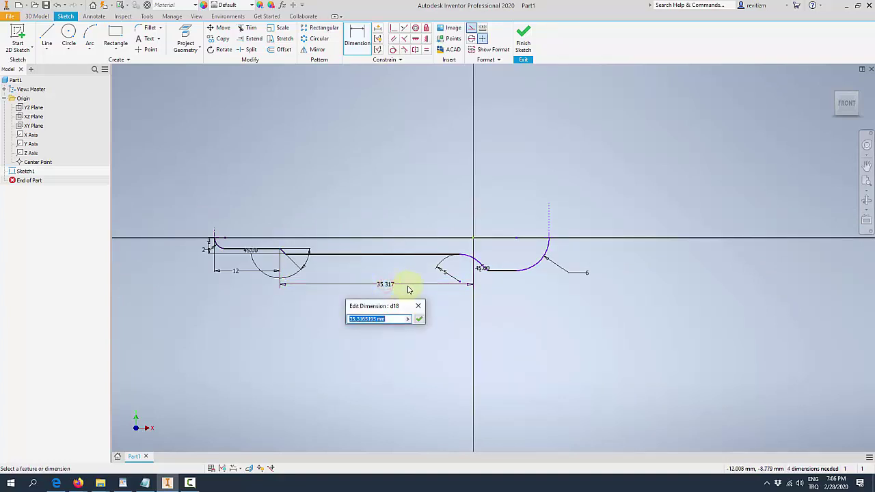
type("98")
key("Return")
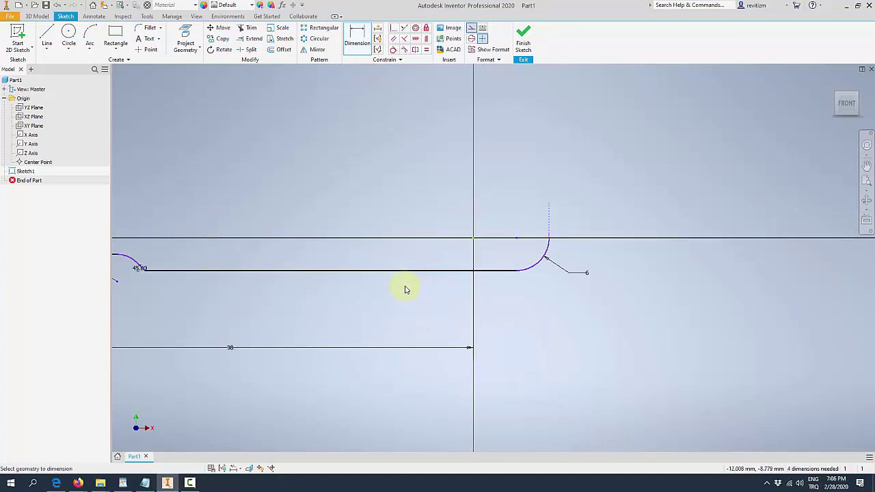
scroll(333, 256, "down", 4)
scroll(303, 249, "up", 3)
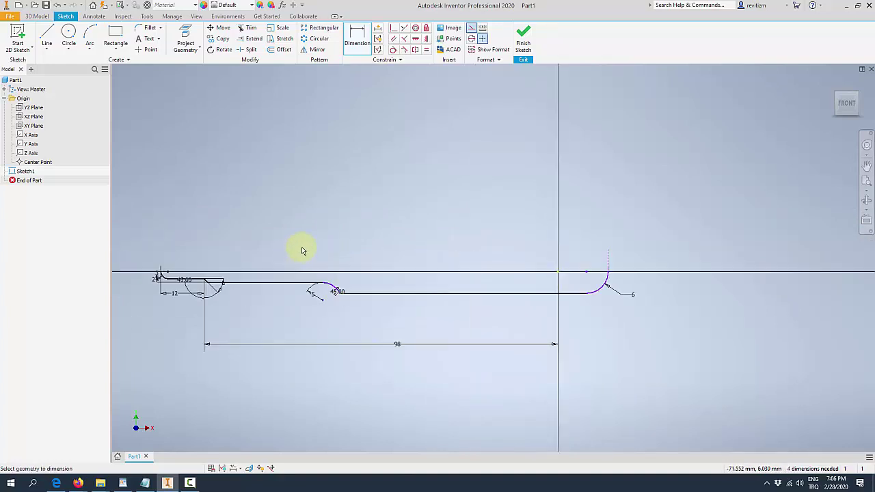
Step: Dimension the overall length from the left end to the right arc's end as 124, below the 98
left_click(158, 270)
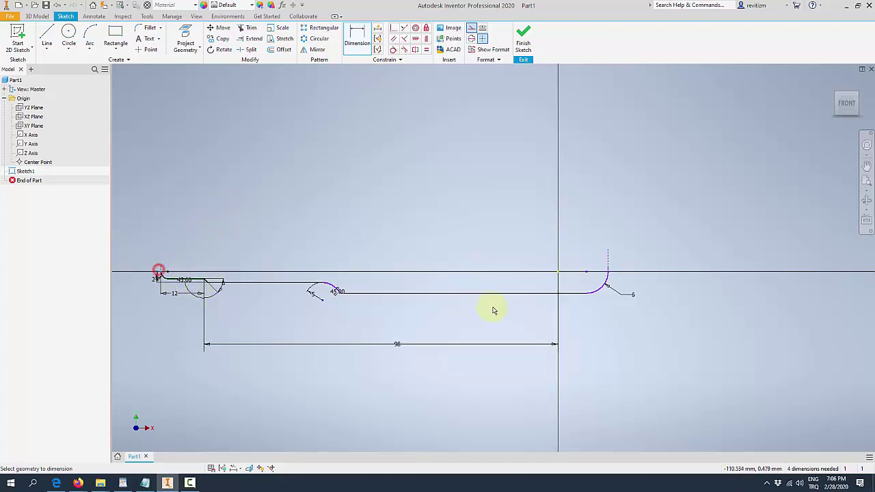
left_click(586, 272)
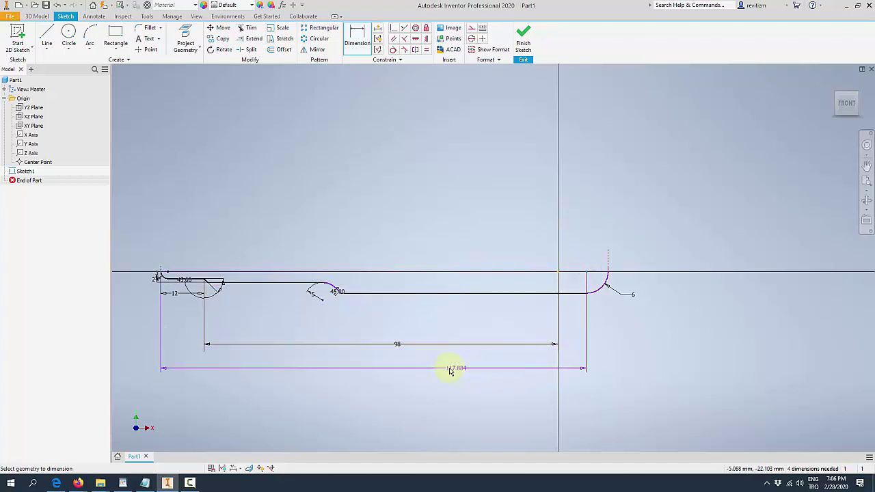
left_click(404, 356)
type("4")
key("Return")
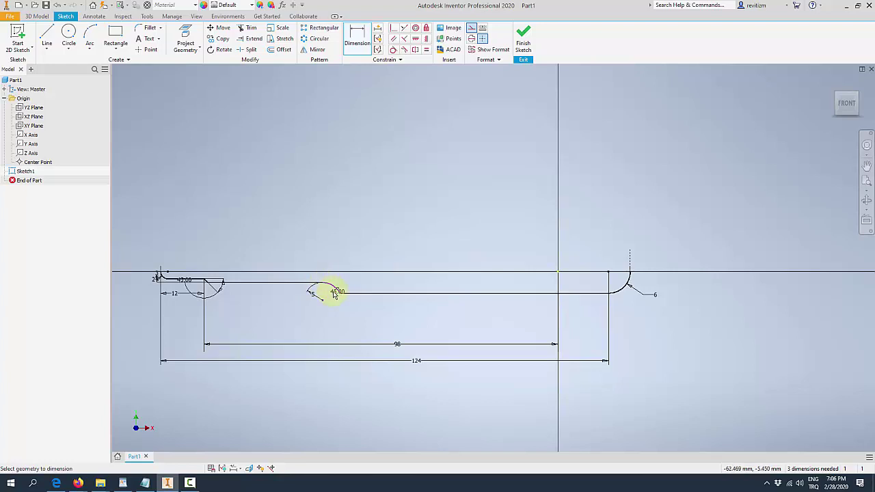
middle_click_drag(334, 294, 401, 293)
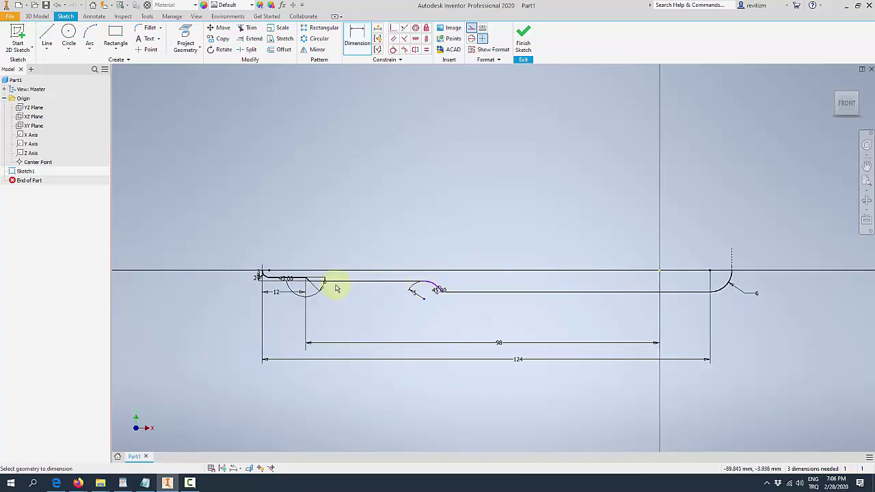
scroll(338, 286, "up", 3)
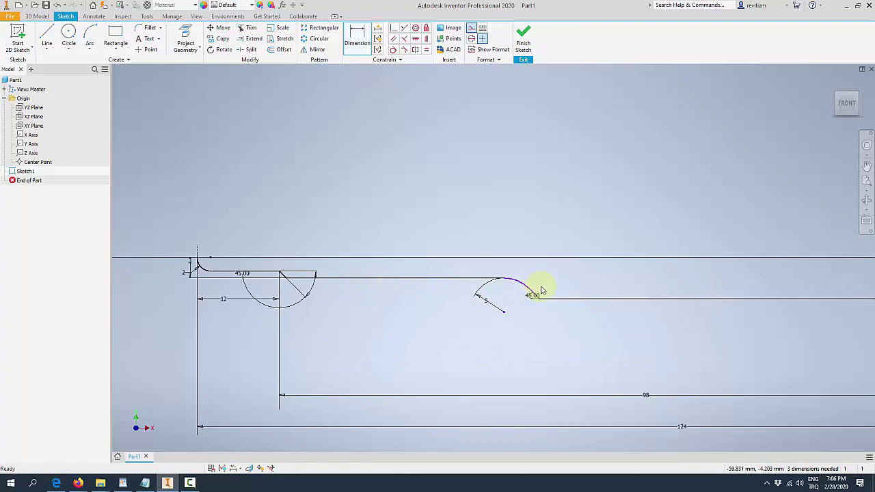
Step: Join the small arc's end onto the shaft line with a Coincident constraint
scroll(518, 286, "down", 3)
middle_click_drag(518, 283, 387, 297)
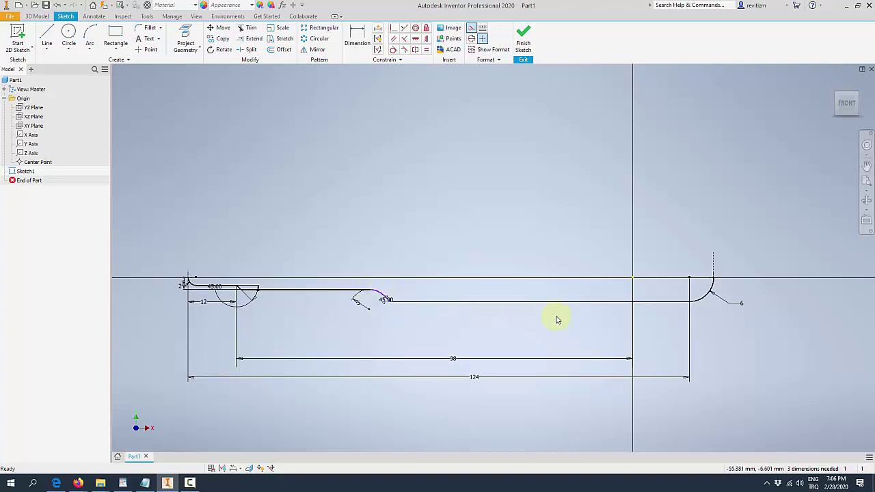
left_click_drag(371, 291, 636, 298)
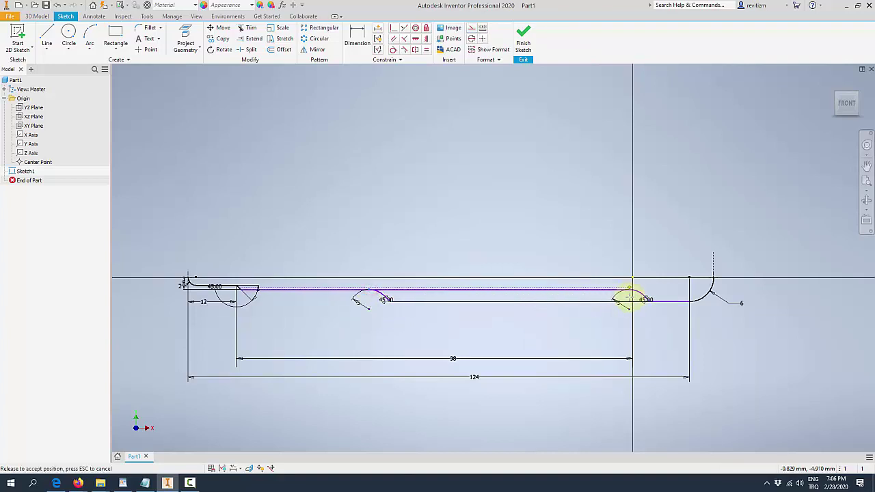
scroll(634, 299, "up", 3)
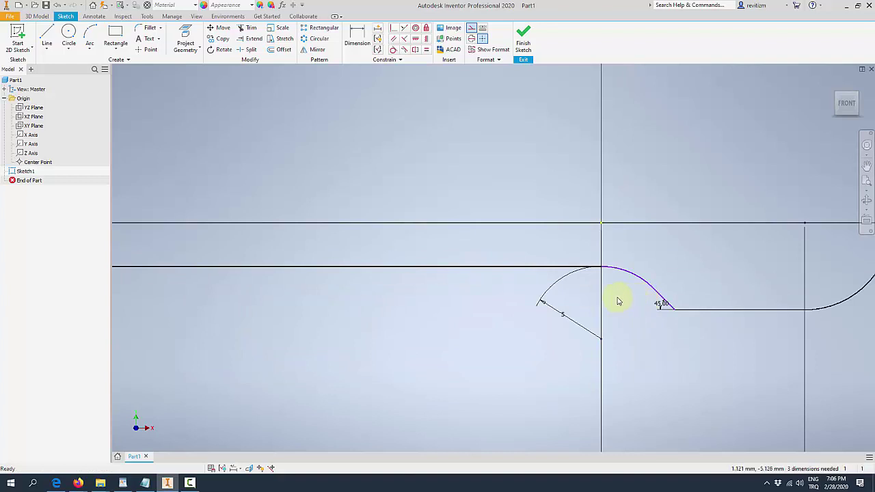
scroll(619, 301, "down", 4)
scroll(624, 301, "up", 2)
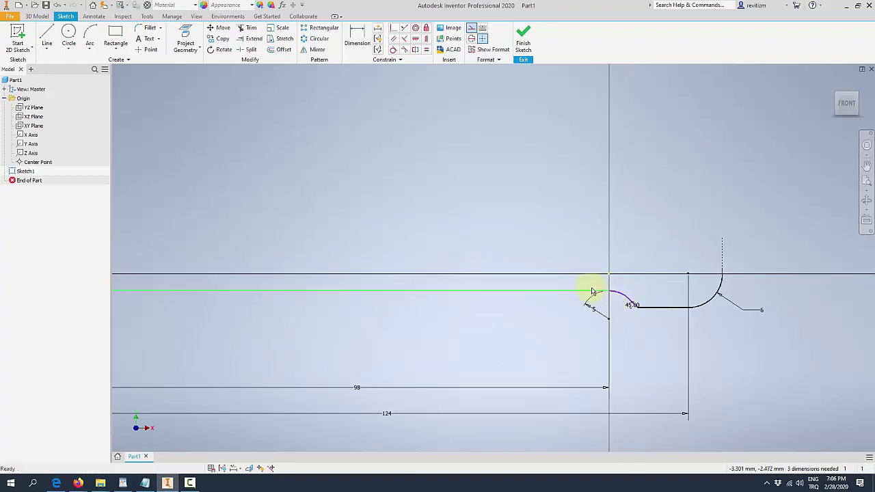
left_click_drag(632, 304, 616, 317)
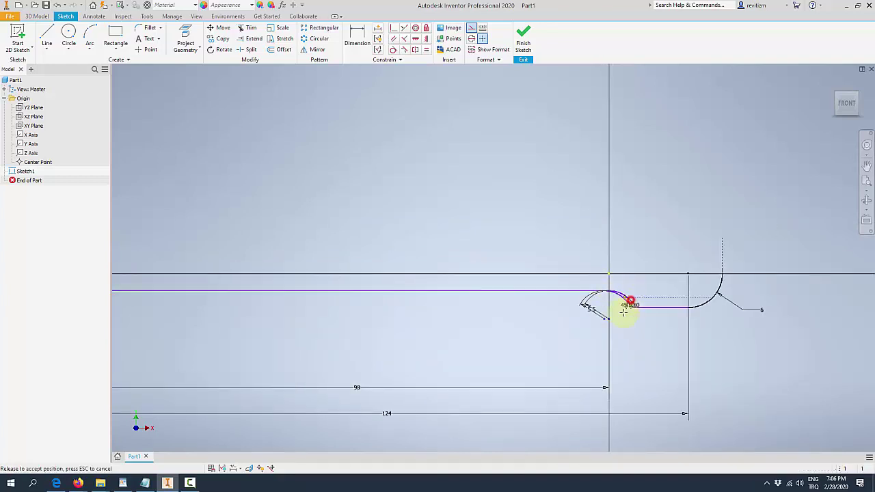
left_click(426, 38)
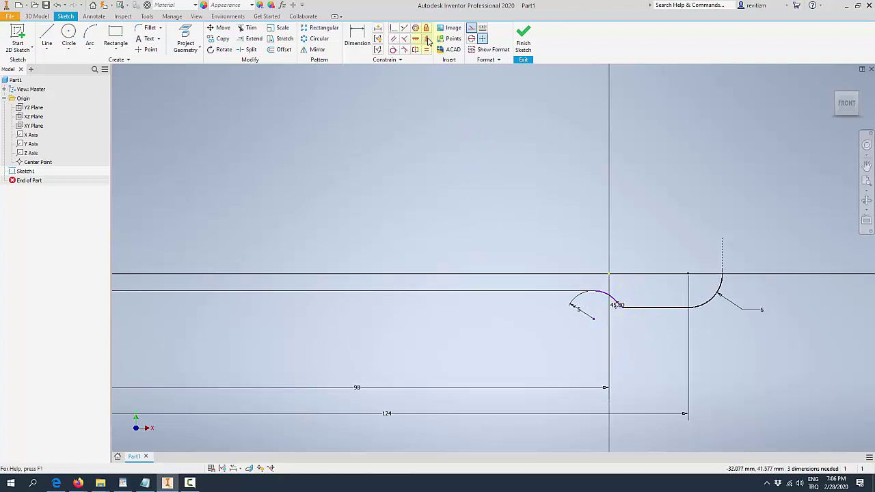
left_click(596, 291)
scroll(629, 304, "down", 2)
scroll(619, 283, "up", 2)
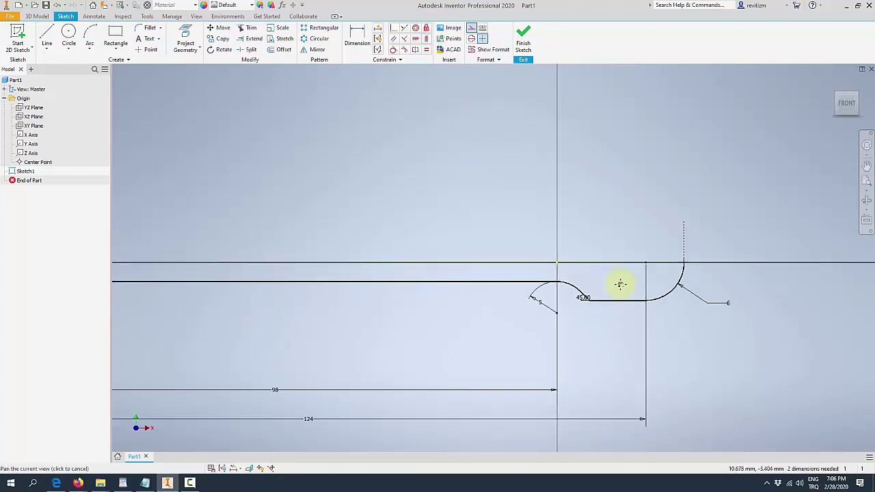
scroll(611, 287, "up", 1)
scroll(572, 285, "down", 3)
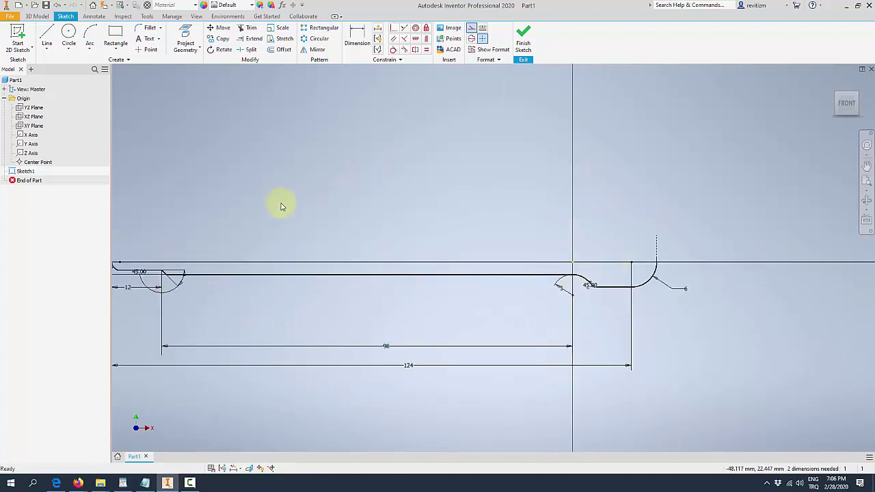
Step: Draw a line from the profile's left corner to the right-hand arc's endpoint
left_click(46, 36)
middle_click_drag(261, 160, 419, 180)
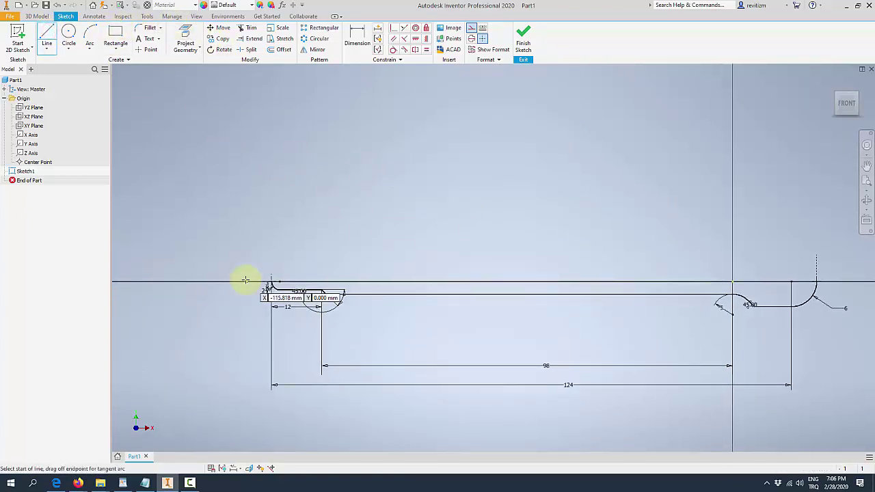
left_click(272, 282)
middle_click_drag(597, 278, 484, 264)
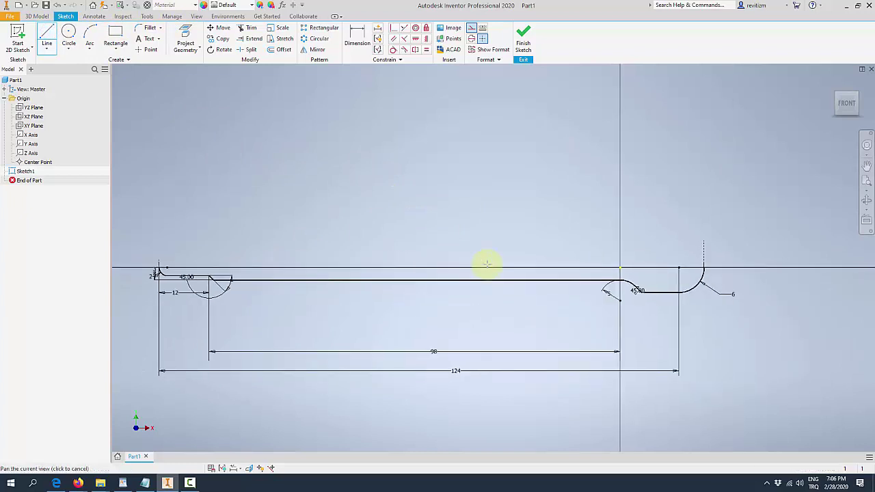
left_click(704, 268)
key("Escape")
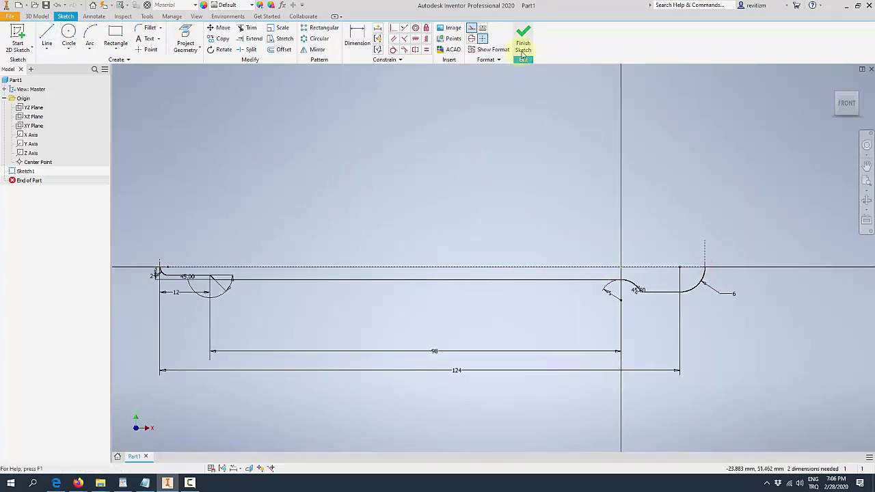
scroll(780, 347, "down", 4)
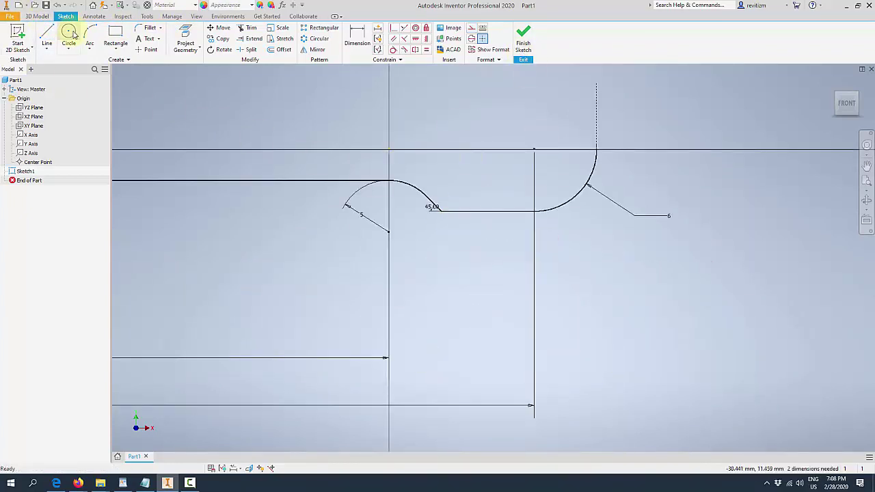
Step: Draw a 28 mm line at 45° from the small arc's end and a vertical line down from the big arc's top
left_click(46, 34)
left_click(441, 210)
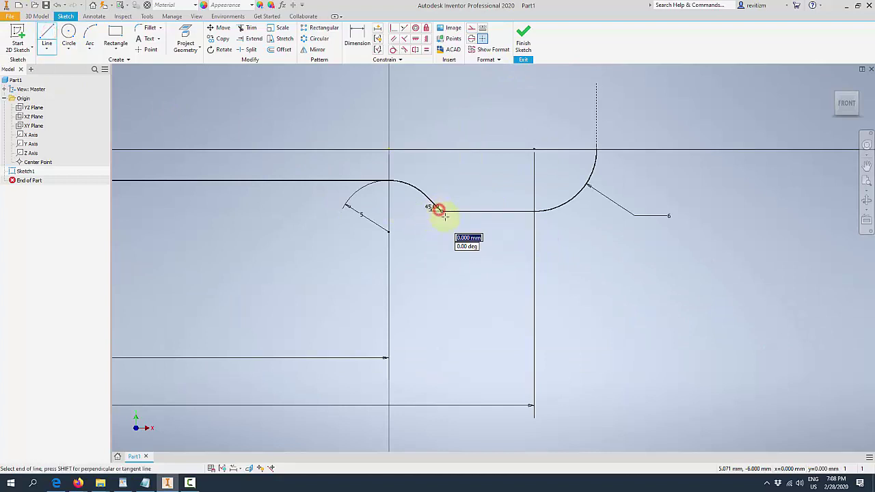
type("28")
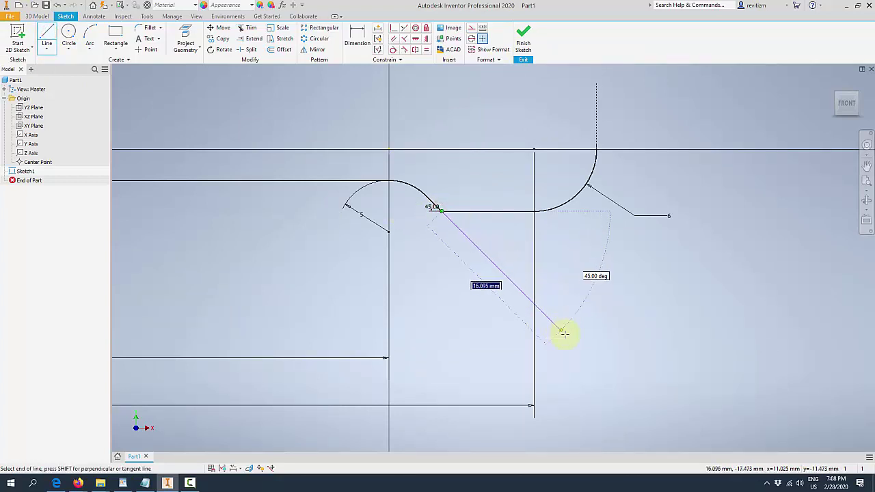
left_click(634, 406)
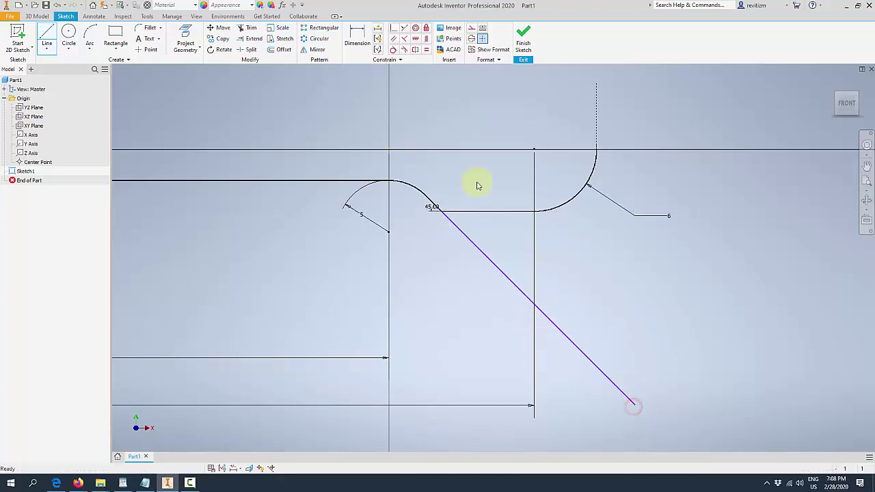
left_click(46, 34)
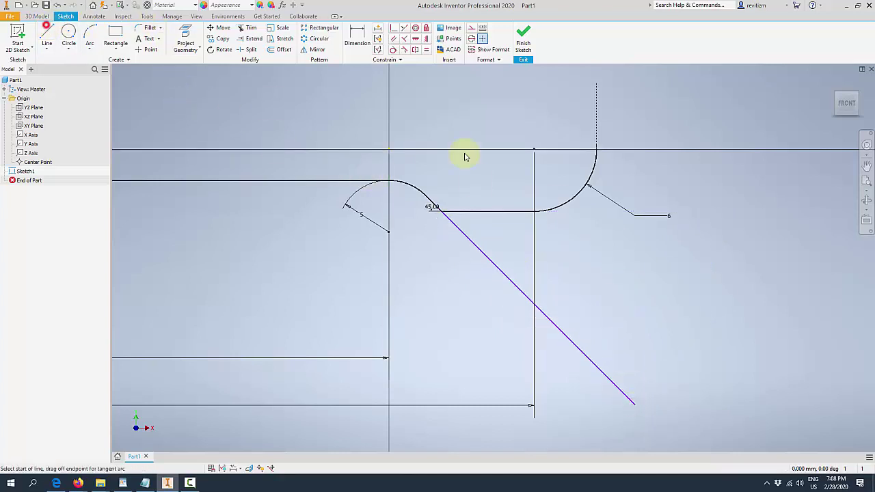
left_click(596, 149)
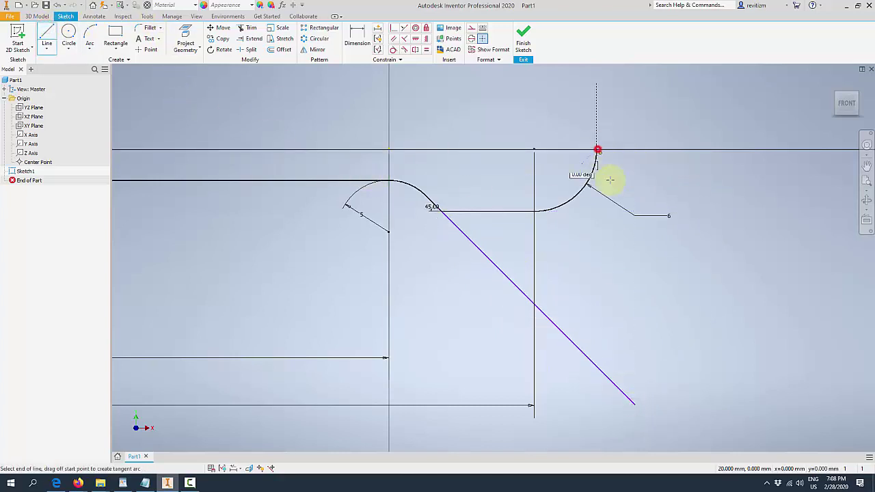
left_click(596, 395)
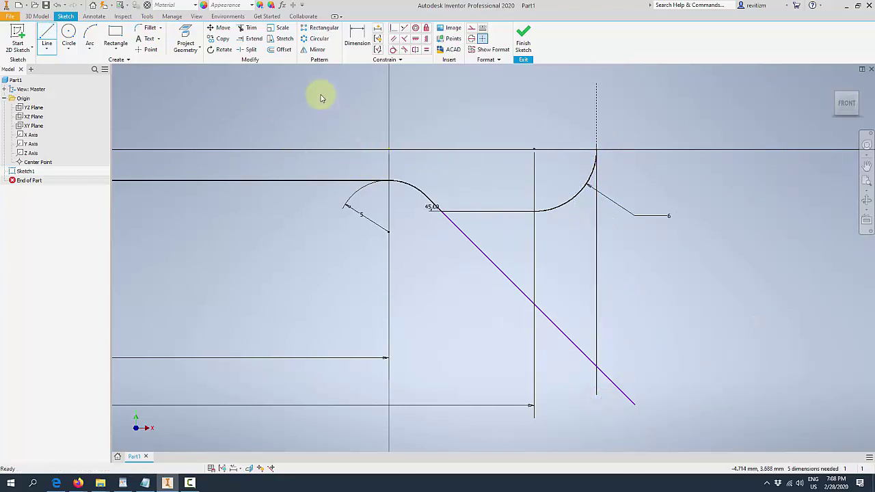
Step: Trim the diagonal's overhang past the vertical line
left_click(248, 28)
left_click(606, 379)
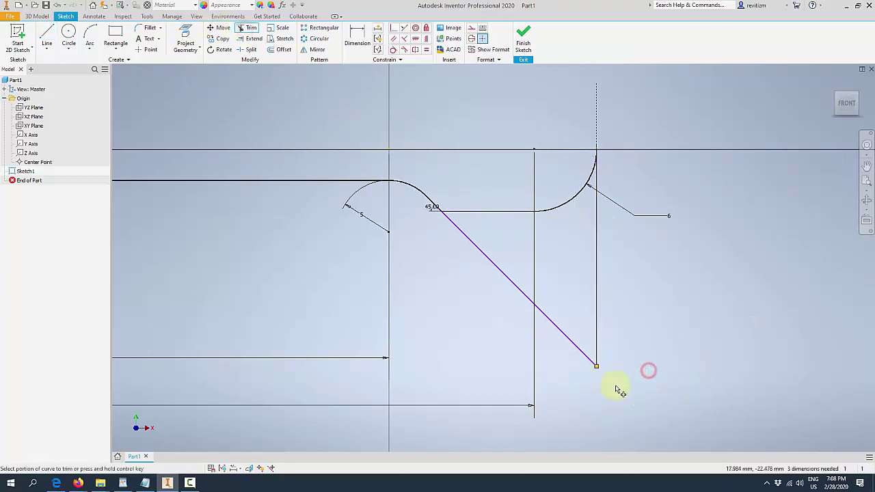
scroll(608, 361, "down", 5)
scroll(564, 335, "up", 6)
key("Escape")
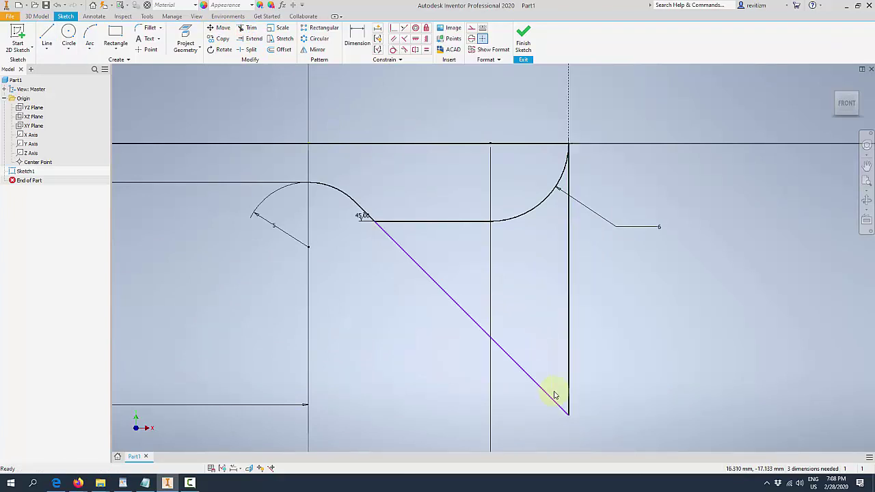
Step: Make the diagonal line tangent to the small arc
left_click(393, 49)
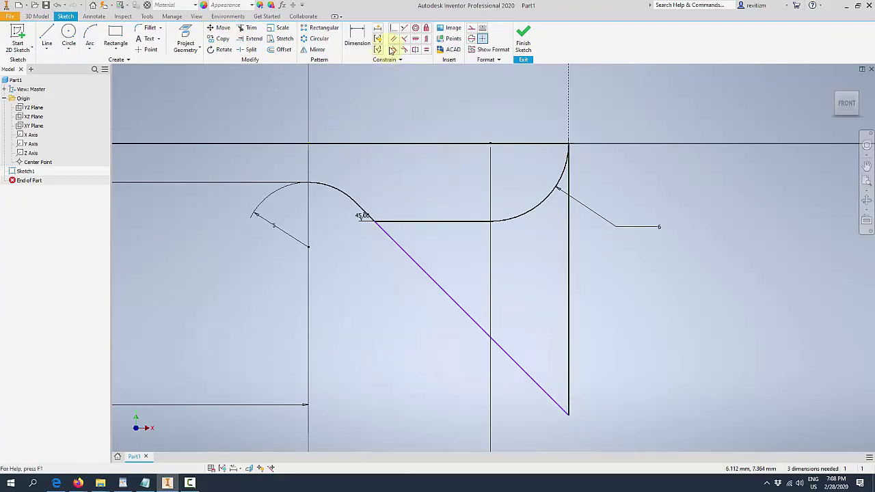
left_click(395, 239)
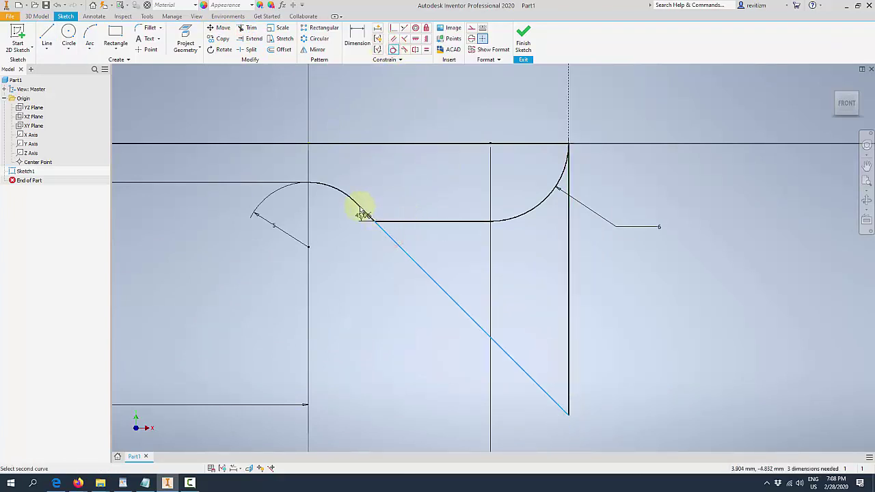
left_click(361, 211)
left_click(406, 29)
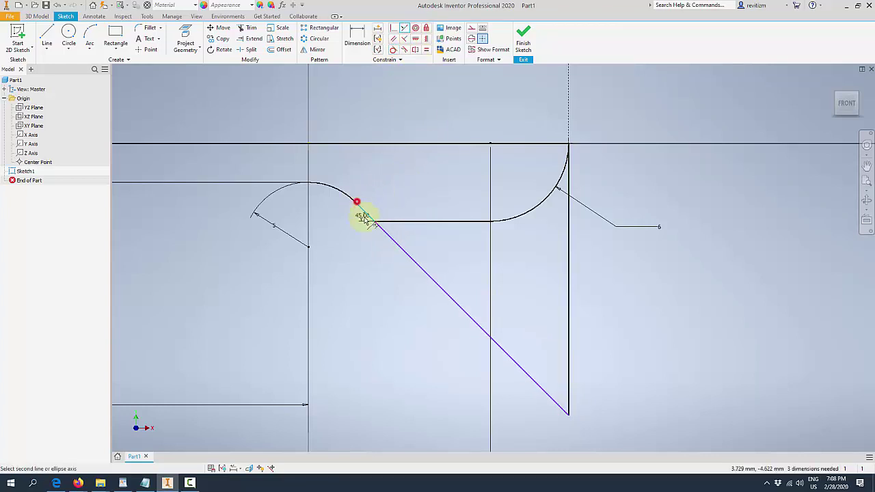
key("Escape")
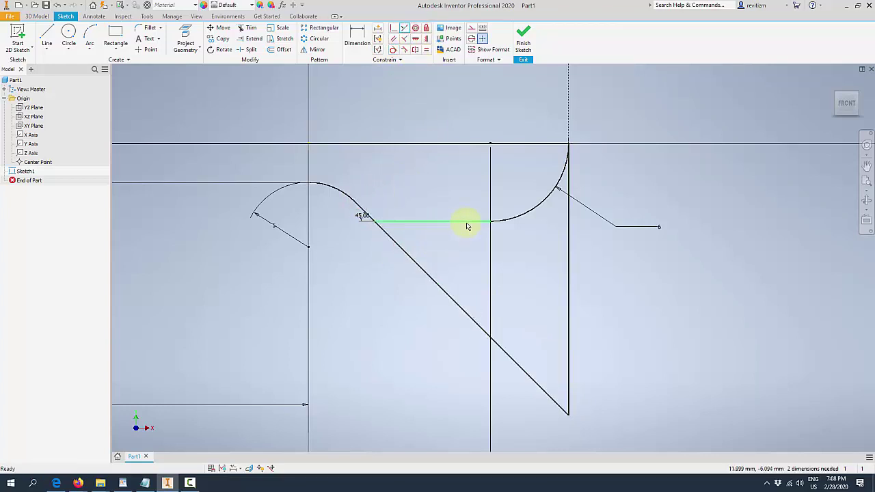
scroll(536, 230, "up", 2)
Step: Convert the radius 6 arc to construction geometry and finish the sketch
left_click(535, 222)
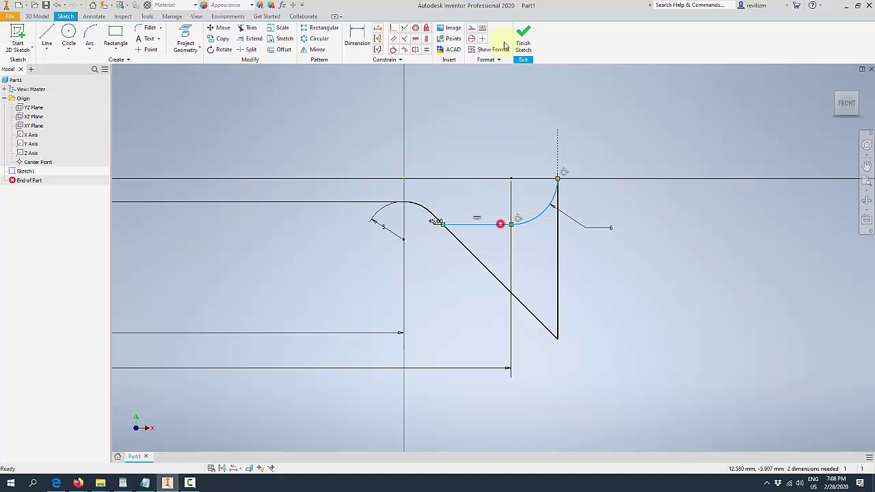
left_click(470, 30)
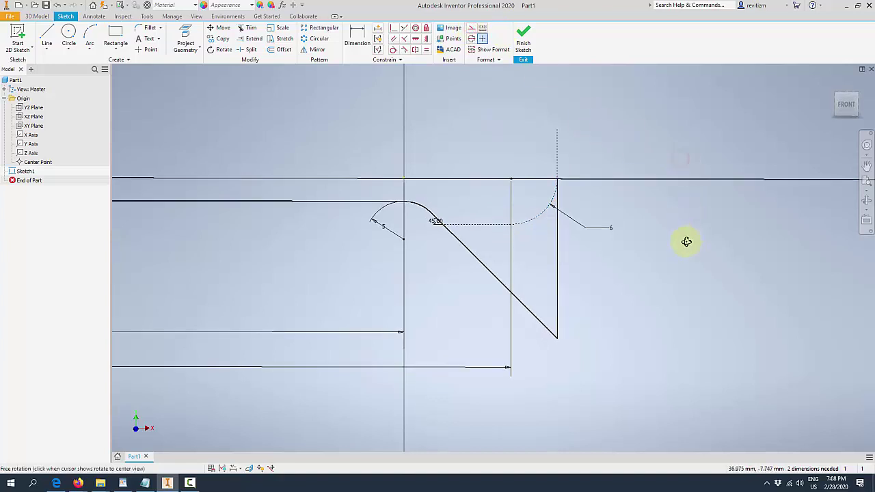
scroll(626, 228, "up", 4)
left_click(523, 37)
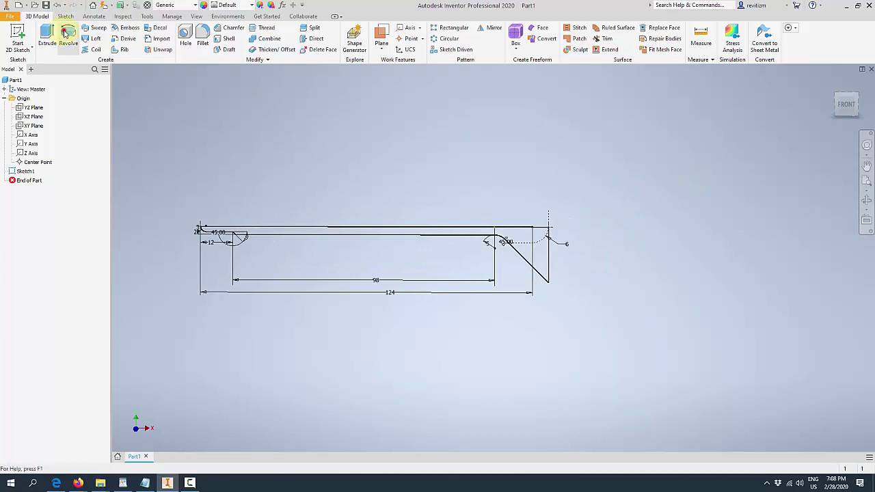
Step: Revolve the profile 360° about its top line to create the Revolution1 solid
left_click(68, 35)
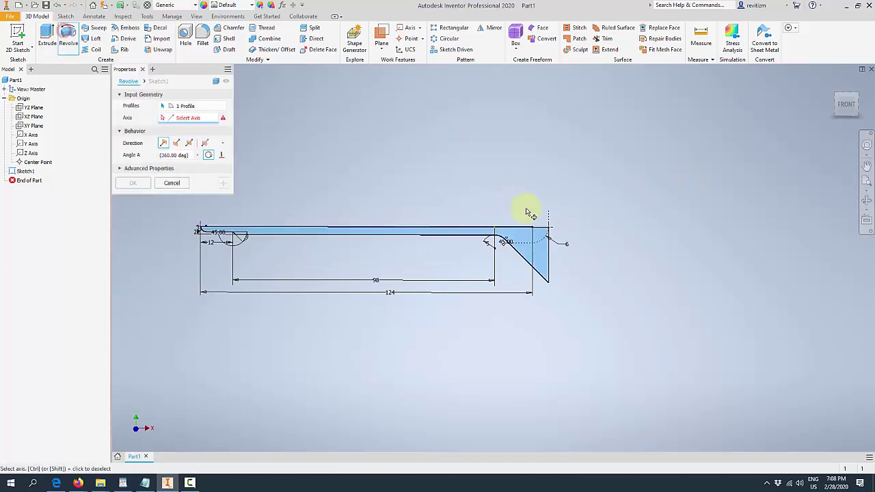
left_click(353, 228)
key("F6")
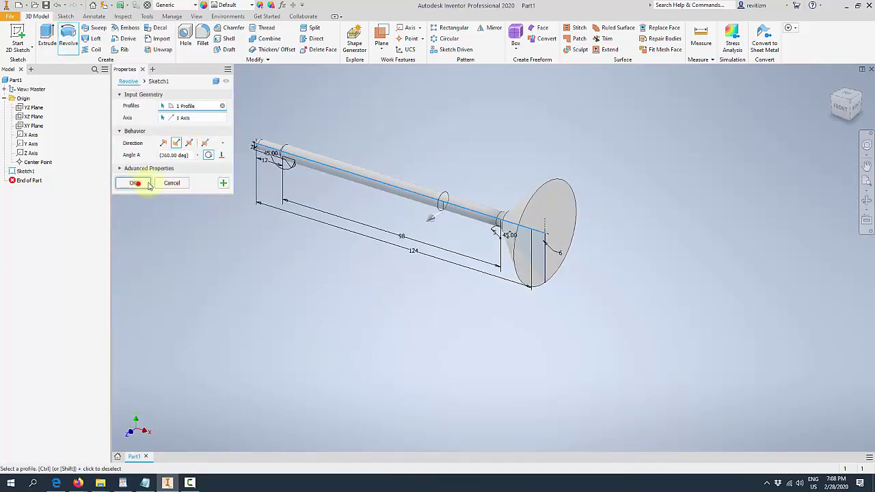
left_click(137, 183)
left_click_drag(528, 193, 653, 185)
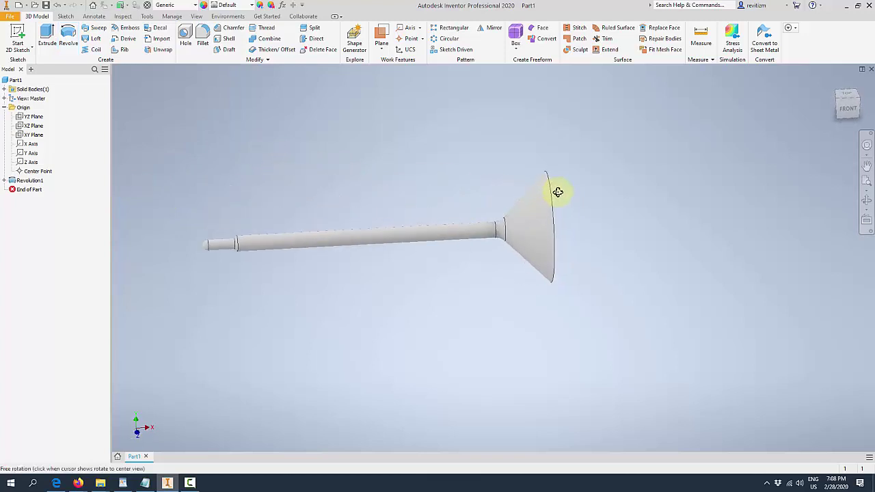
left_click(17, 37)
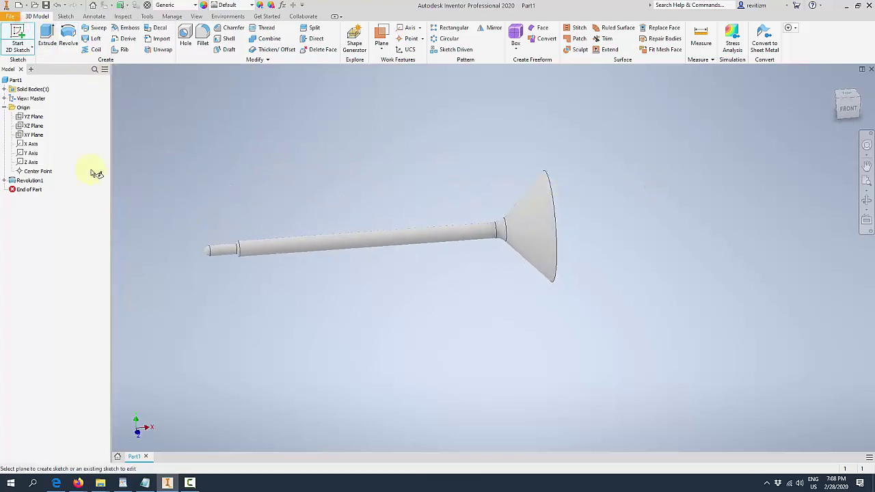
Step: Start a sketch on the XY plane, slice the graphics, and draw a rectangle across the cone head
left_click(32, 135)
left_click(116, 38)
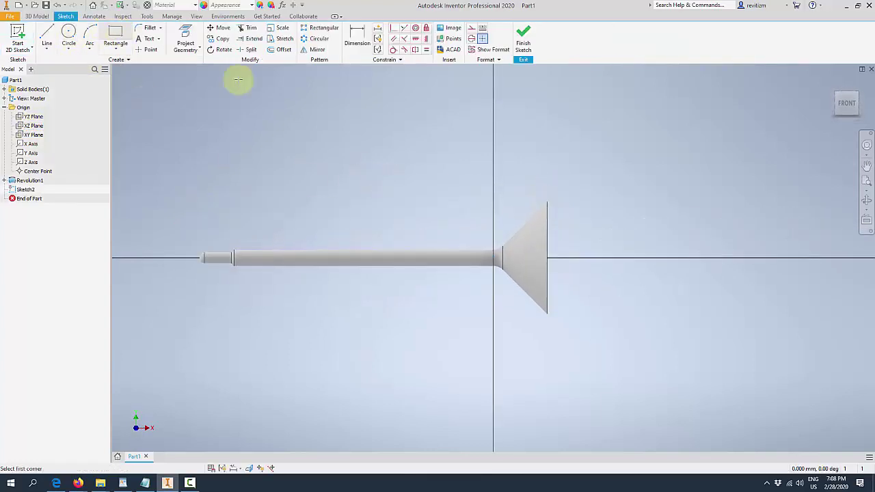
scroll(505, 246, "up", 3)
scroll(504, 246, "up", 3)
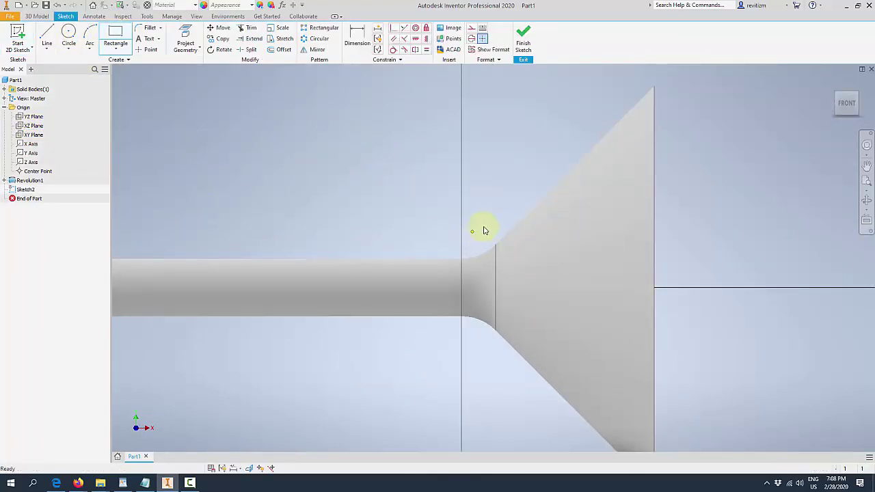
key("Escape")
key("F7")
scroll(483, 230, "down", 3)
left_click(116, 34)
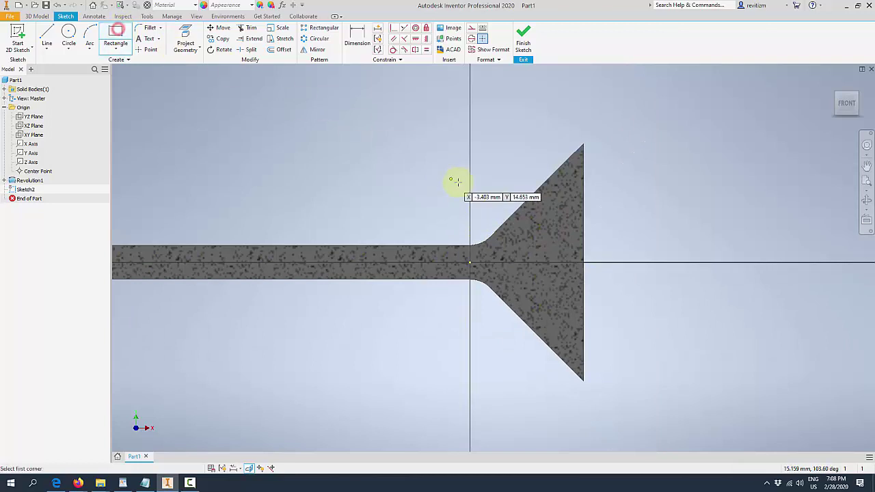
scroll(458, 101, "down", 3)
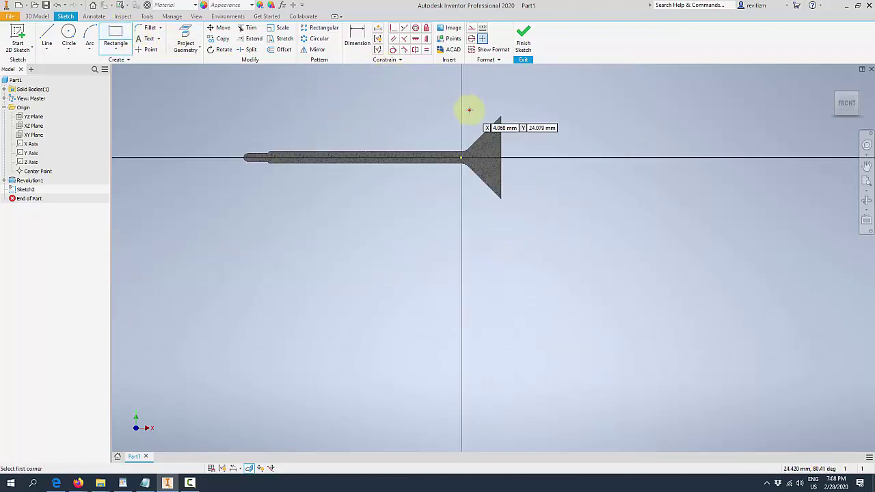
left_click(469, 110)
left_click(601, 198)
Step: Dimension the rectangle's height to 12
key("d")
left_click(600, 132)
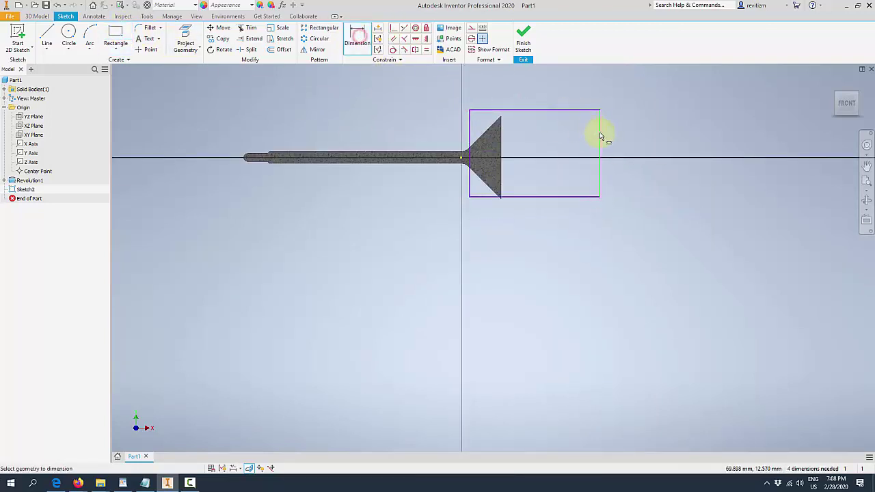
left_click(641, 144)
key("Return")
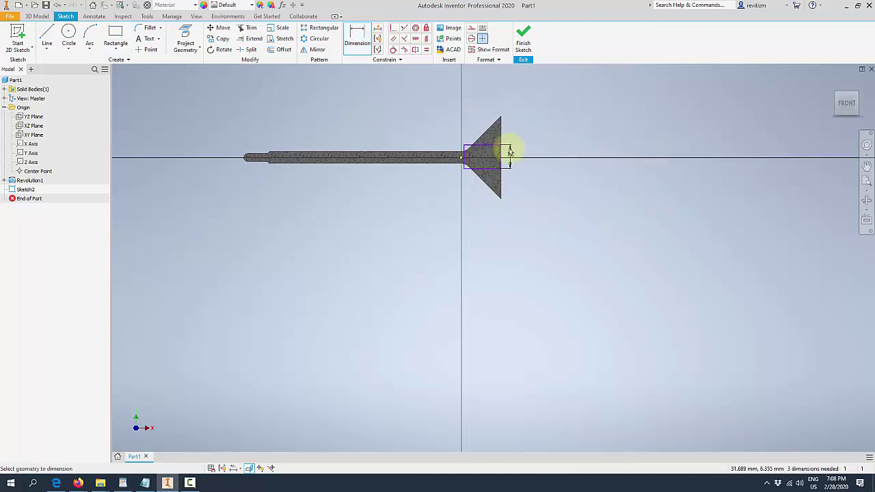
scroll(485, 147, "up", 5)
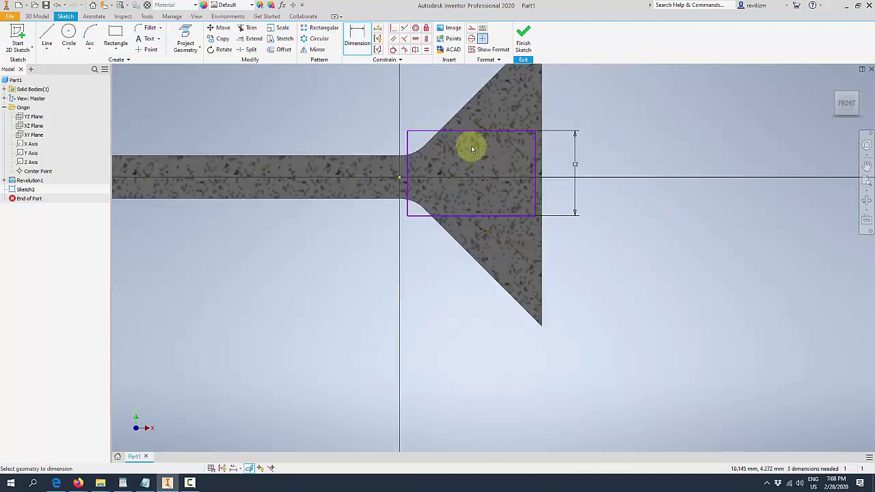
Step: Make the left edge's midpoint coincident with the origin, widen the rectangle, and finish the sketch
left_click(395, 28)
left_click(407, 174)
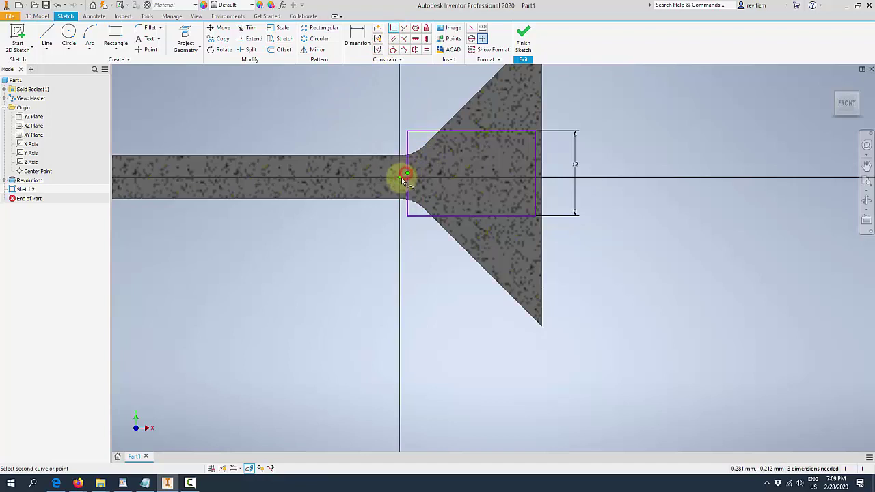
left_click(399, 178)
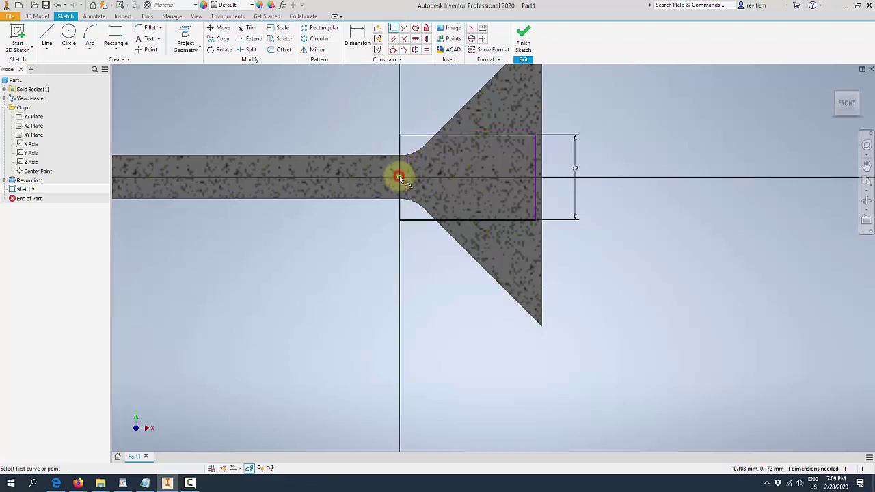
key("Escape")
left_click_drag(538, 181, 615, 182)
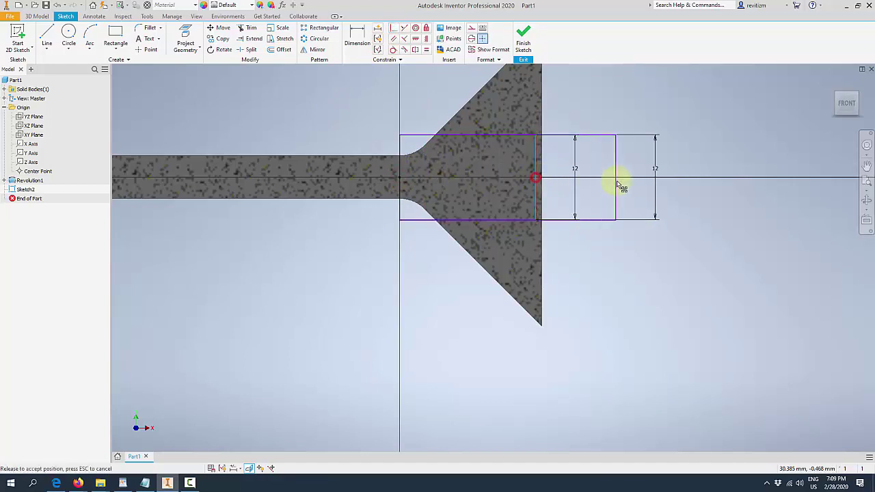
scroll(664, 198, "down", 5)
scroll(655, 196, "up", 2)
scroll(655, 195, "up", 1)
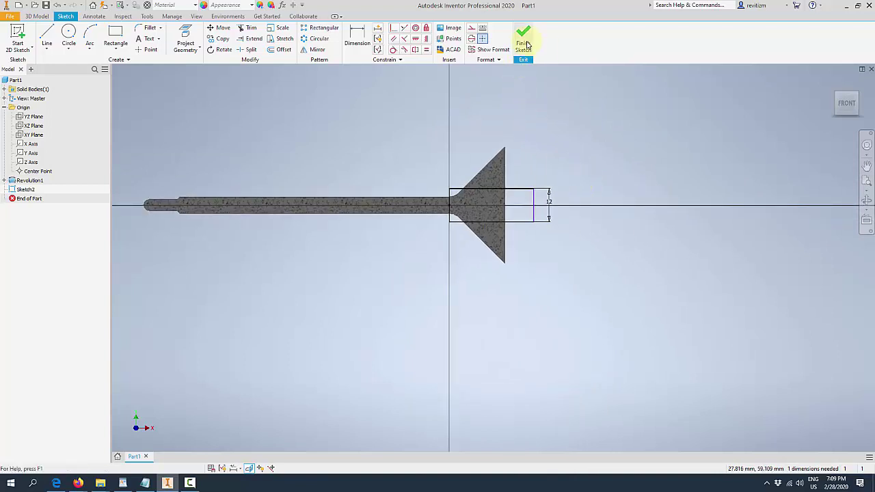
left_click(524, 43)
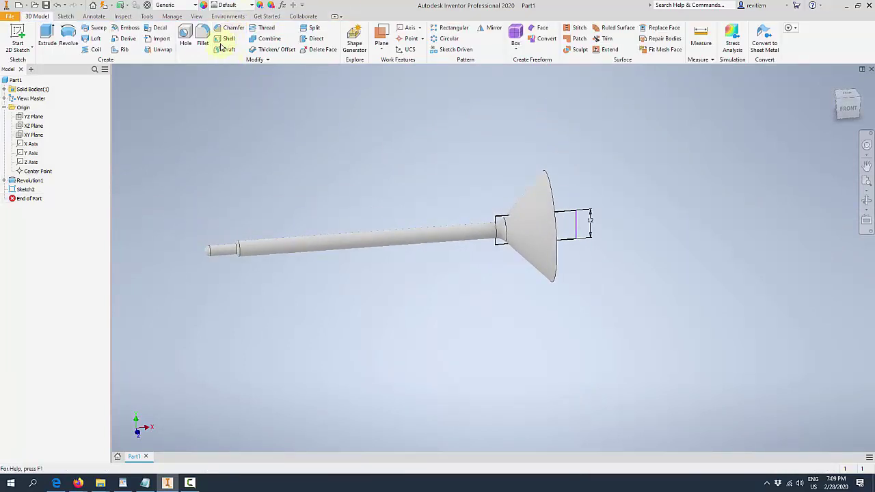
left_click(314, 29)
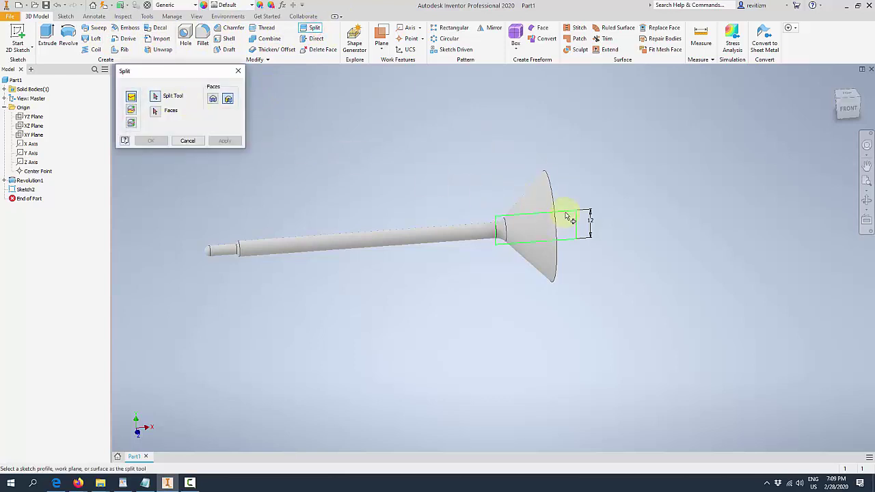
left_click(566, 211)
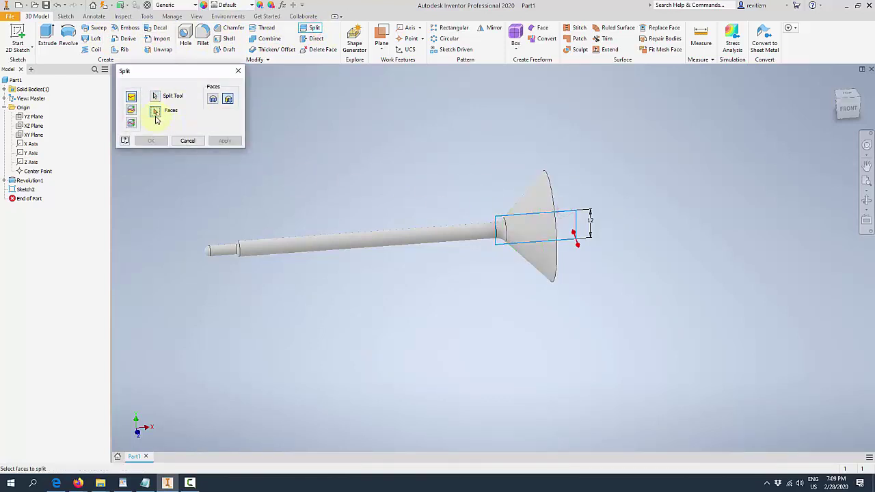
left_click(131, 110)
mouse_move(617, 198)
middle_mouse_down("shift")
mouse_move(560, 227)
mouse_move(455, 212)
middle_mouse_up("shift")
left_click(228, 98)
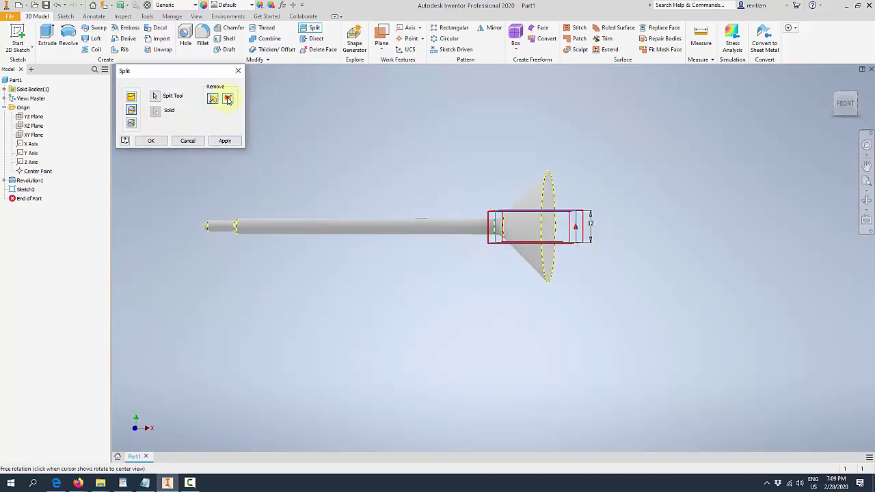
left_click(152, 141)
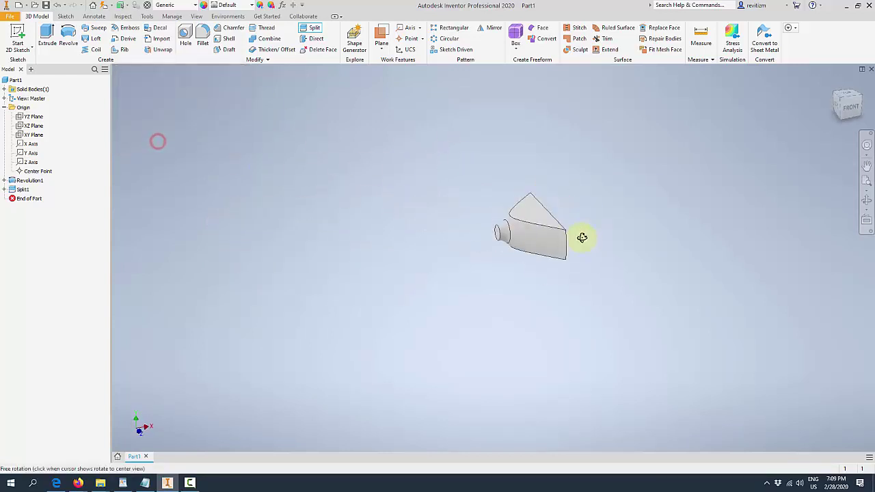
mouse_move(573, 242)
middle_mouse_down("shift")
mouse_move(540, 230)
mouse_move(489, 250)
middle_mouse_up("shift")
key("ctrl+z")
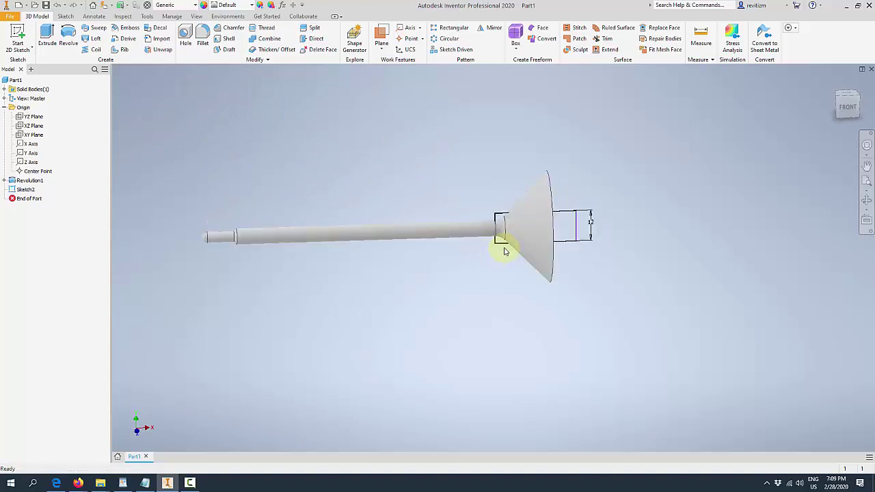
scroll(511, 229, "up", 3)
scroll(512, 225, "up", 2)
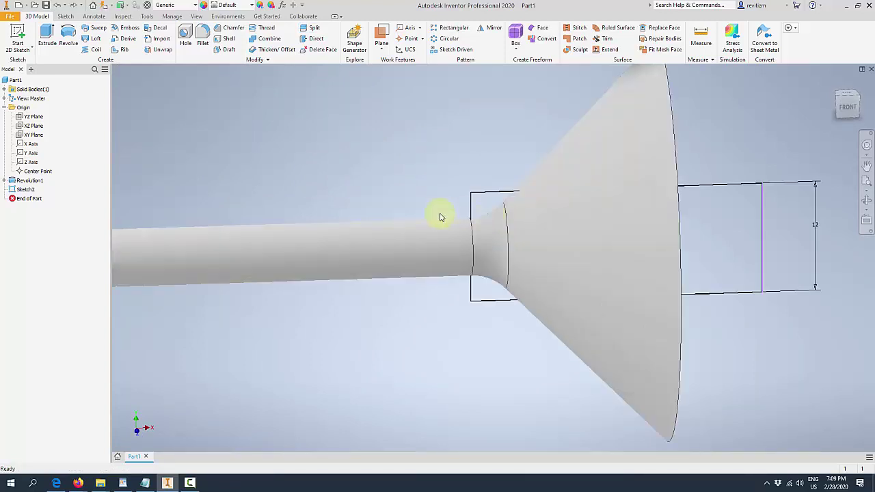
Step: Split the whole solid with the rectangle profile, removing the cone side to leave a slab head
double_click(26, 189)
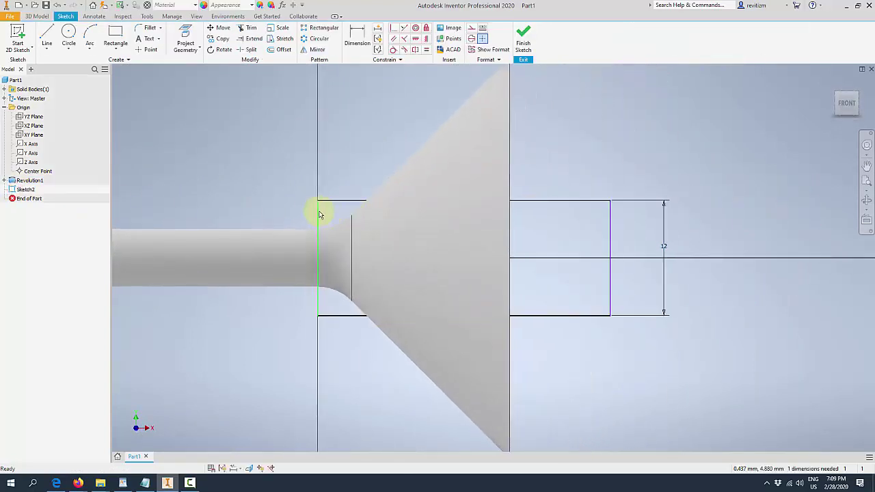
left_click(523, 34)
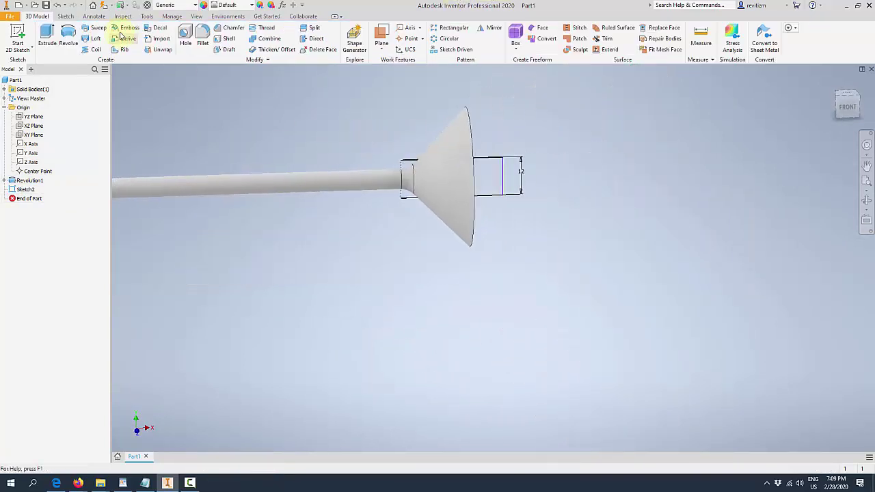
left_click(315, 30)
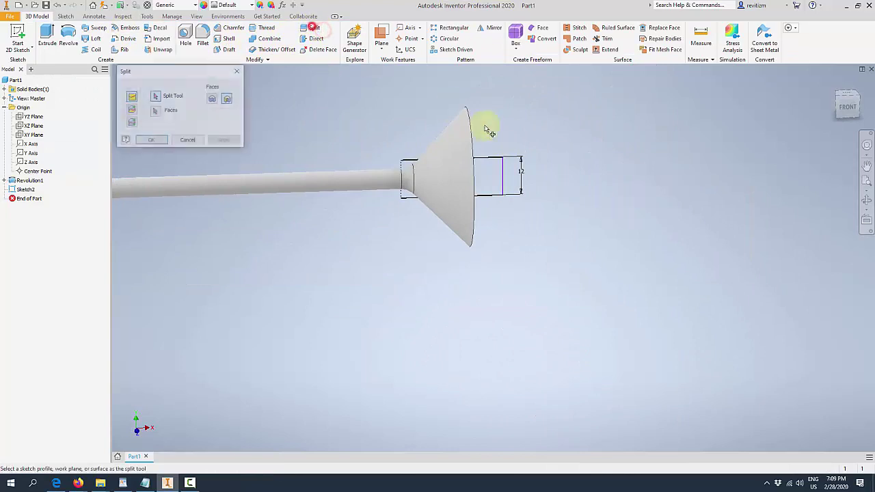
left_click(498, 159)
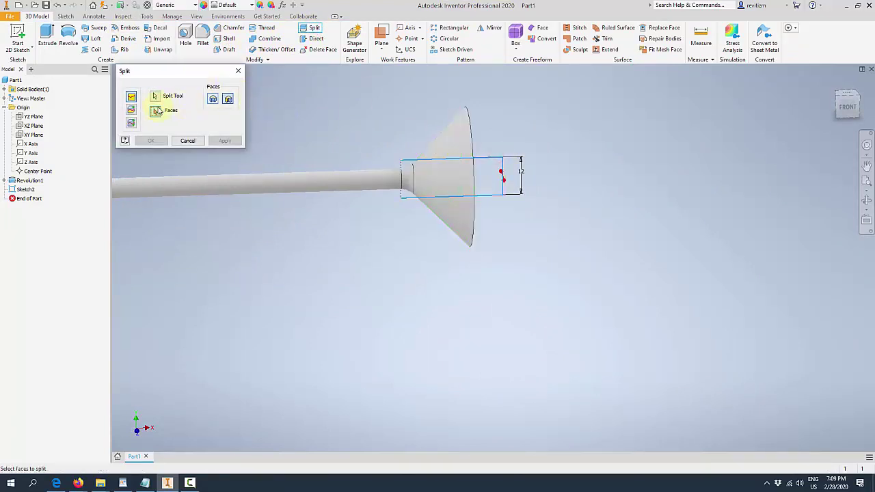
left_click(131, 109)
middle_click_drag(554, 160, 548, 156, "shift")
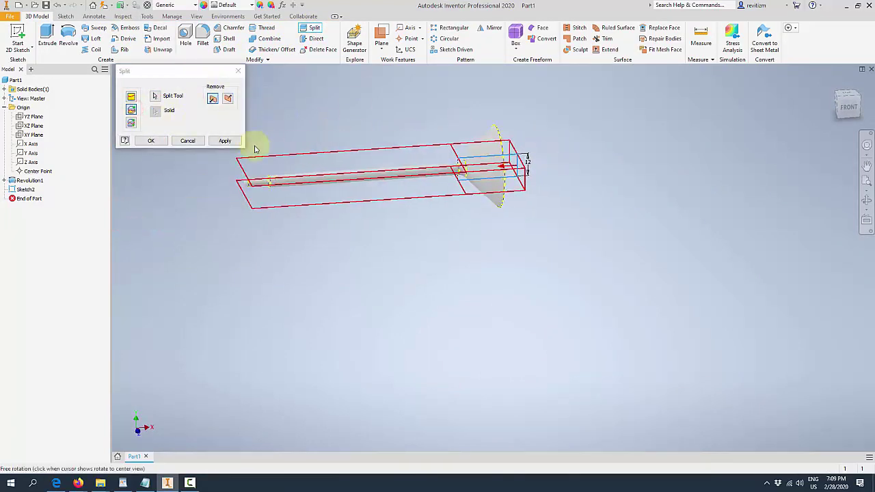
left_click(228, 99)
left_click(225, 140)
mouse_move(274, 157)
middle_mouse_down("shift")
mouse_move(383, 151)
mouse_move(303, 186)
middle_mouse_up("shift")
key("Escape")
left_click(18, 37)
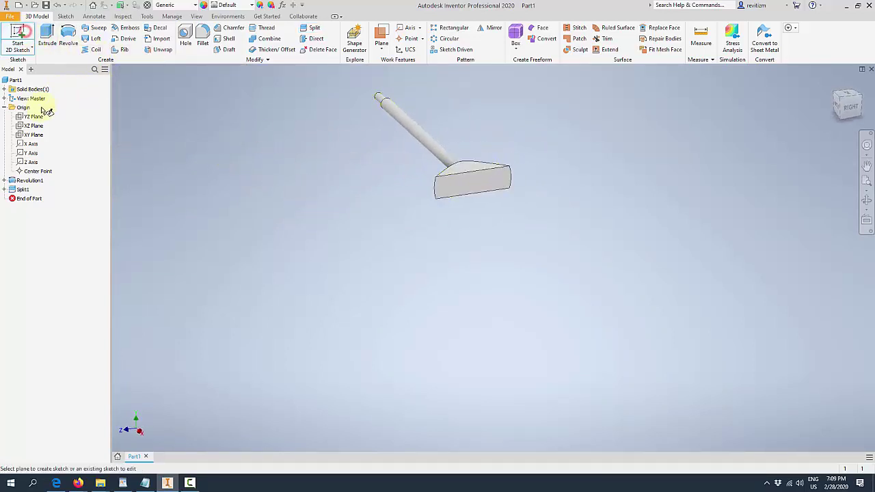
Step: On the XZ plane, draw a rectangle around the cone with its top edge coincident to the origin
left_click(35, 128)
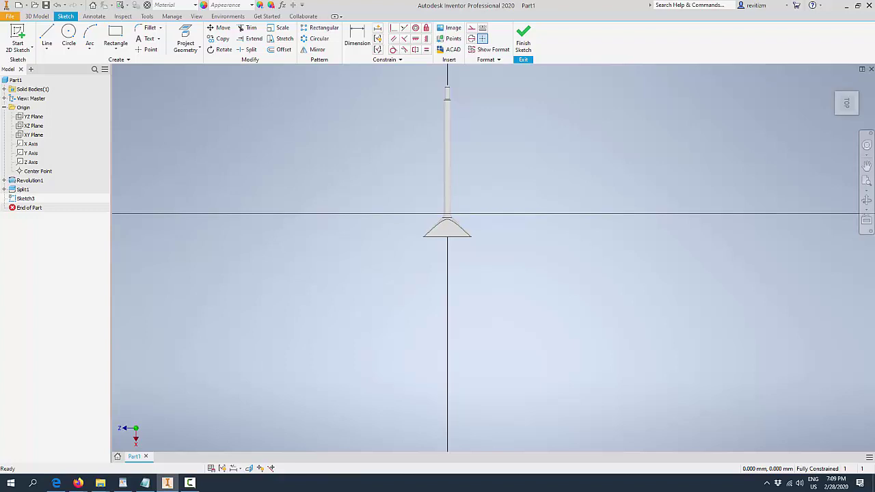
scroll(485, 225, "up", 3)
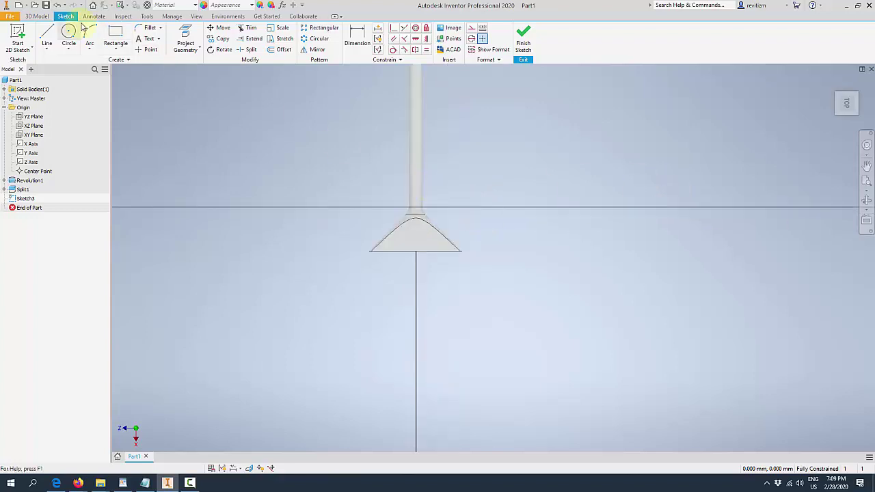
left_click(116, 34)
left_click(376, 187)
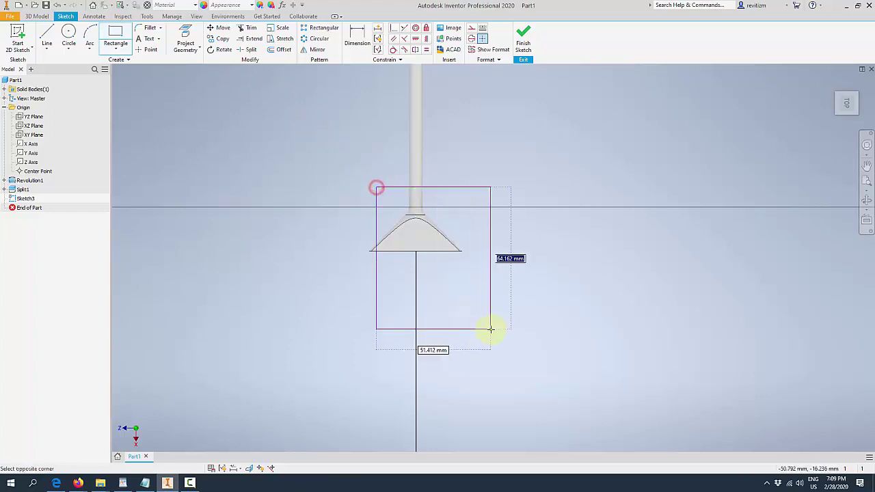
left_click(490, 329)
scroll(425, 198, "up", 3)
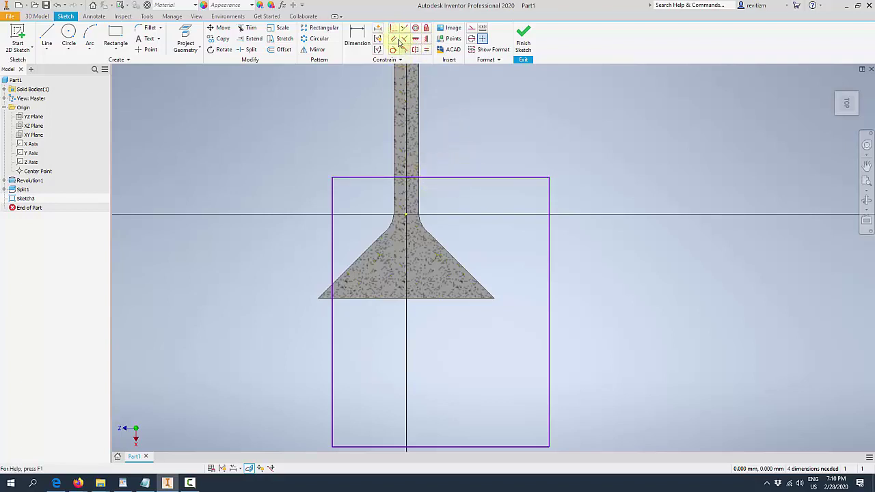
left_click(441, 178)
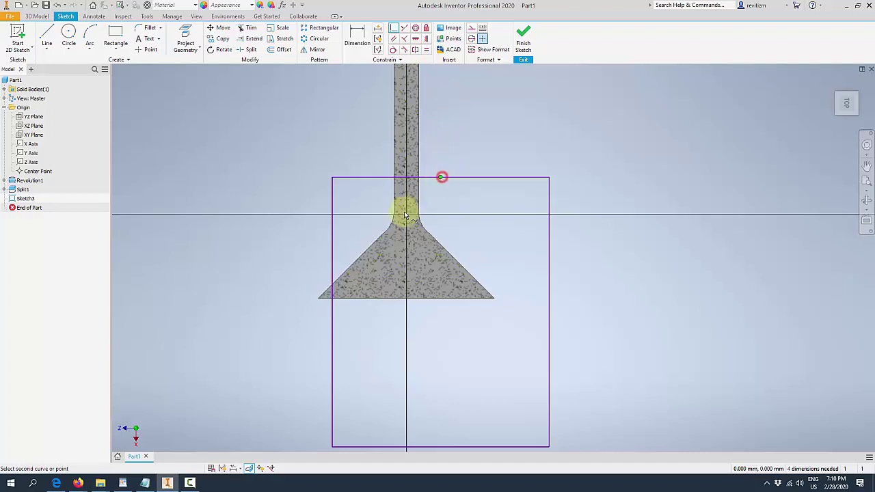
left_click(406, 215)
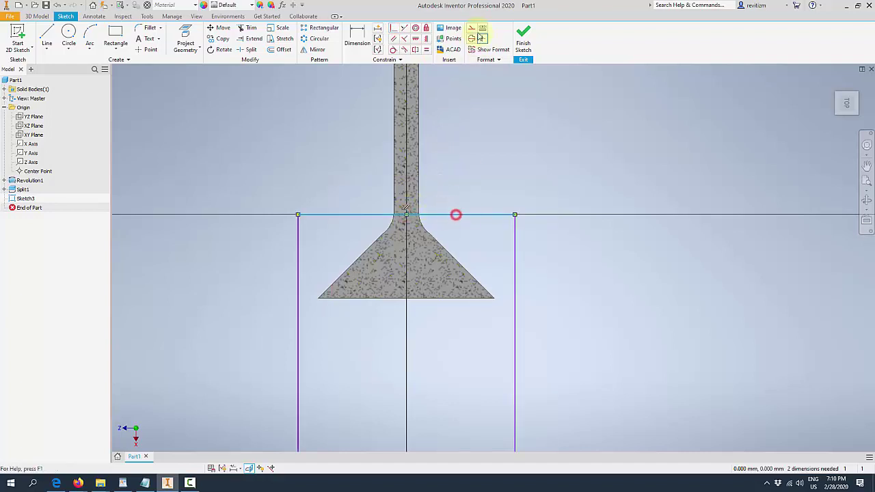
scroll(530, 96, "down", 3)
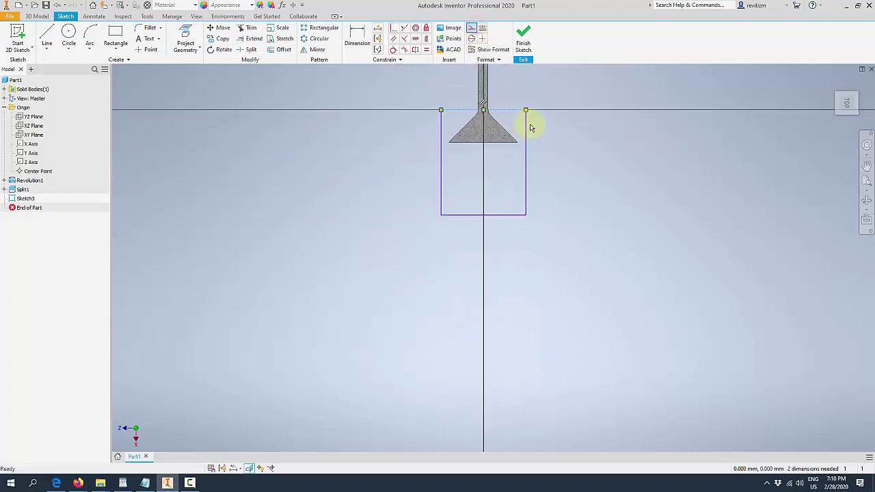
Step: Dimension the rectangle's width to 12 and finish the sketch
left_click(365, 33)
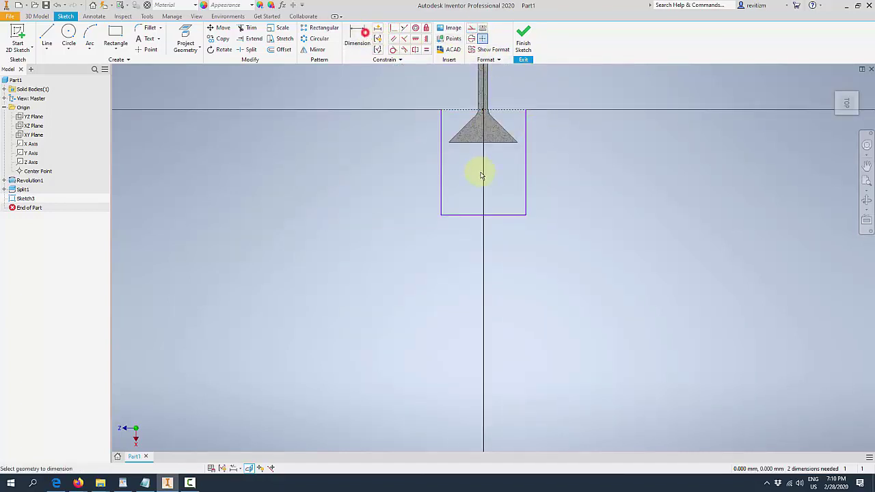
left_click(504, 215)
left_click(502, 240)
key("Return")
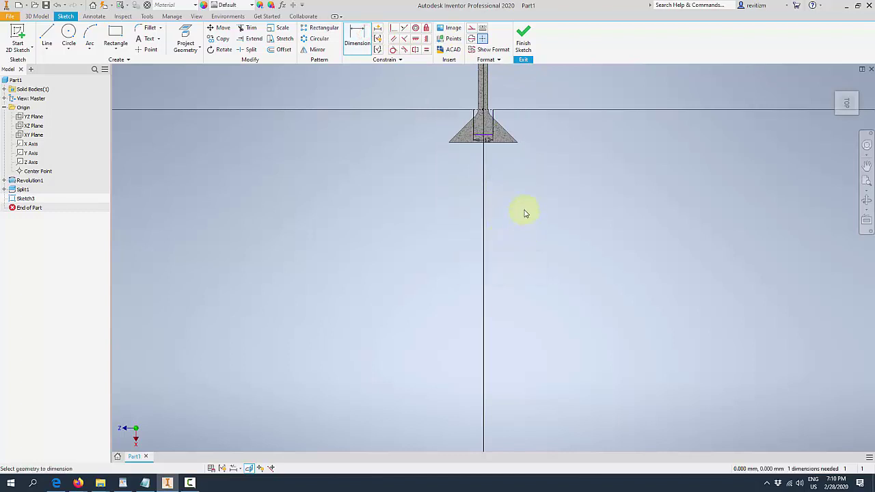
scroll(492, 178, "up", 3)
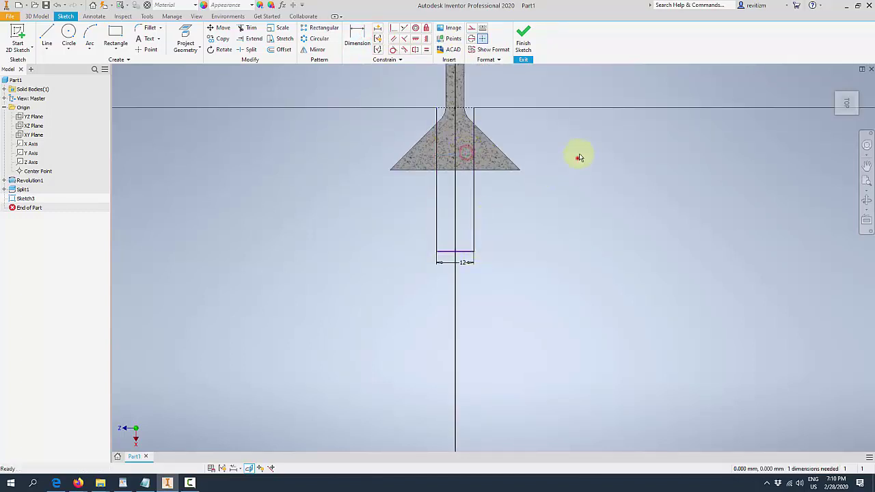
right_click_drag(576, 156, 564, 164)
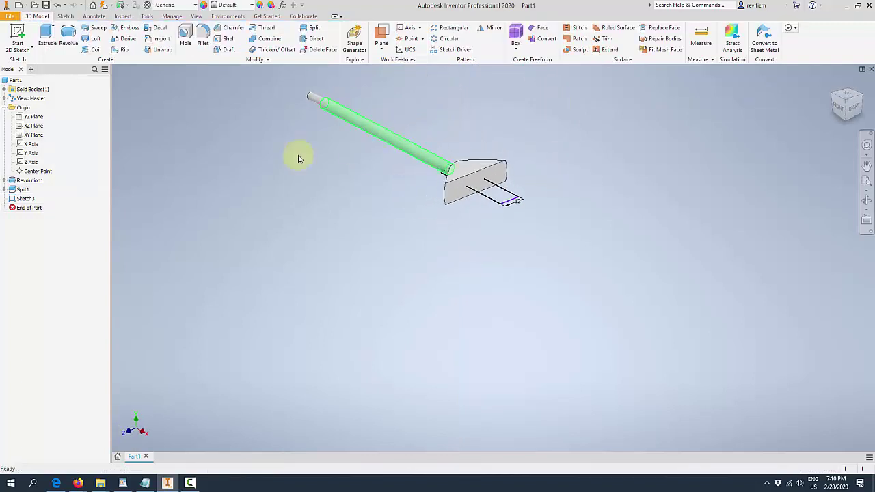
Step: Reopen Sketch3 and draw a narrow rectangle reaching up into the cone head
middle_click_drag(378, 168, 504, 155, "shift")
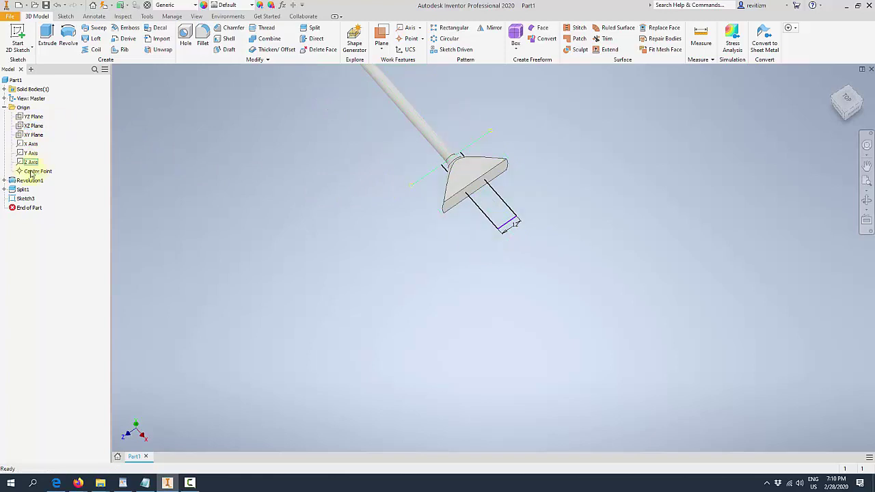
double_click(26, 198)
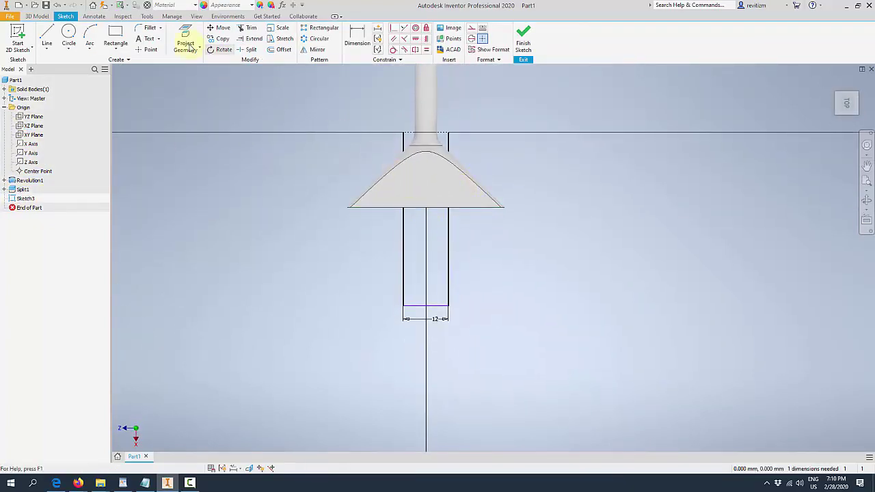
left_click(115, 35)
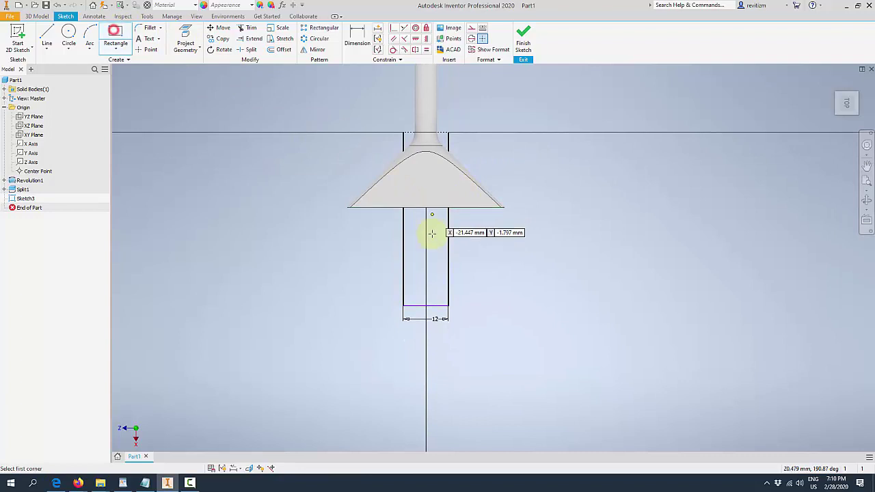
left_click(416, 176)
left_click(435, 276)
scroll(454, 157, "up", 3)
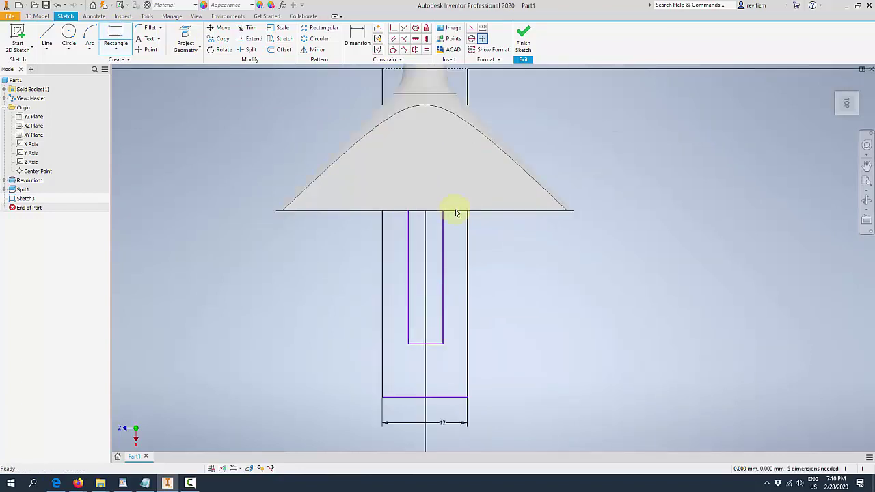
scroll(438, 194, "down", 2)
key("Escape")
Step: With graphics sliced, widen the inner rectangle and align its top-edge midpoint vertically with the origin
key("F7")
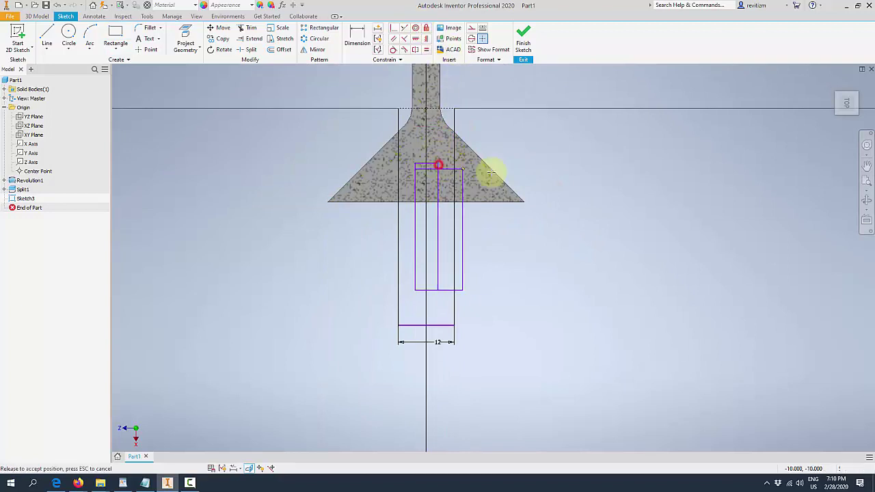
left_click_drag(440, 170, 491, 172)
left_click(417, 38)
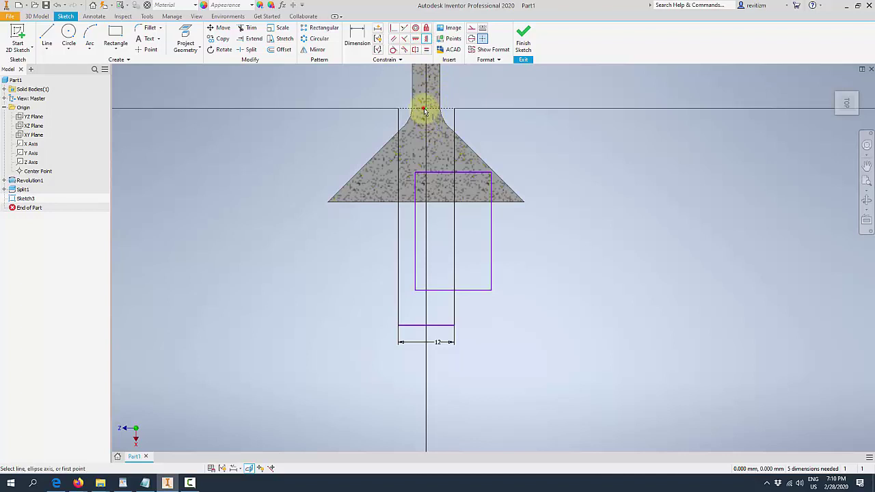
left_click(426, 109)
left_click(422, 76)
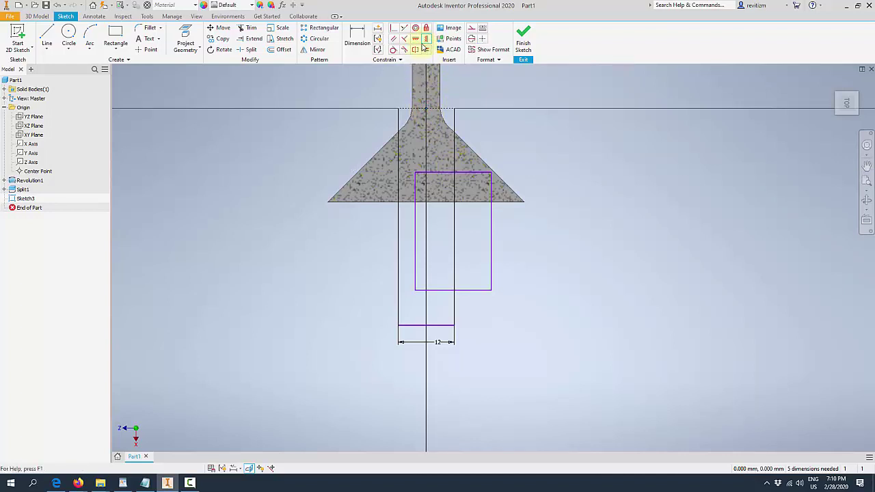
left_click(425, 108)
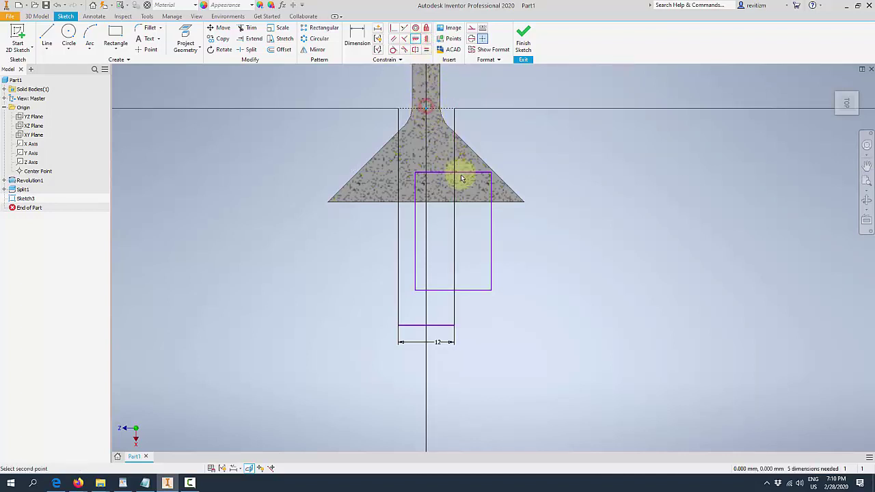
left_click(452, 171)
key("Escape")
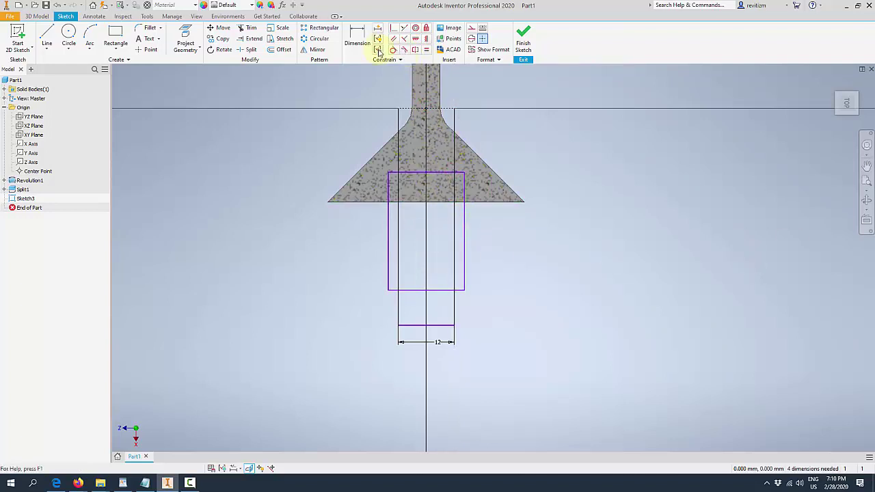
Step: Dimension the inner rectangle's bottom edge to a width of 5
left_click(361, 39)
left_click(438, 291)
left_click(438, 311)
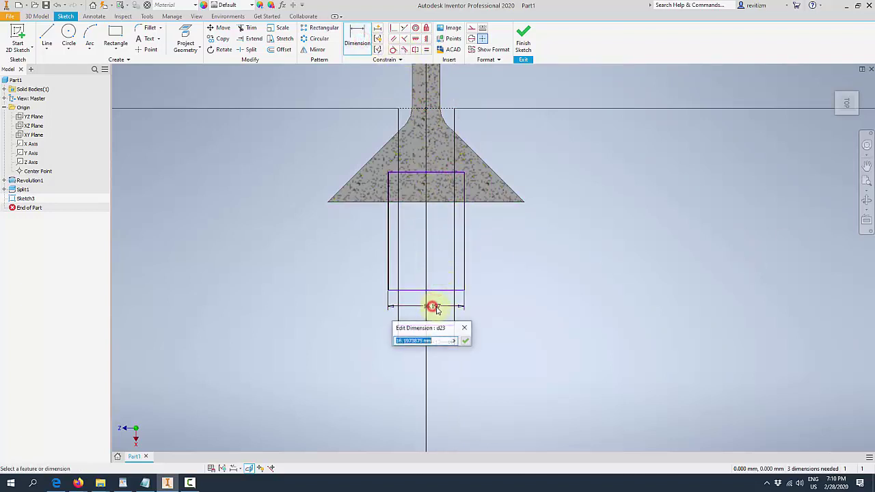
type("8")
key("Return")
Step: Drag the inner rectangle's top edge upward, higher into the cone
left_click(437, 172)
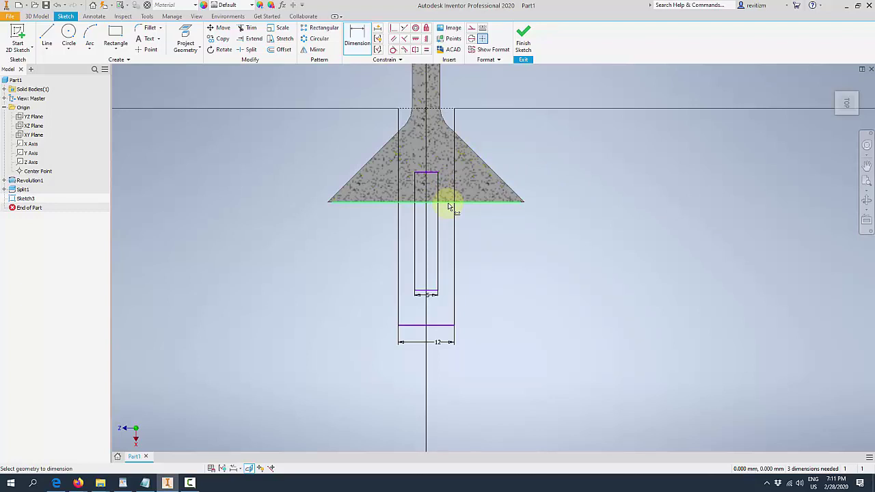
scroll(445, 199, "up", 2)
scroll(448, 203, "down", 3)
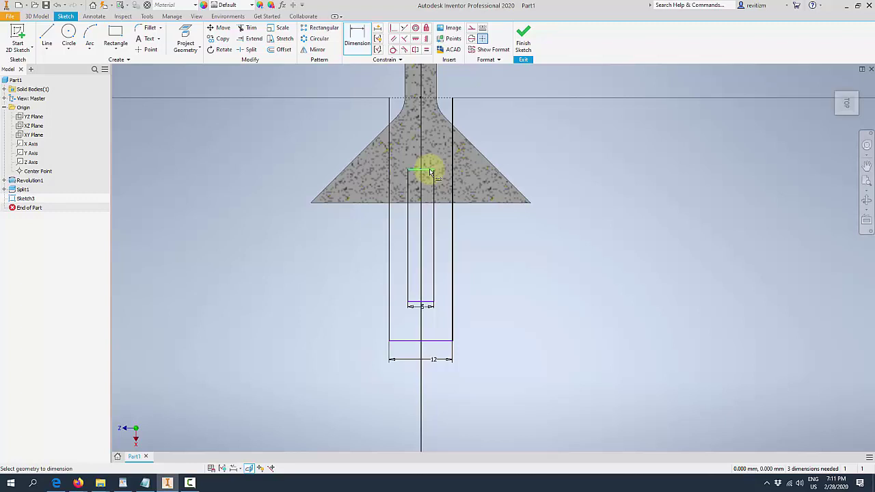
left_click(430, 170)
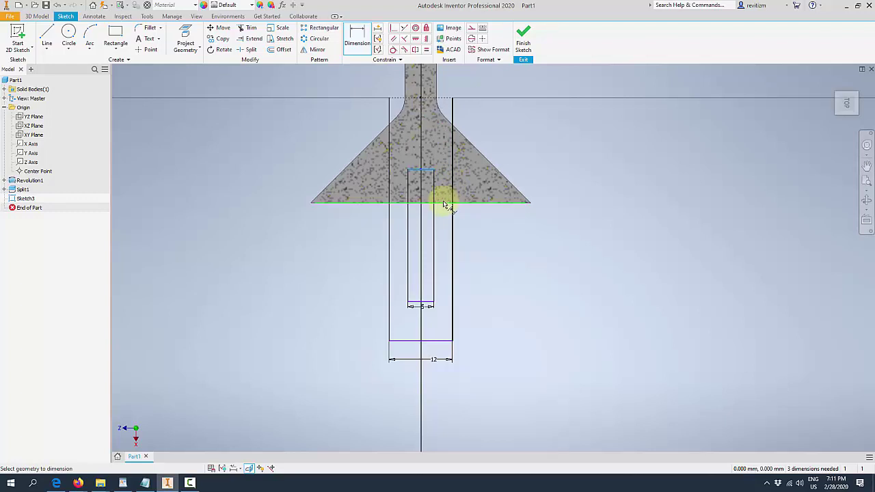
key("Escape")
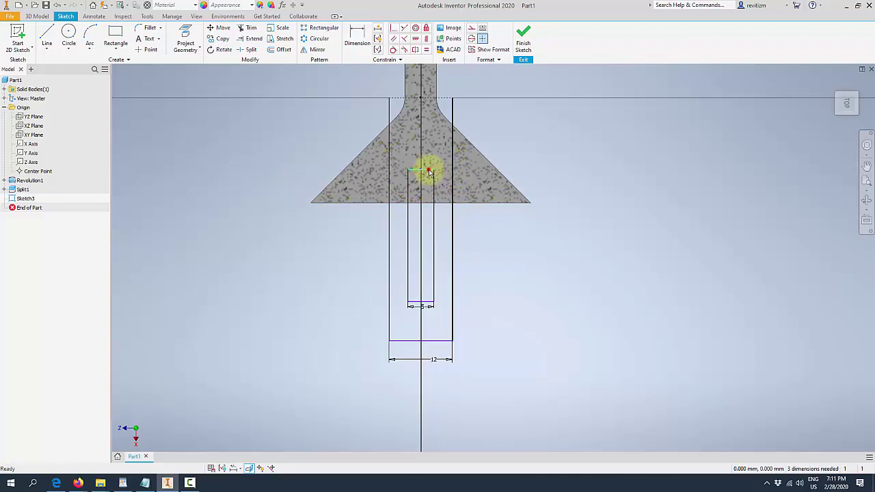
left_click_drag(428, 169, 427, 158)
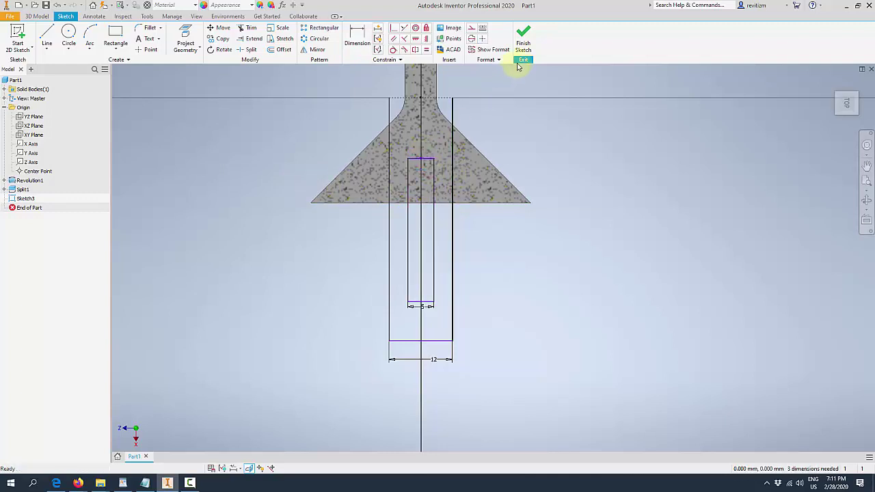
Step: Finish Sketch3 and add Split2 with Trim Solid, removing the head's outer end
left_click(524, 42)
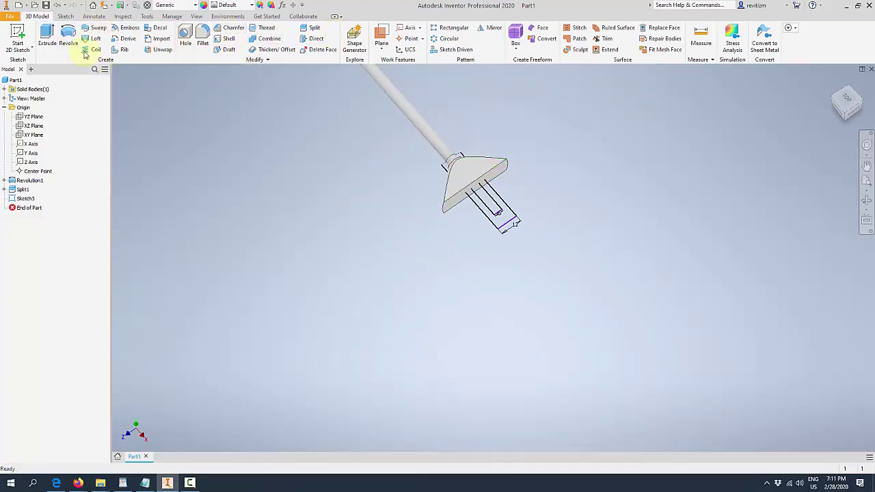
left_click(312, 28)
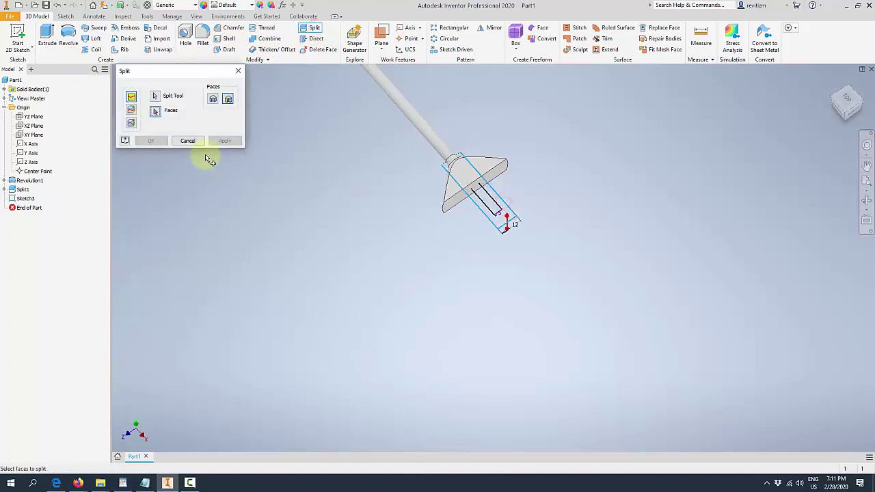
left_click(131, 109)
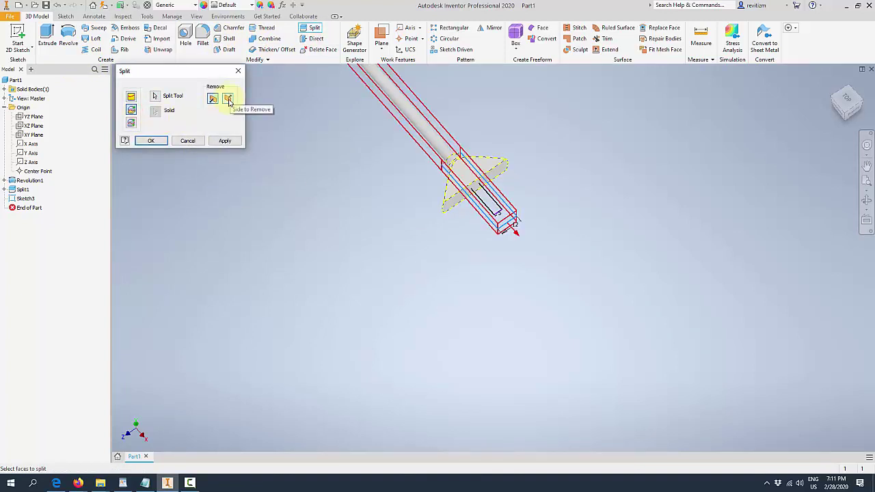
left_click(226, 141)
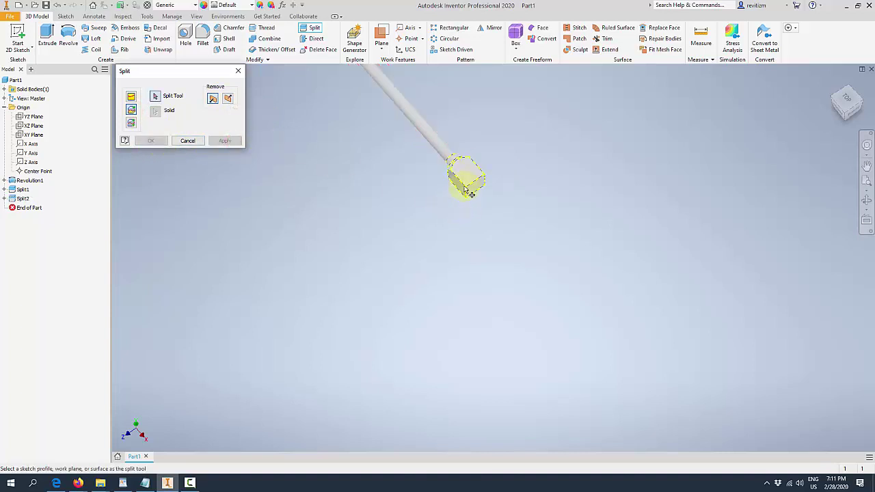
key("Escape")
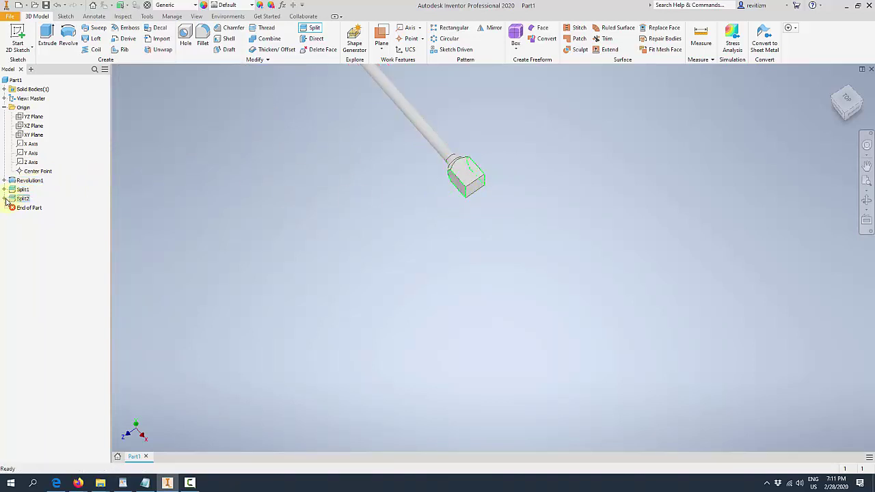
left_click(5, 198)
Step: Expand Revolution1 and orbit the part to inspect the head and underside
right_click(29, 209)
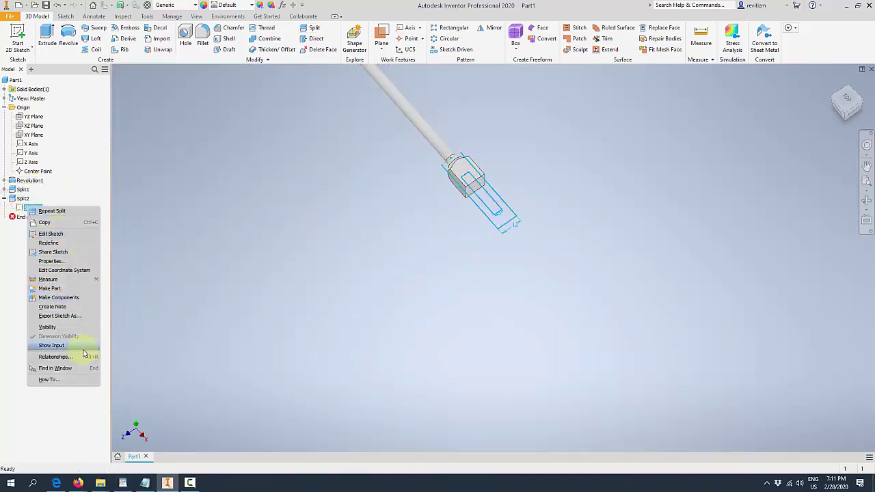
left_click(273, 310)
mouse_move(442, 307)
middle_mouse_down("shift")
mouse_move(463, 292)
mouse_move(609, 249)
mouse_move(566, 211)
mouse_move(599, 192)
mouse_move(592, 198)
mouse_move(576, 146)
middle_mouse_up("shift")
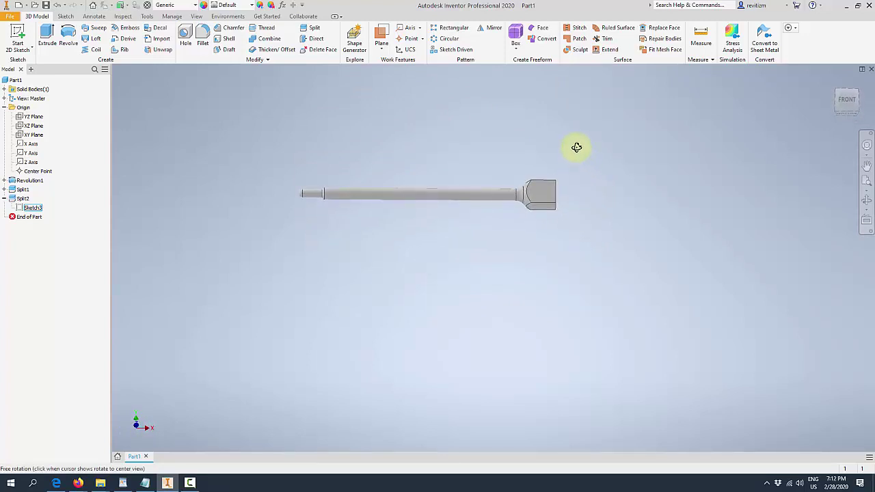
left_click(5, 181)
mouse_move(191, 192)
middle_mouse_down("shift")
mouse_move(433, 221)
mouse_move(434, 194)
middle_mouse_up("shift")
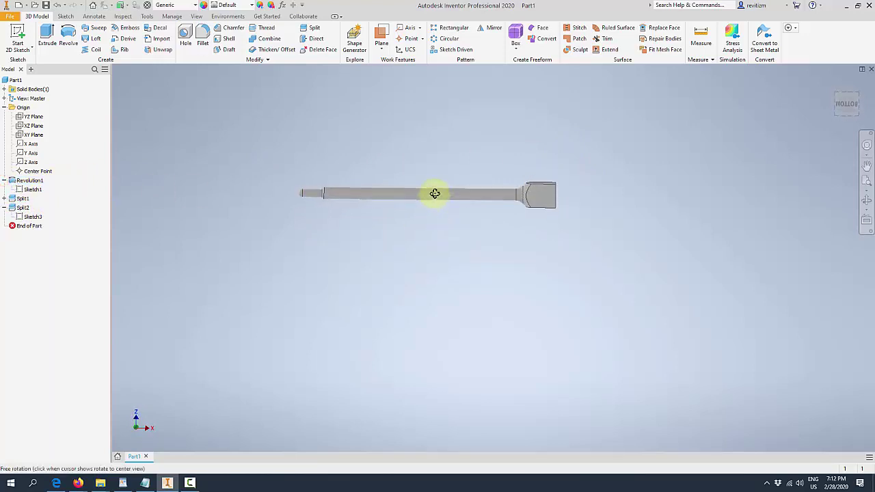
middle_click_drag(435, 190, 433, 194, "shift")
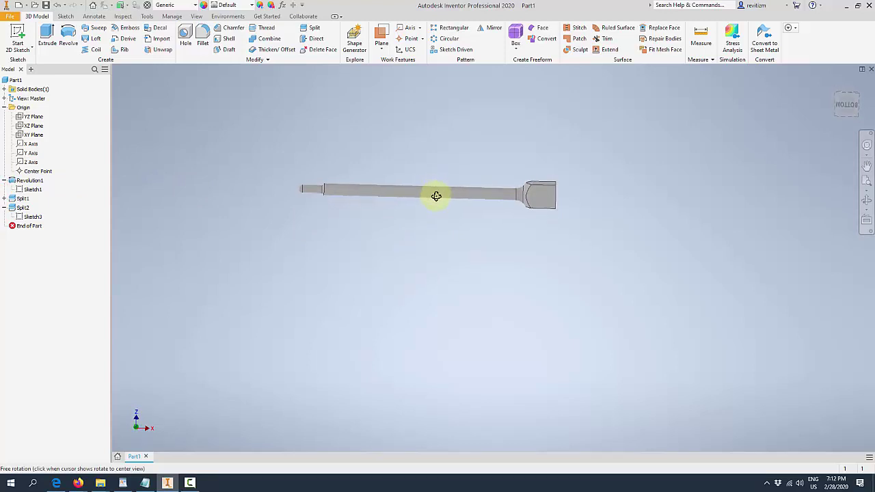
scroll(586, 177, "down", 4)
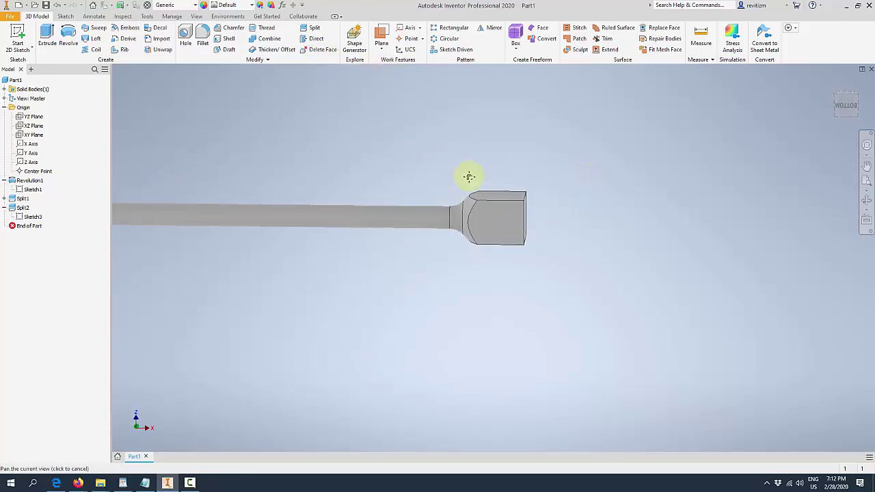
mouse_move(469, 176)
middle_mouse_down("shift")
mouse_move(579, 224)
mouse_move(609, 215)
middle_mouse_up("shift")
scroll(580, 223, "up", 3)
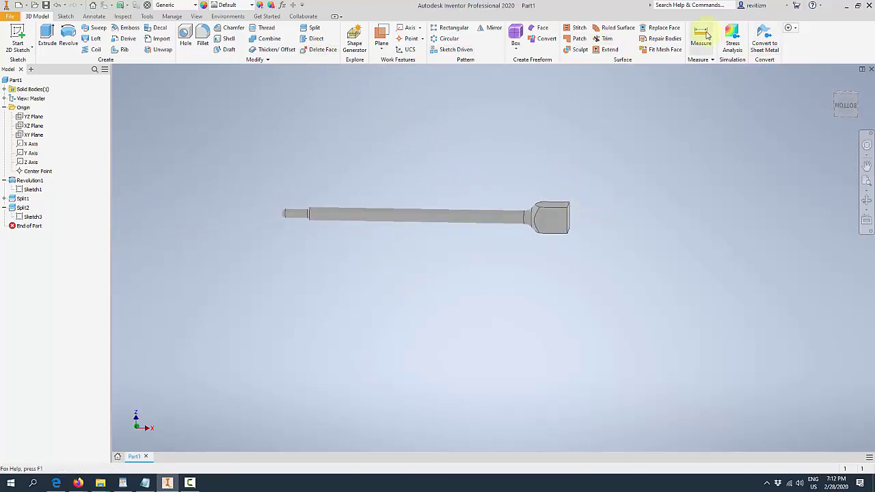
left_click(708, 33)
middle_click_drag(648, 173, 576, 228, "shift")
key("Escape")
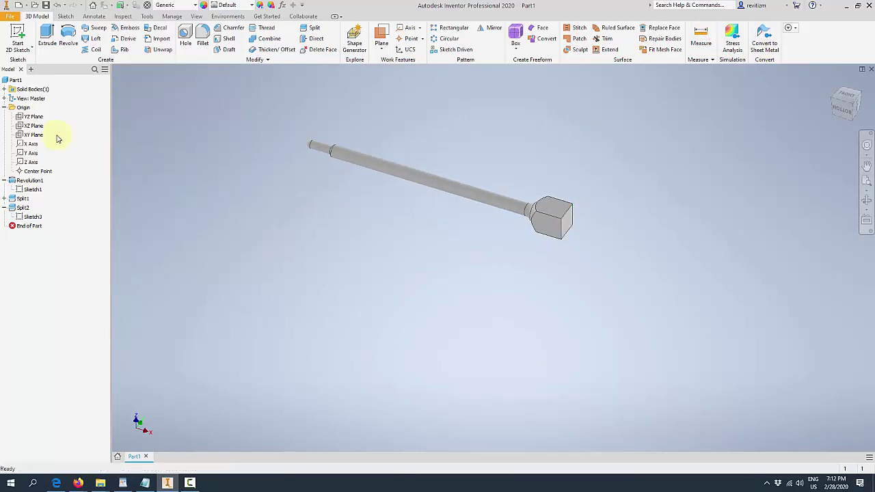
Step: Make Revolution1's profile sketch visible, showing dimensions like 98, 124 and 45° on the part
right_click(30, 180)
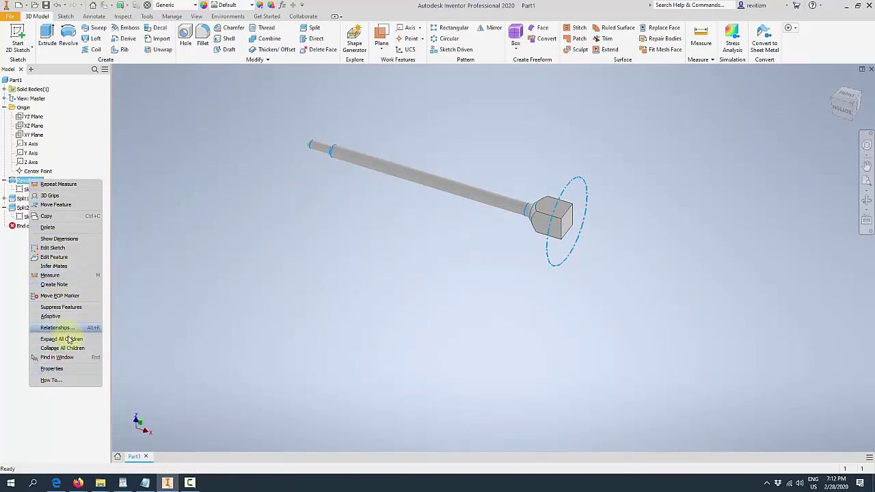
left_click(208, 300)
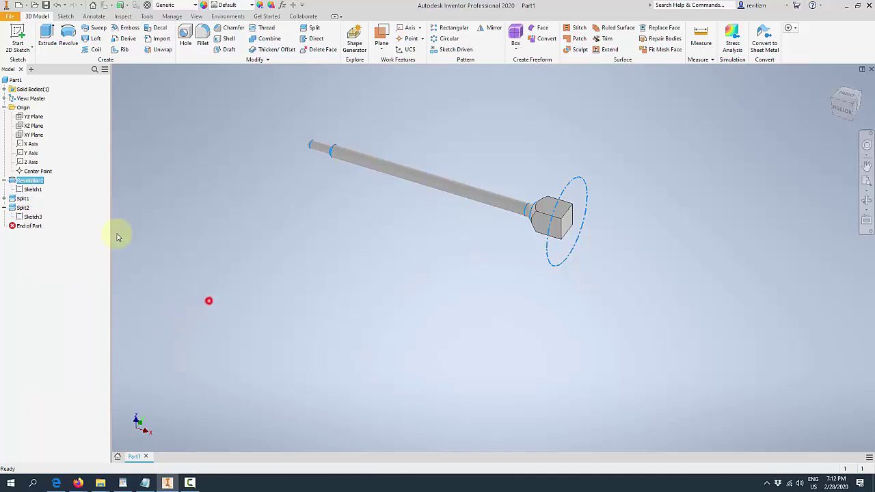
left_click(30, 189)
right_click(30, 189)
left_click(57, 306)
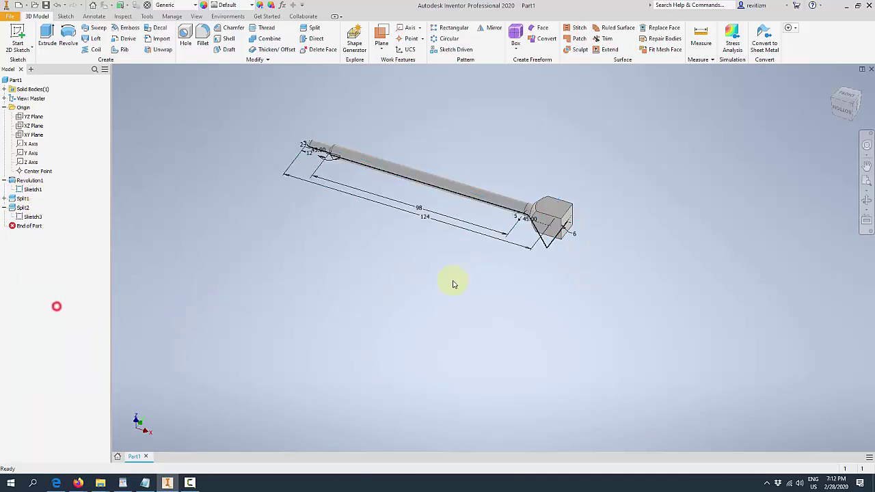
scroll(576, 233, "up", 4)
mouse_move(579, 212)
middle_mouse_down("shift")
mouse_move(638, 199)
mouse_move(596, 244)
middle_mouse_up("shift")
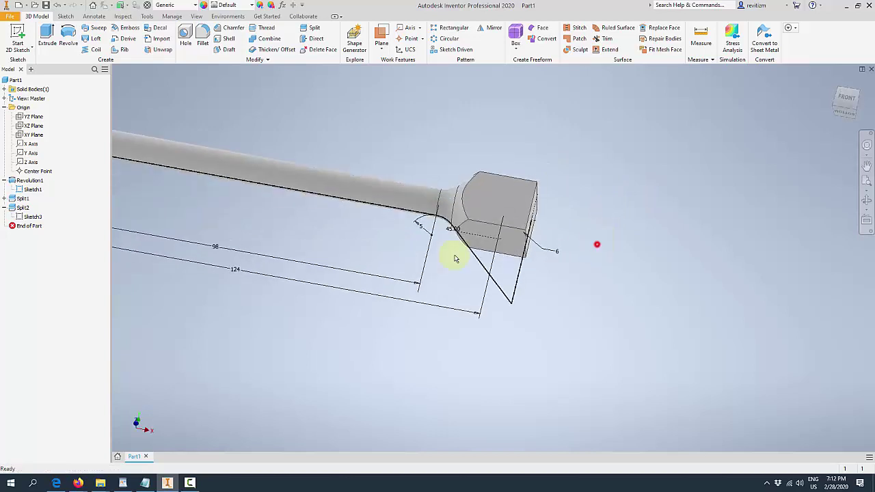
Step: In Sketch3, add a 14 mm dimension between the slot's end line and the head's end face
double_click(22, 216)
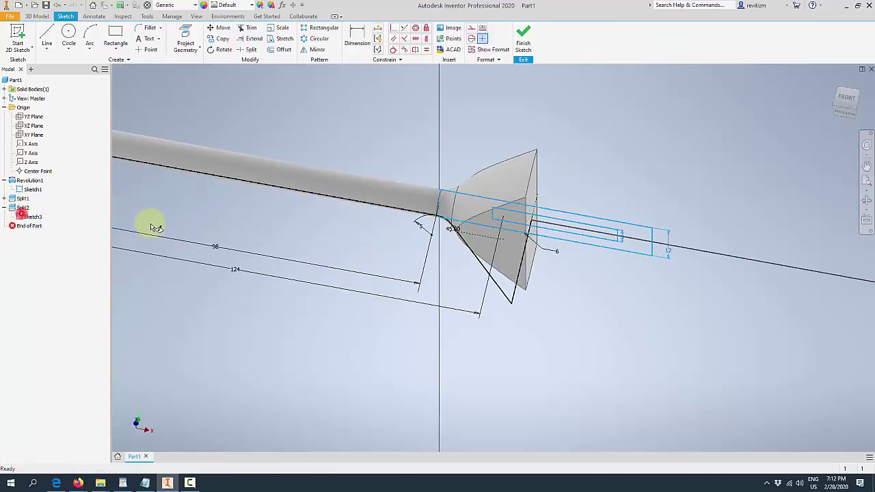
key("d")
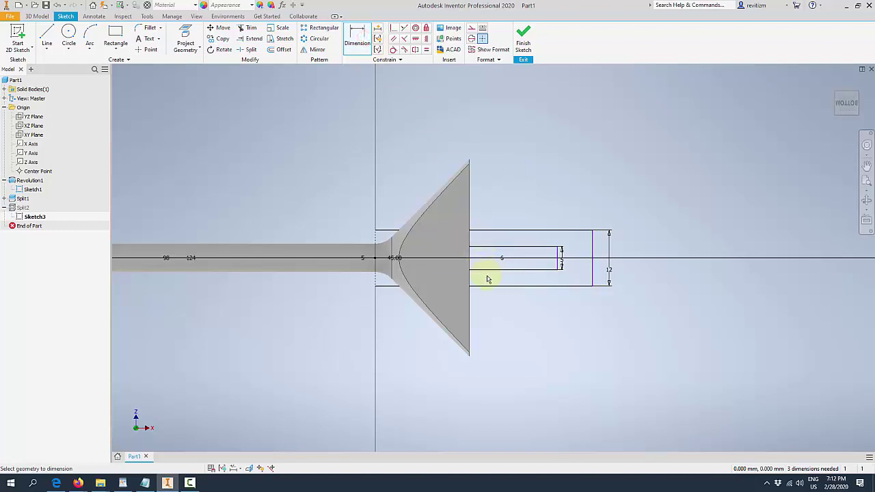
key("F7")
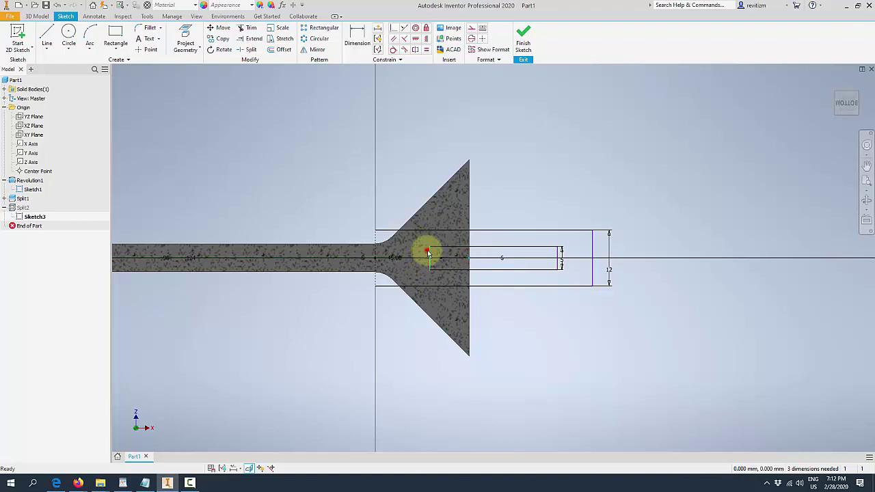
left_click(354, 29)
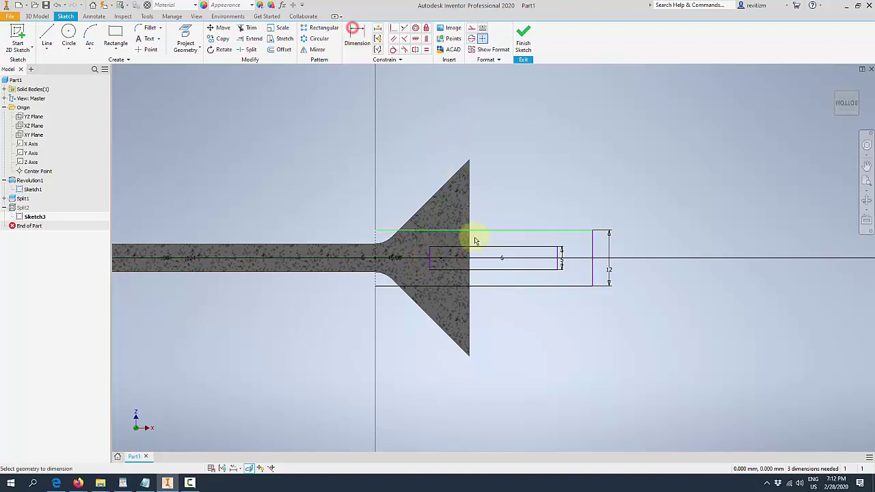
left_click(470, 260)
left_click(429, 255)
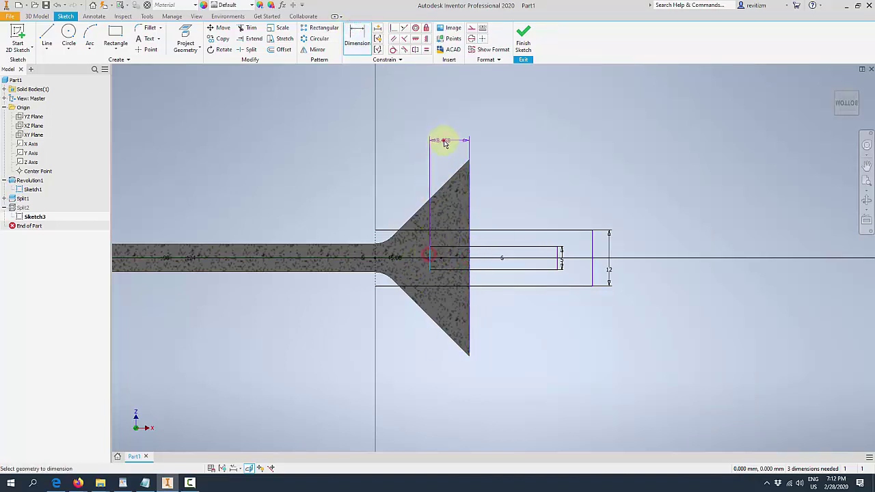
left_click(444, 140)
key("Return")
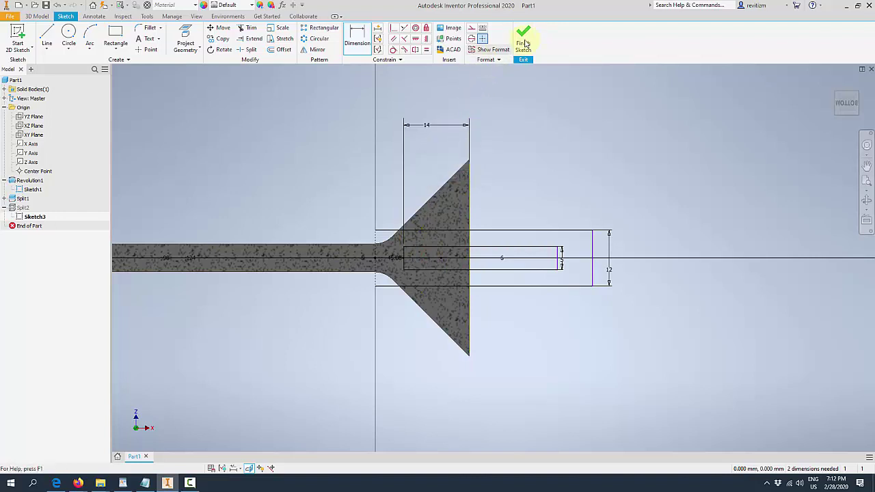
left_click(523, 37)
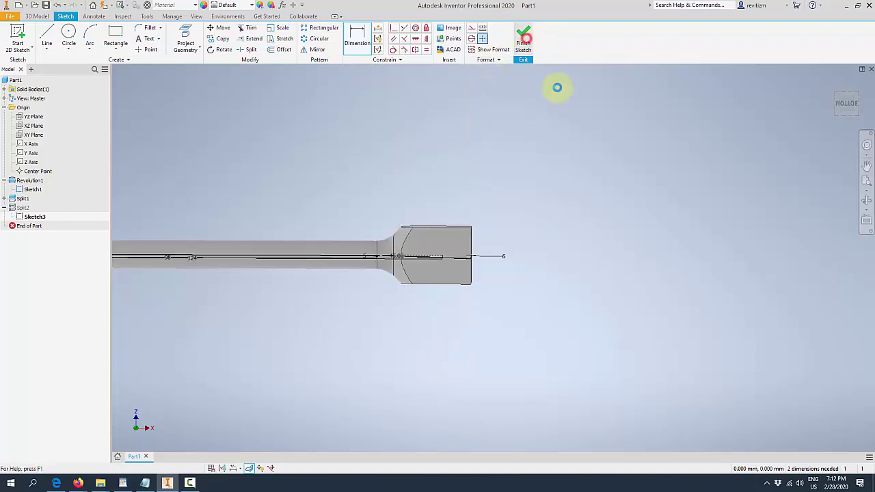
Step: Make the slot sketch visible on the model
right_click(33, 216)
left_click(363, 267)
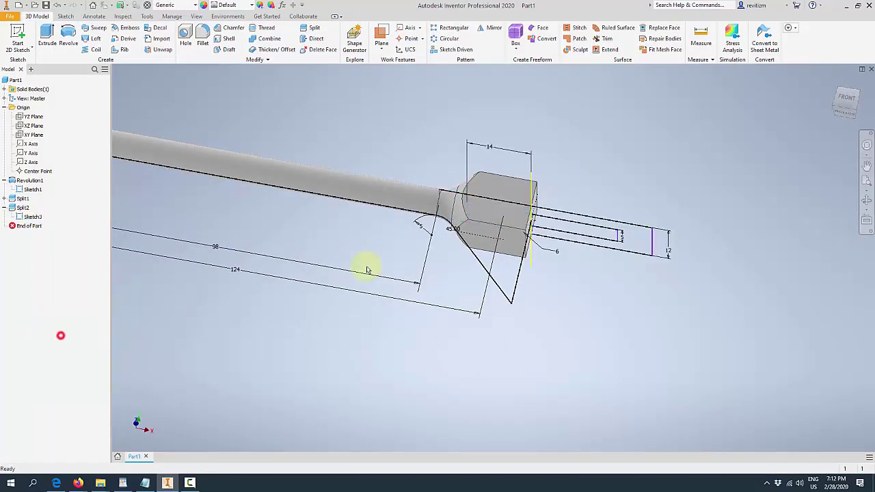
mouse_move(363, 268)
middle_mouse_down("shift")
mouse_move(469, 253)
mouse_move(322, 64)
middle_mouse_up("shift")
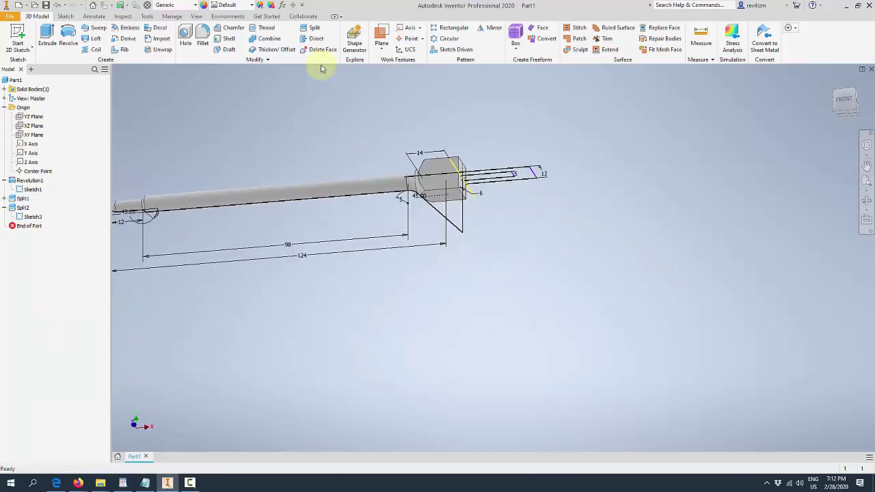
Step: Create Split3 using the slot sketch with Trim Solid, removing the slot side from the head
left_click(314, 29)
scroll(519, 179, "down", 2)
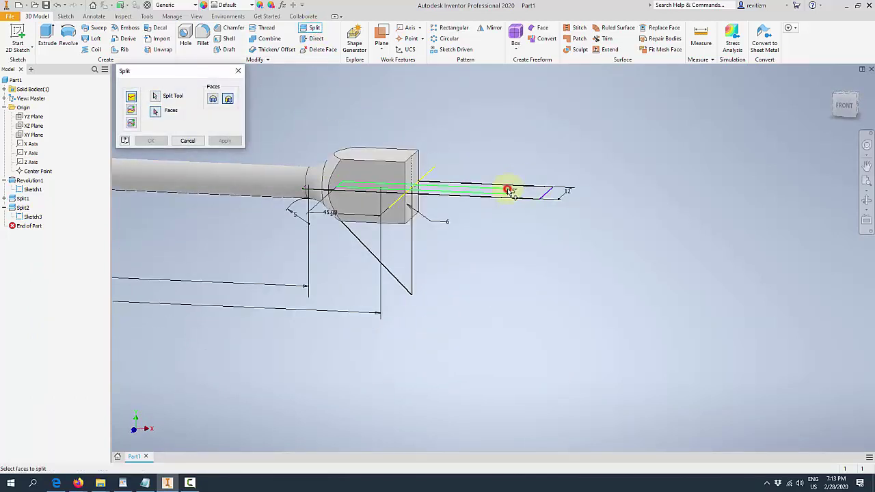
left_click(508, 190)
middle_click_drag(508, 189, 527, 196, "shift")
left_click(131, 110)
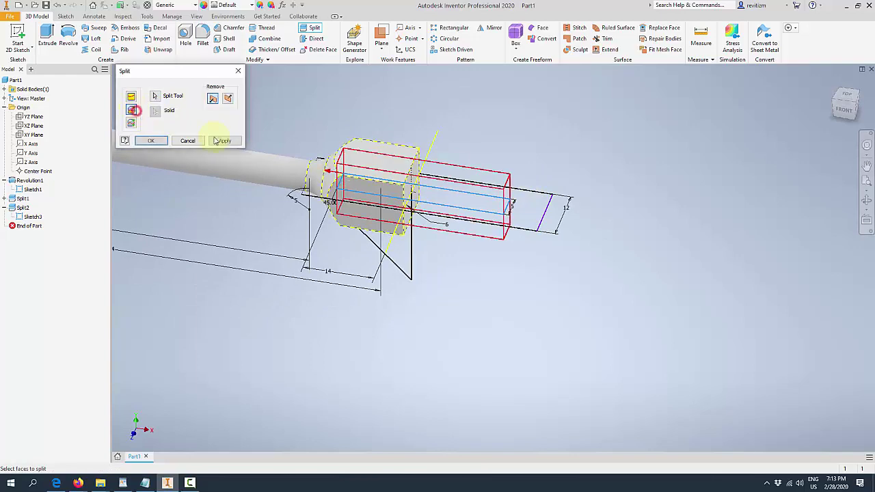
middle_click_drag(224, 137, 190, 131, "shift")
left_click(228, 98)
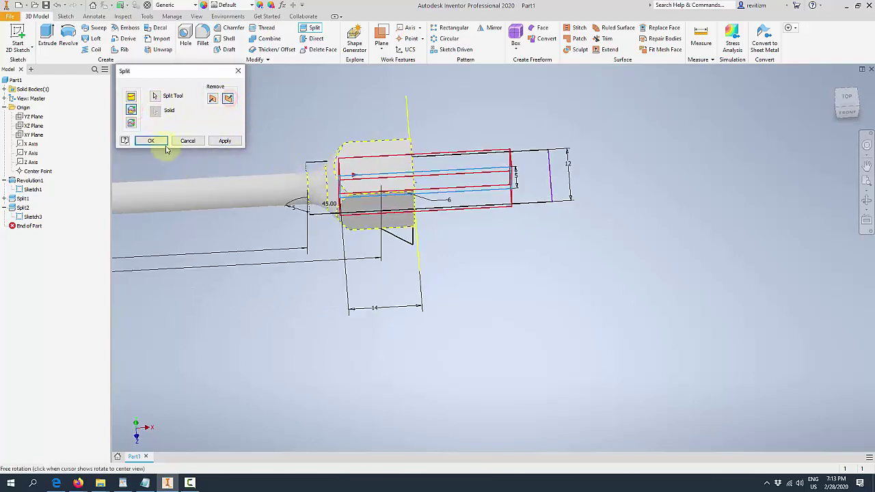
left_click(152, 140)
mouse_move(335, 149)
middle_mouse_down("shift")
mouse_move(410, 197)
mouse_move(474, 201)
mouse_move(488, 221)
mouse_move(483, 215)
middle_mouse_up("shift")
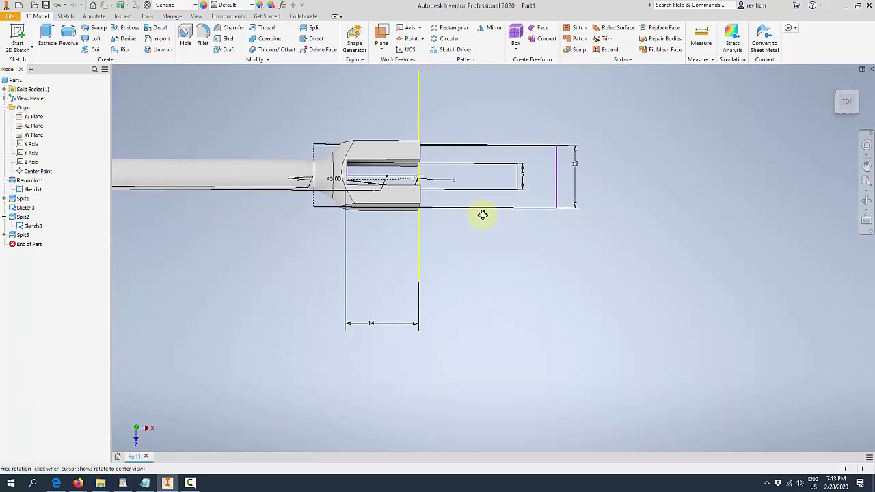
mouse_move(482, 215)
left_mouse_down()
mouse_move(474, 223)
mouse_move(478, 152)
mouse_move(483, 172)
mouse_move(475, 119)
mouse_move(479, 214)
left_mouse_up()
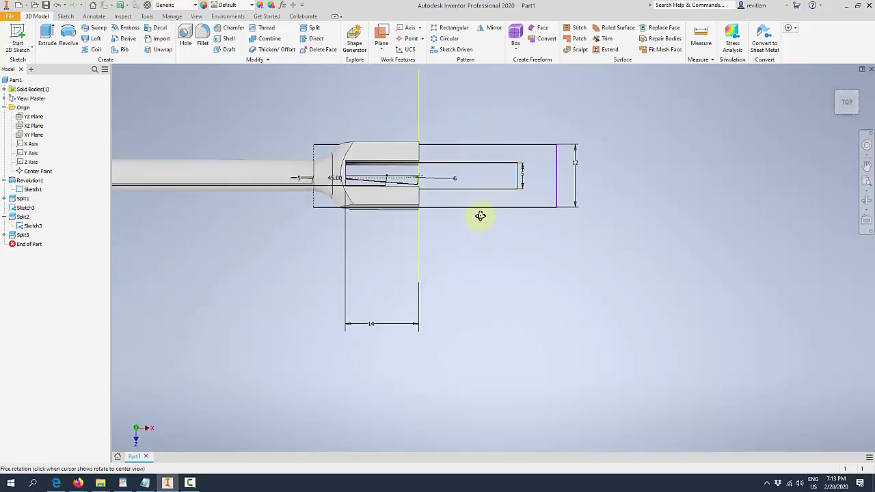
Step: Reopen the slot sketch under Split3 and change the 14 mm dimension to 12
key("Escape")
left_click(4, 234)
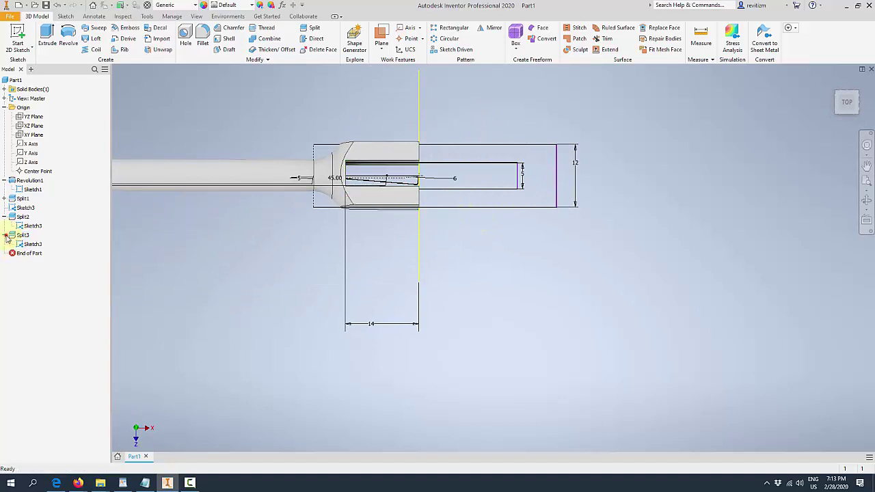
double_click(20, 244)
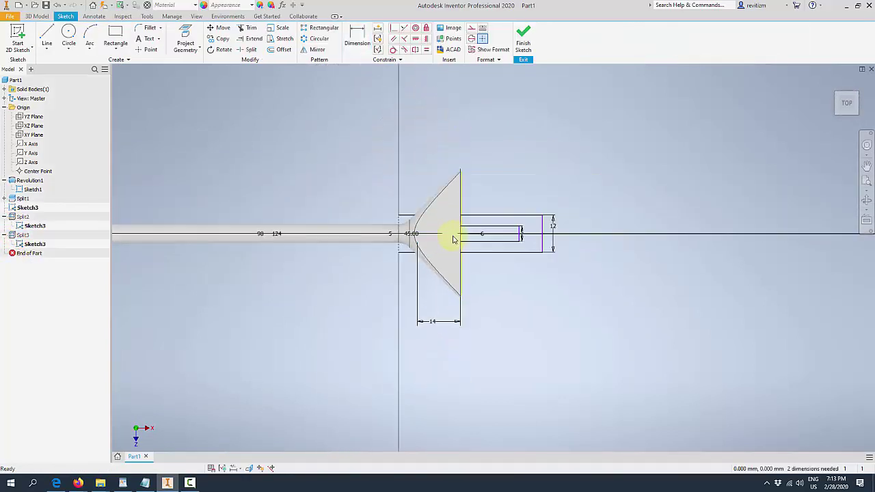
scroll(475, 257, "up", 3)
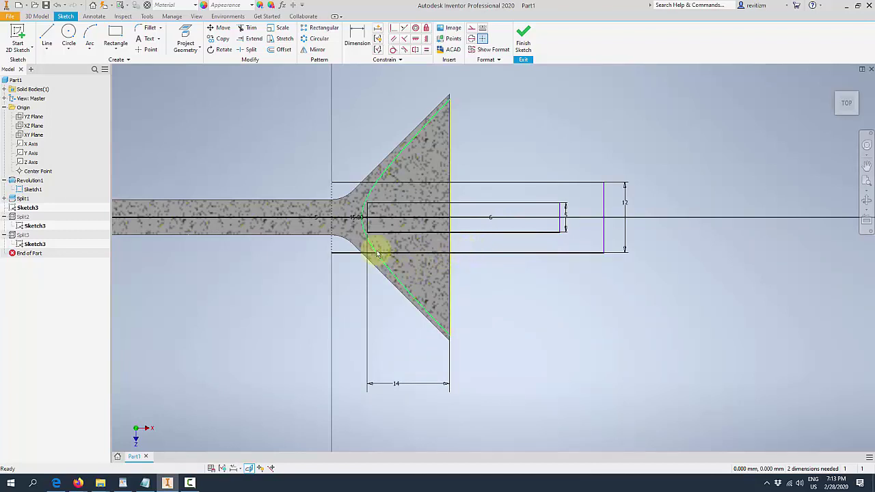
double_click(397, 384)
type("12")
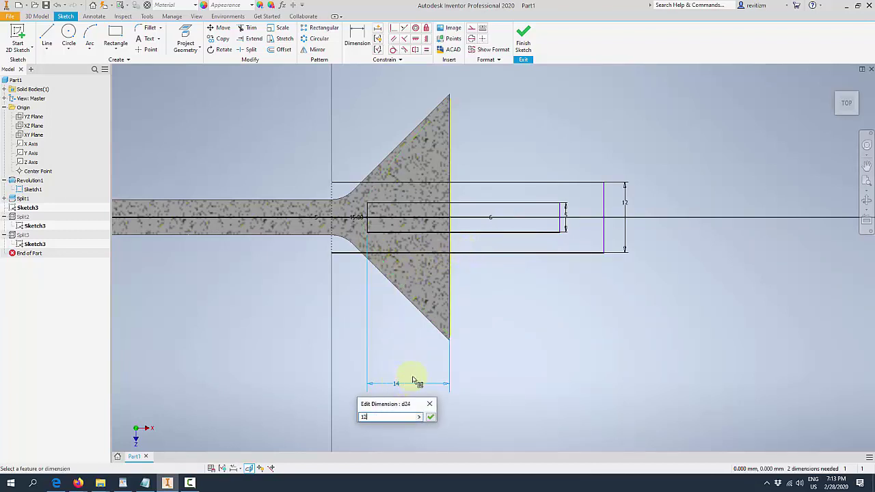
key("Return")
left_click(523, 37)
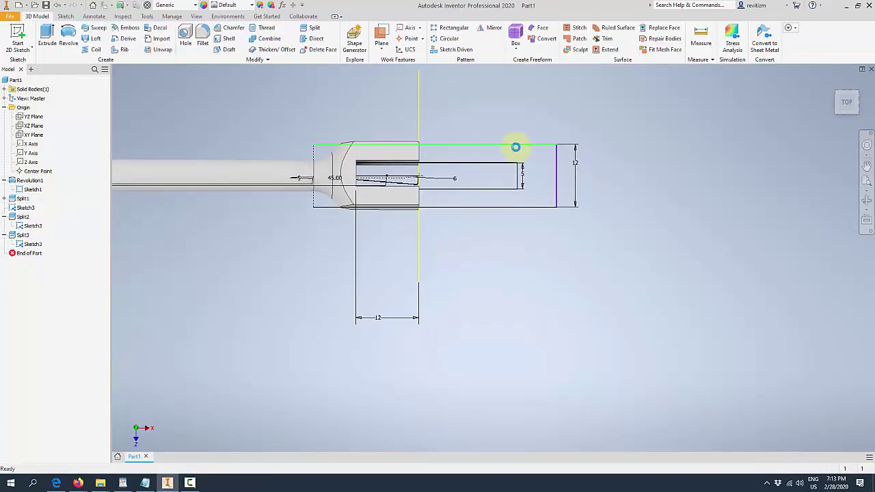
Step: Roll End of Part back above Split3 so the slot cut disappears
mouse_move(514, 147)
middle_mouse_down("shift")
mouse_move(478, 244)
mouse_move(504, 248)
mouse_move(490, 243)
mouse_move(492, 157)
mouse_move(408, 162)
mouse_move(290, 187)
middle_mouse_up("shift")
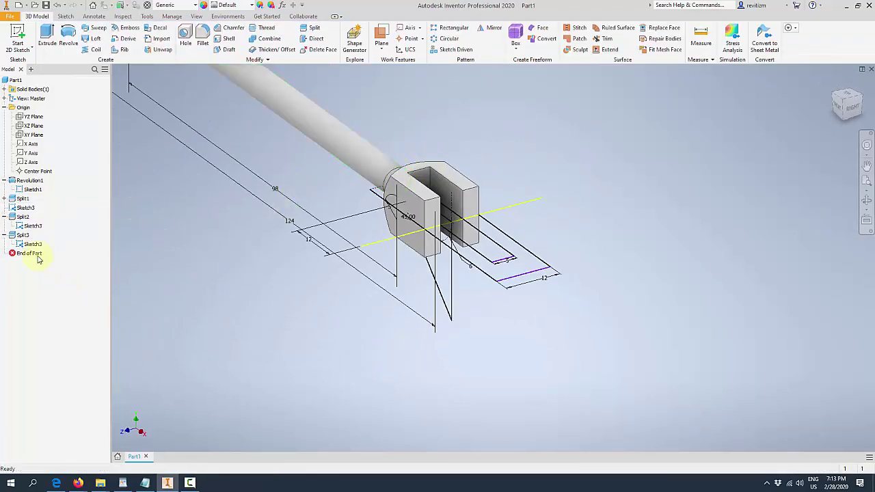
left_click(63, 274)
left_click_drag(28, 253, 27, 230)
left_click(241, 293)
Step: Round the head's top and lower edges with a 6 mm fillet
key("f")
left_click(447, 192)
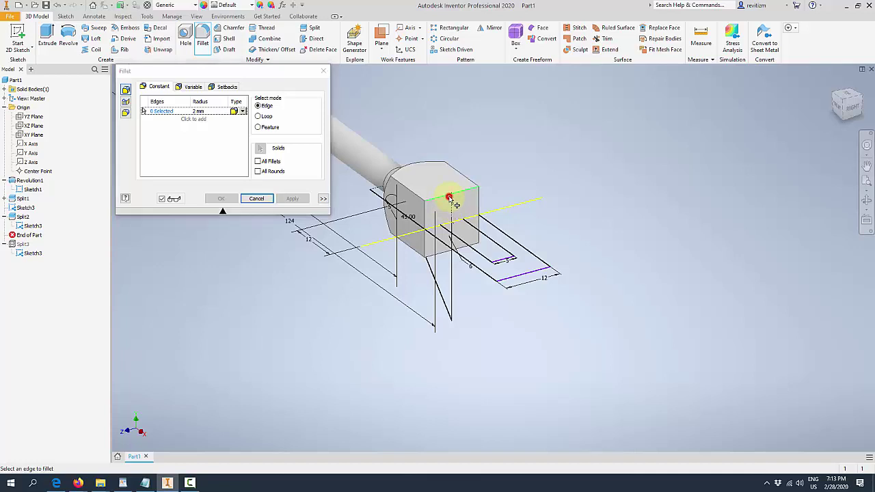
left_click(465, 252)
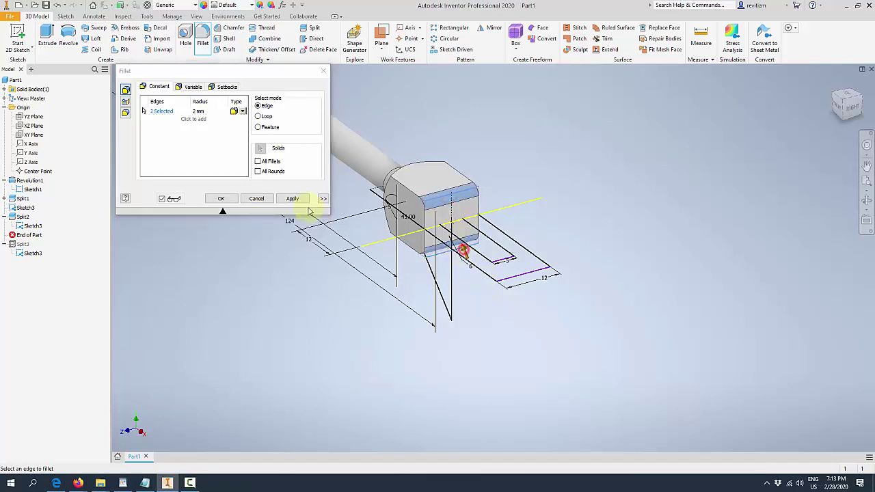
left_click(199, 111)
type("6")
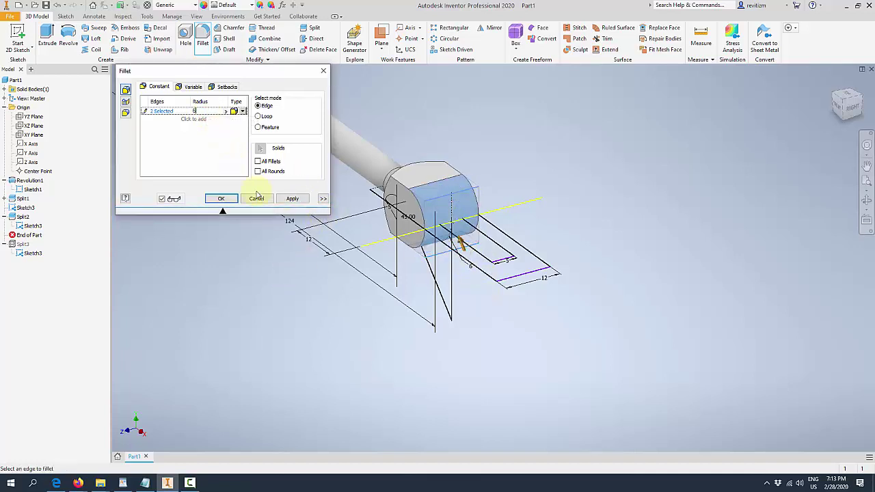
middle_click_drag(400, 293, 473, 280, "shift")
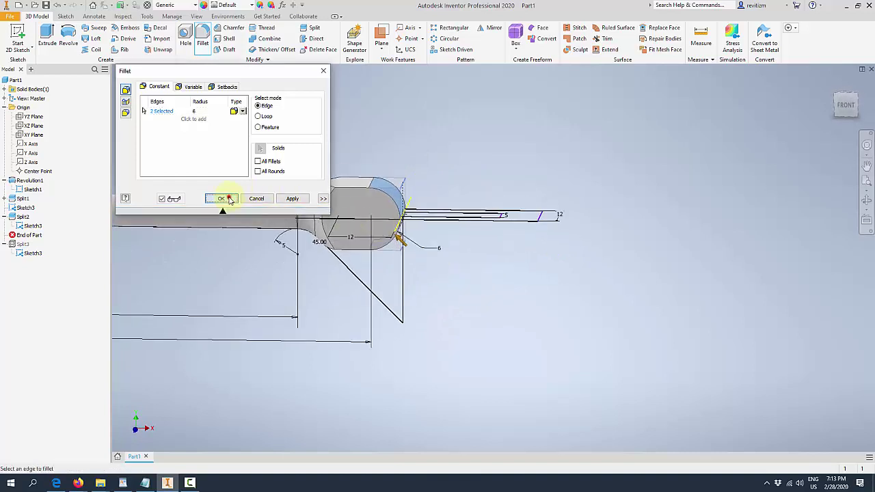
left_click(221, 198)
middle_click_drag(453, 225, 394, 236, "shift")
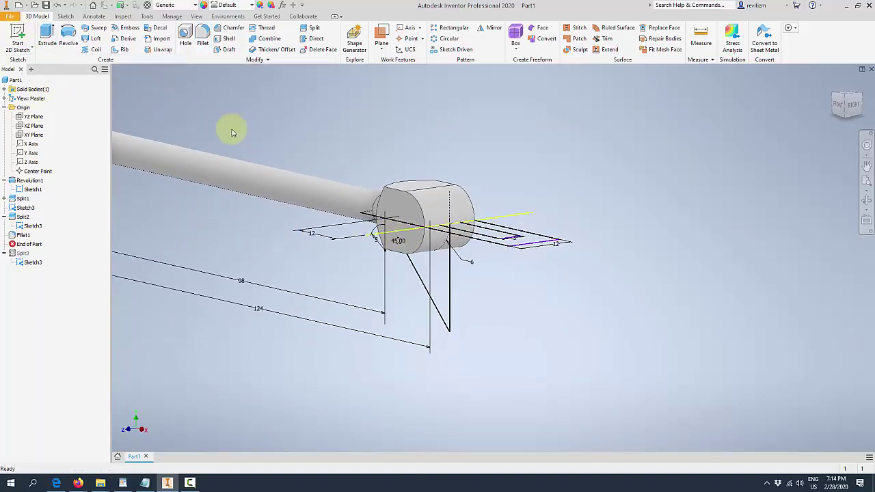
Step: Start a hole positioned at the centre of the head face
left_click(185, 36)
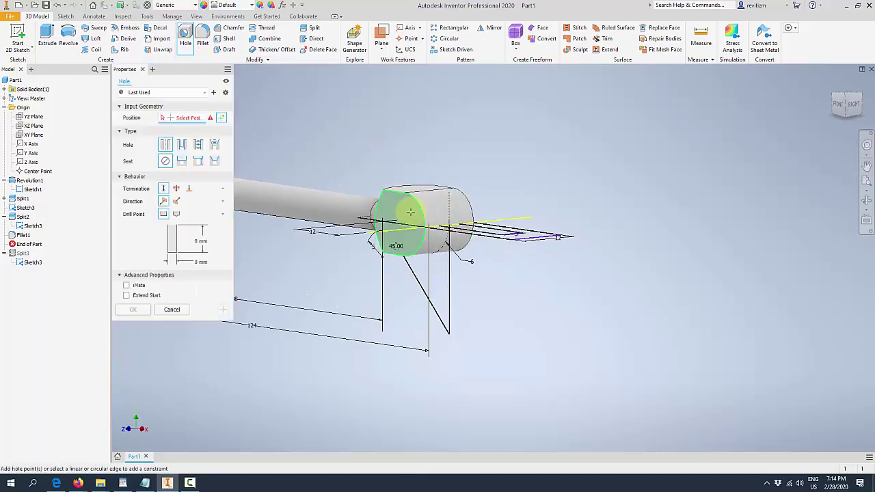
left_click(189, 93)
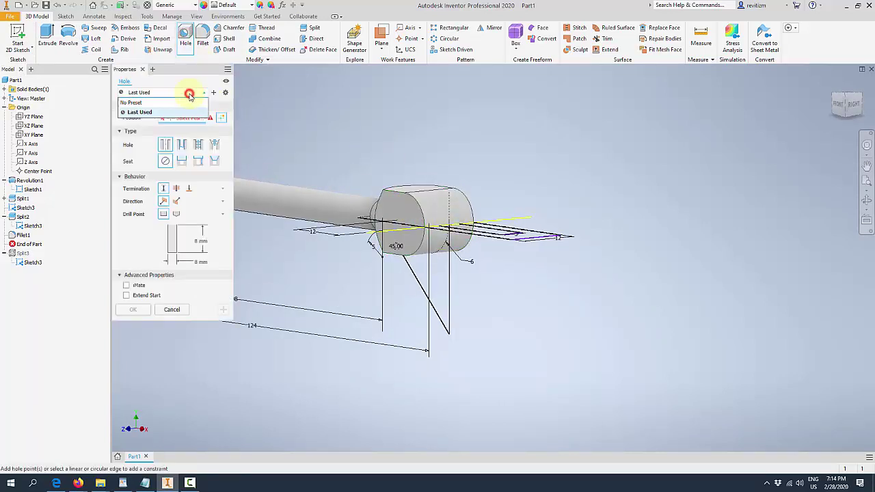
left_click(410, 207)
left_click(401, 216)
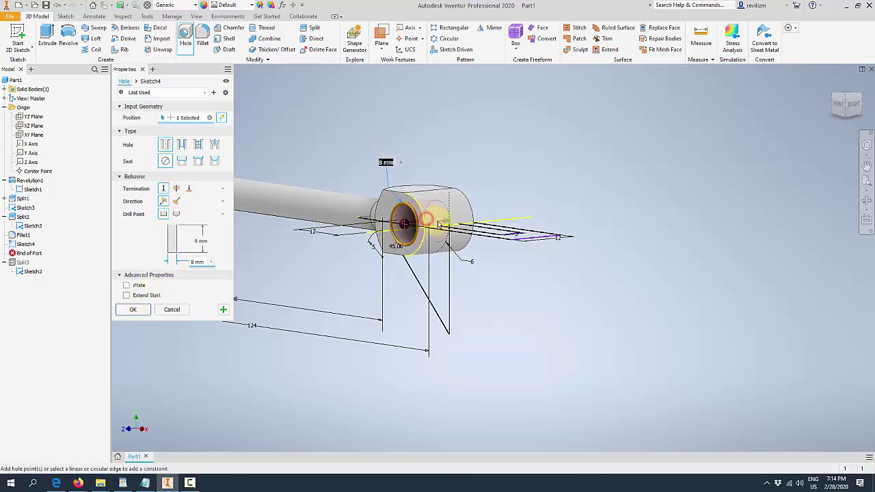
mouse_move(540, 211)
middle_mouse_down("shift")
mouse_move(602, 205)
mouse_move(541, 212)
middle_mouse_up("shift")
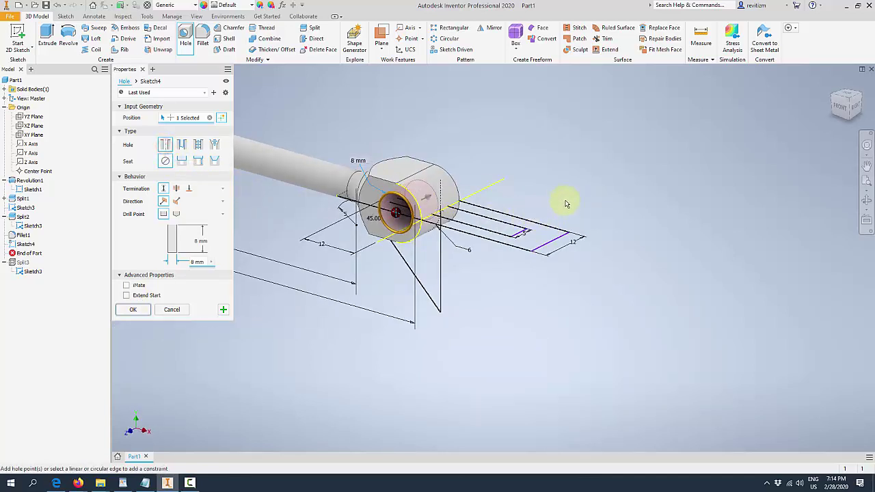
middle_click_drag(562, 201, 478, 212, "shift")
type("6")
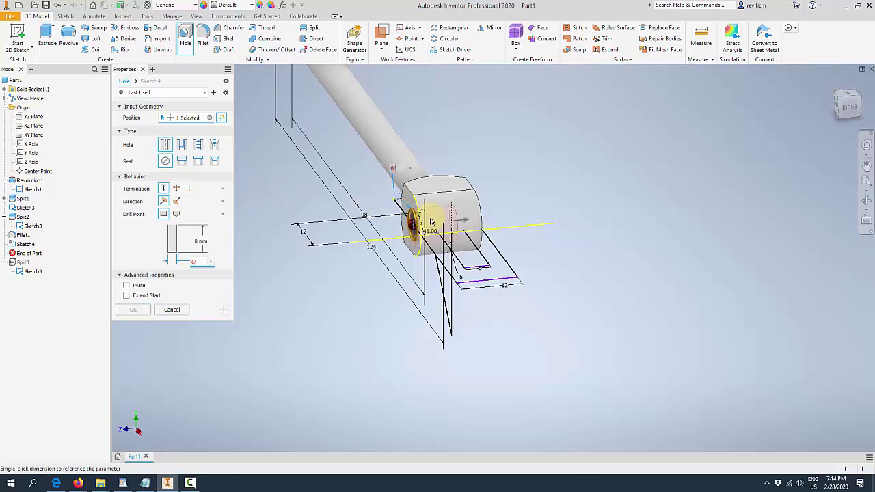
Step: Set the hole diameter to 6.5 mm with Through All termination and create it
type("/5")
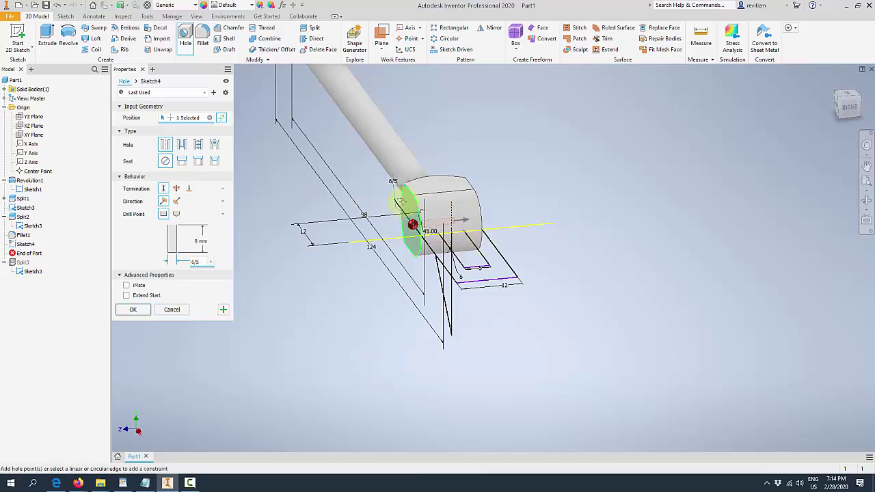
scroll(400, 202, "down", 2)
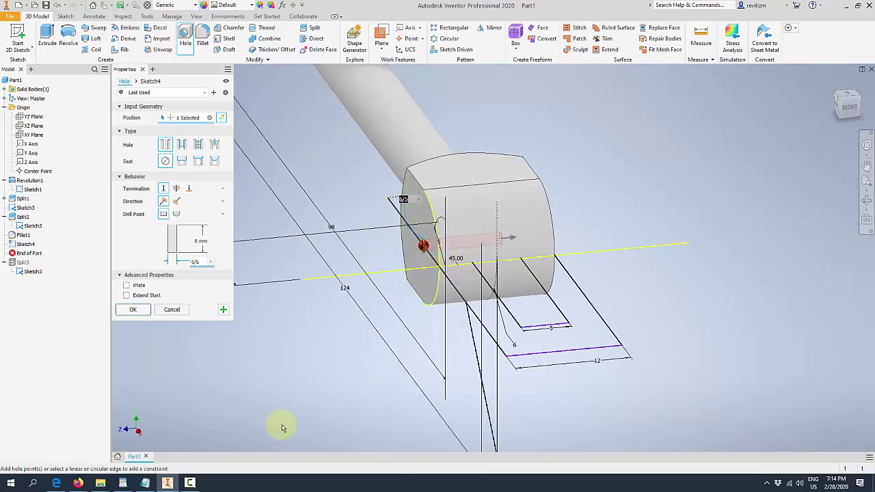
left_click(404, 201)
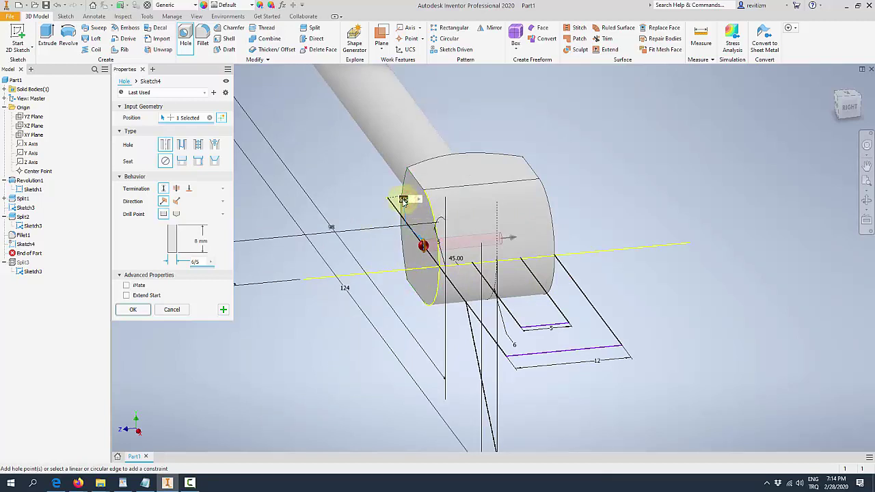
type("5")
key("Return")
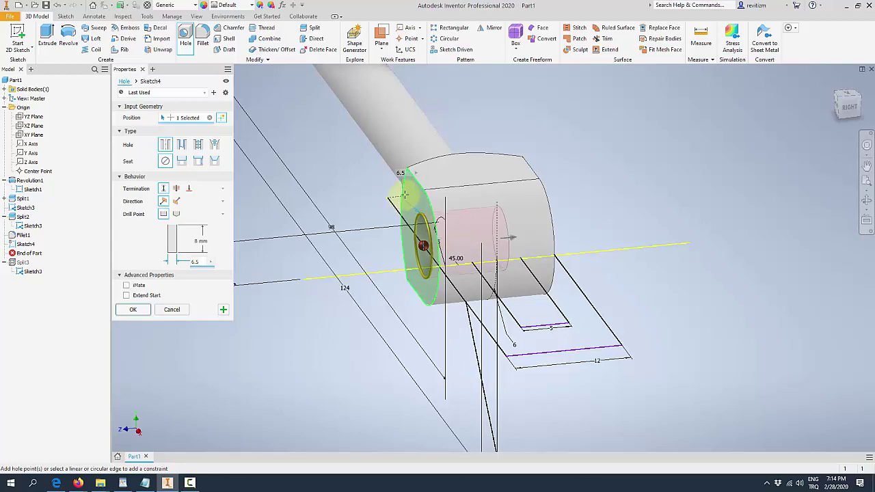
left_click(181, 188)
mouse_move(478, 205)
middle_mouse_down("shift")
mouse_move(617, 193)
mouse_move(201, 295)
middle_mouse_up("shift")
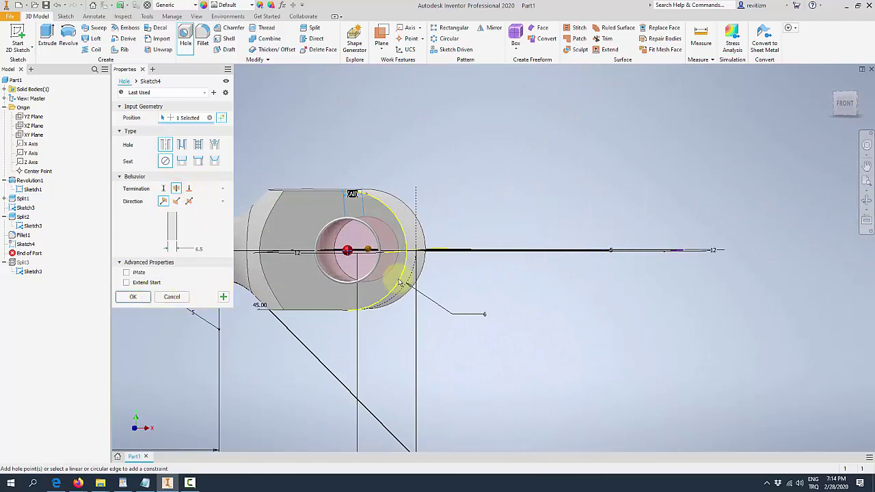
middle_click_drag(400, 274, 250, 285, "shift")
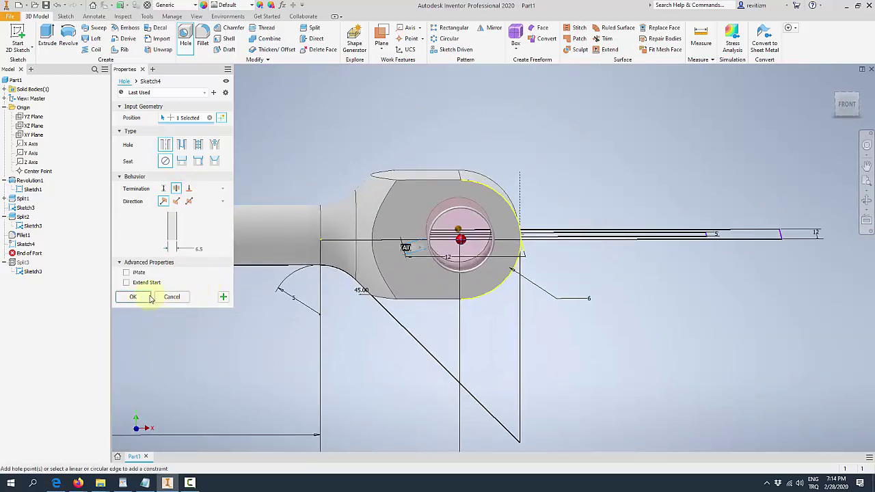
left_click(132, 297)
middle_click_drag(452, 233, 468, 218, "shift")
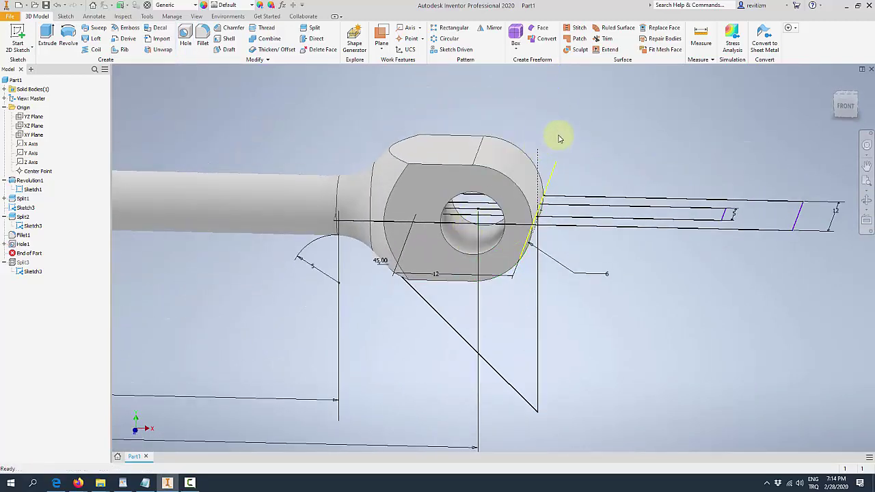
Step: Roll End of Part forward past Split3 so the slot returns
middle_click_drag(556, 133, 556, 146, "shift")
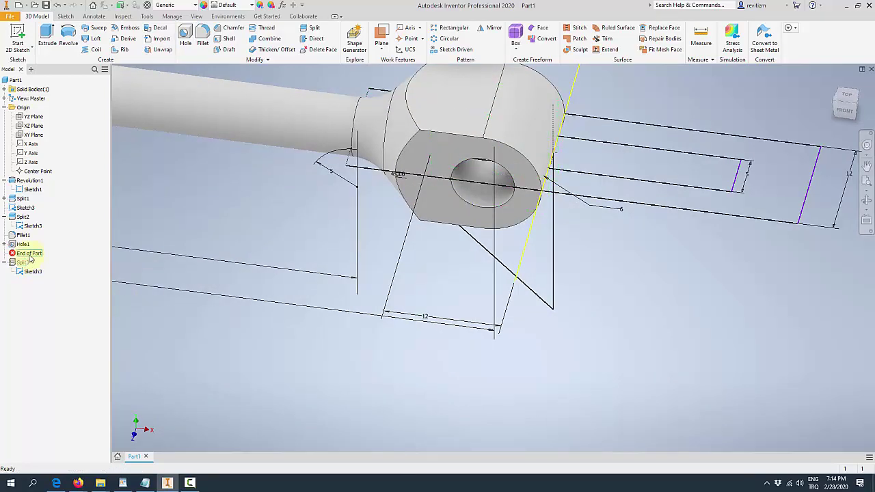
left_click_drag(27, 253, 34, 271)
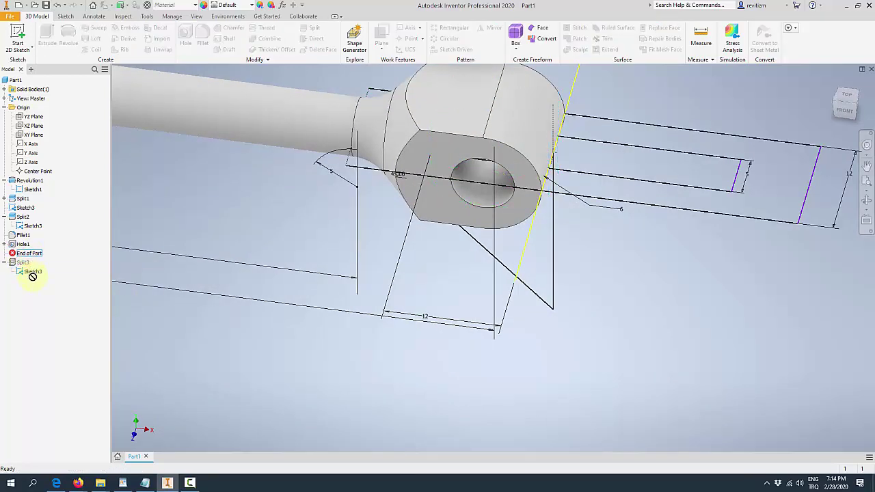
mouse_move(469, 229)
middle_mouse_down("shift")
mouse_move(606, 185)
mouse_move(615, 166)
middle_mouse_up("shift")
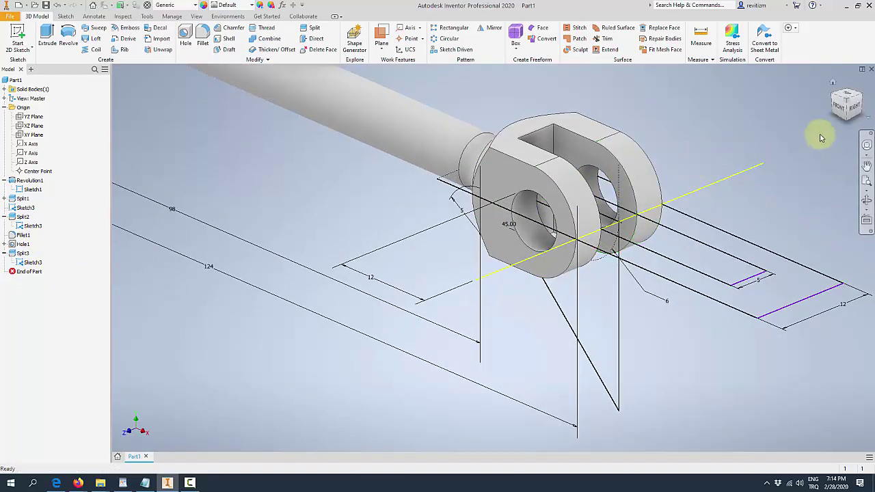
mouse_move(820, 133)
middle_mouse_down("shift")
mouse_move(693, 141)
mouse_move(663, 170)
middle_mouse_up("shift")
Step: Fillet the two inner slot edges with a 1.5 mm radius
key("f")
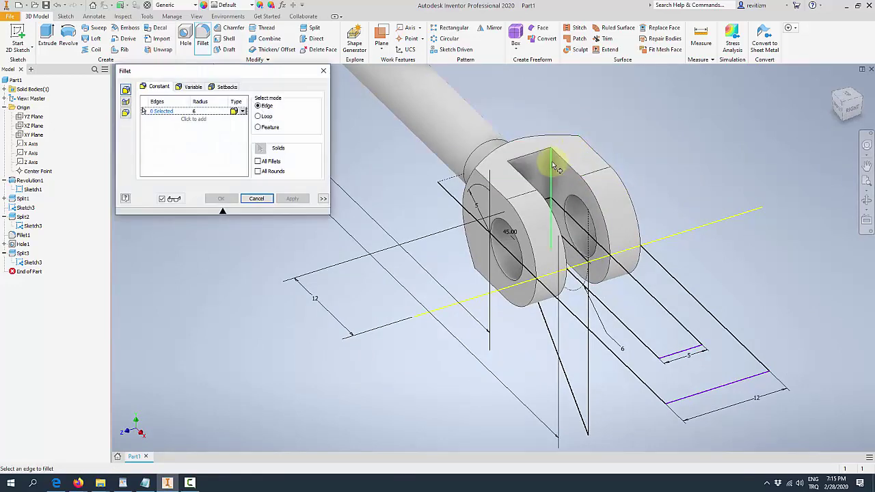
left_click(554, 161)
mouse_move(555, 161)
middle_mouse_down("shift")
mouse_move(610, 155)
mouse_move(566, 263)
middle_mouse_up("shift")
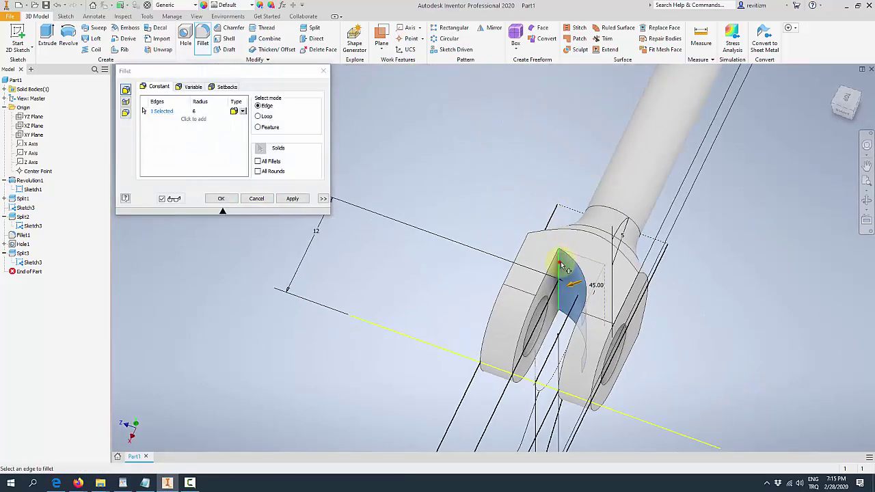
left_click(593, 257)
left_click(203, 111)
type("1.5")
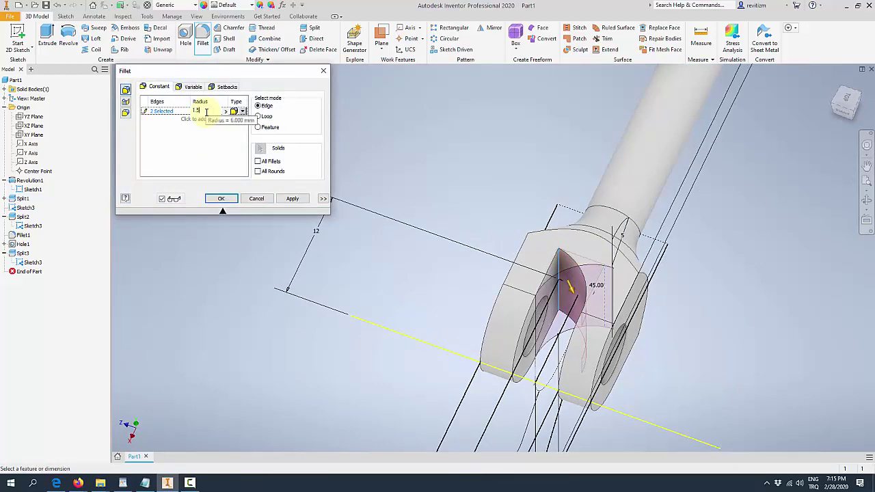
key("Return")
mouse_move(411, 172)
middle_mouse_down("shift")
mouse_move(479, 189)
mouse_move(287, 236)
middle_mouse_up("shift")
left_click(221, 199)
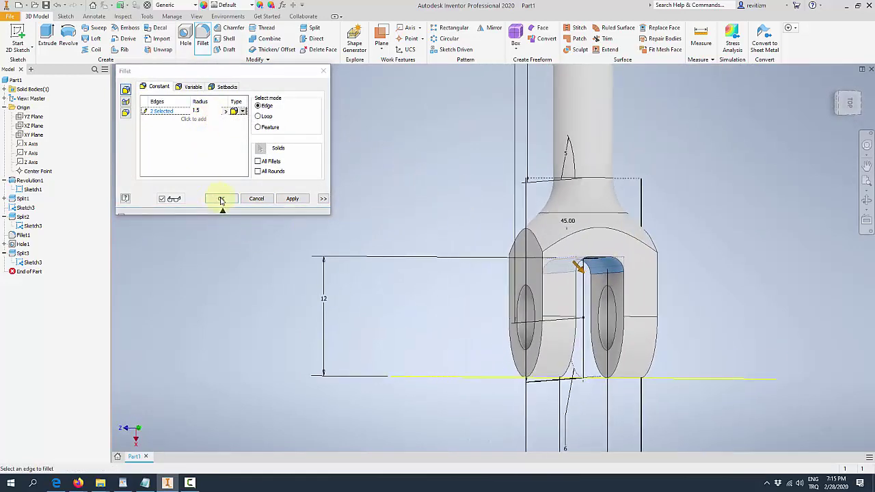
mouse_move(533, 205)
middle_mouse_down("shift")
mouse_move(588, 203)
mouse_move(578, 260)
mouse_move(641, 280)
mouse_move(645, 212)
mouse_move(637, 250)
mouse_move(715, 238)
middle_mouse_up("shift")
scroll(738, 263, "up", 2)
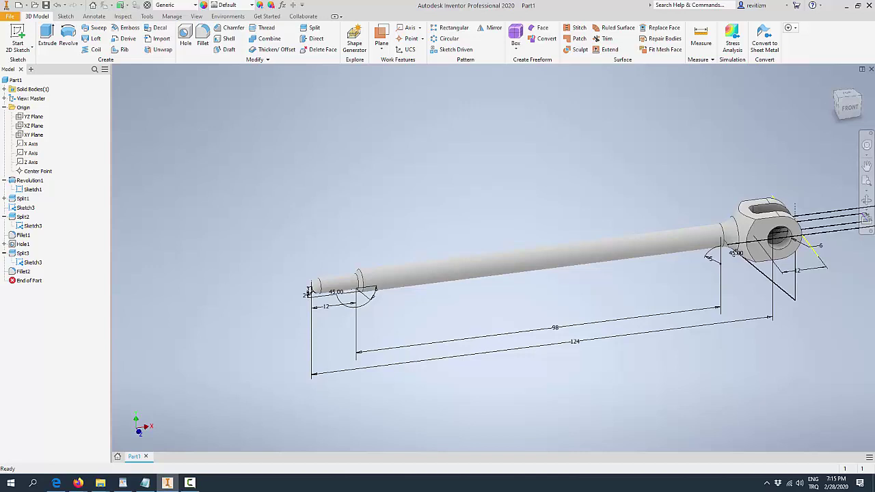
Step: Start a thread on the shaft face and choose the ISO Metric profile thread type
middle_click_drag(404, 226, 410, 200)
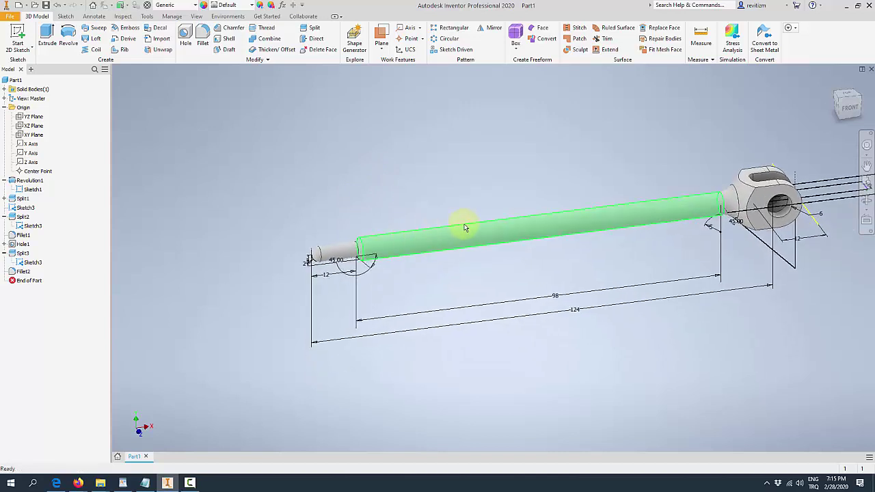
left_click(491, 275)
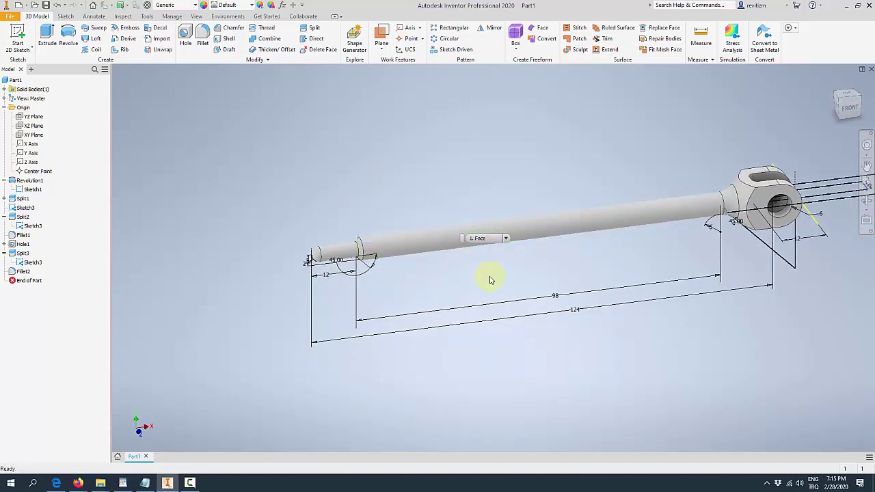
left_click(264, 29)
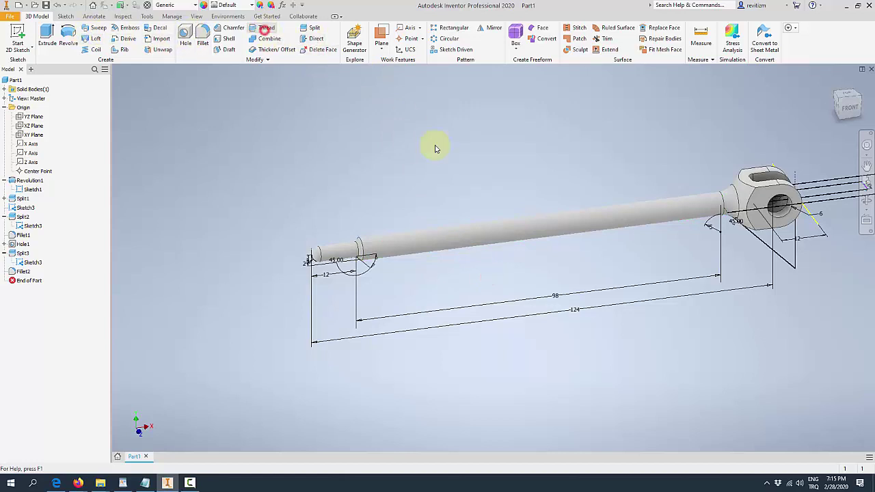
left_click(363, 237)
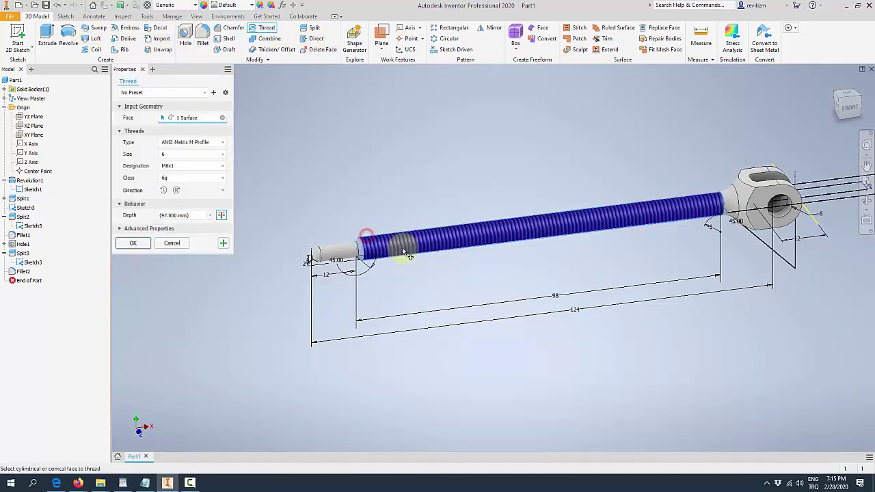
left_click(220, 143)
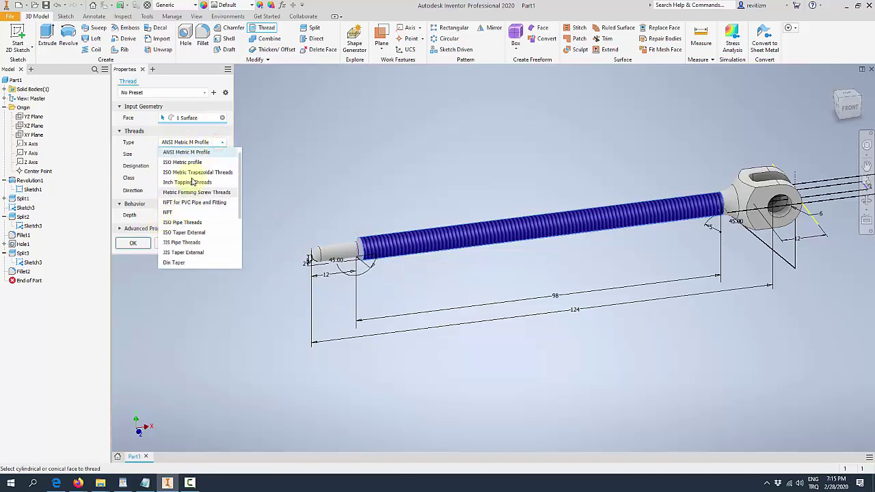
left_click(203, 164)
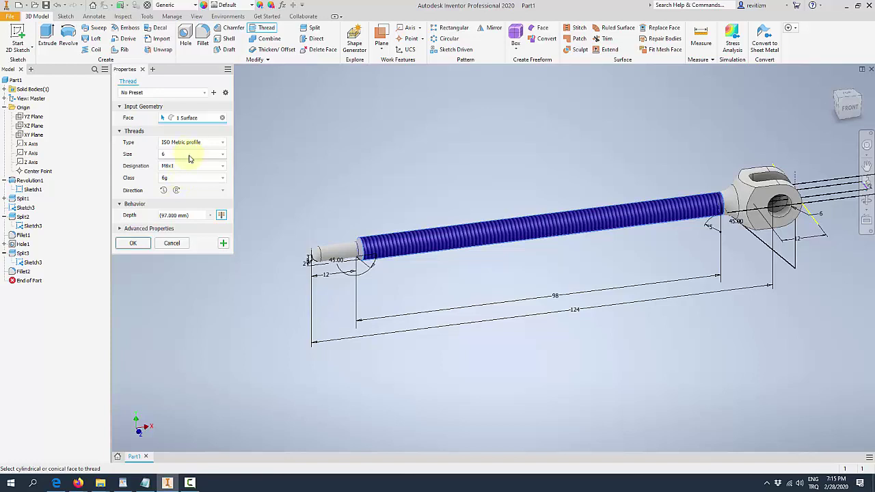
Step: Try several thread depth values and the full-length toggle, then cancel the thread
left_click(194, 214)
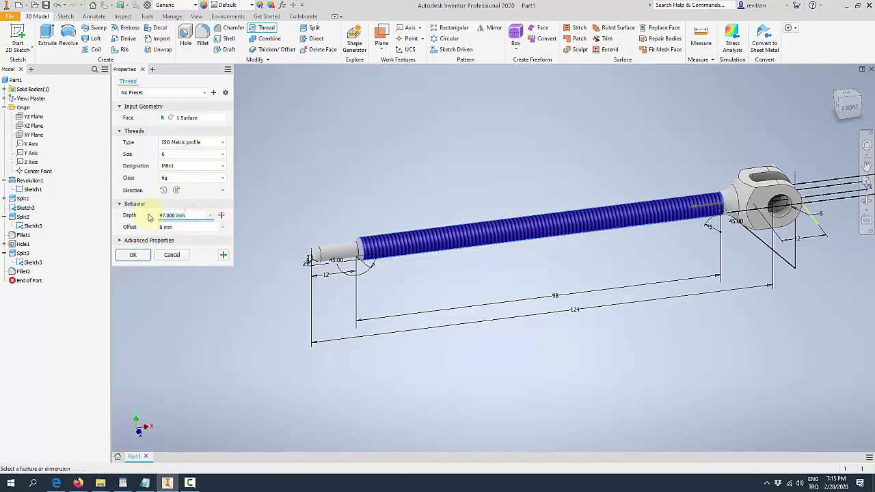
type("3.5")
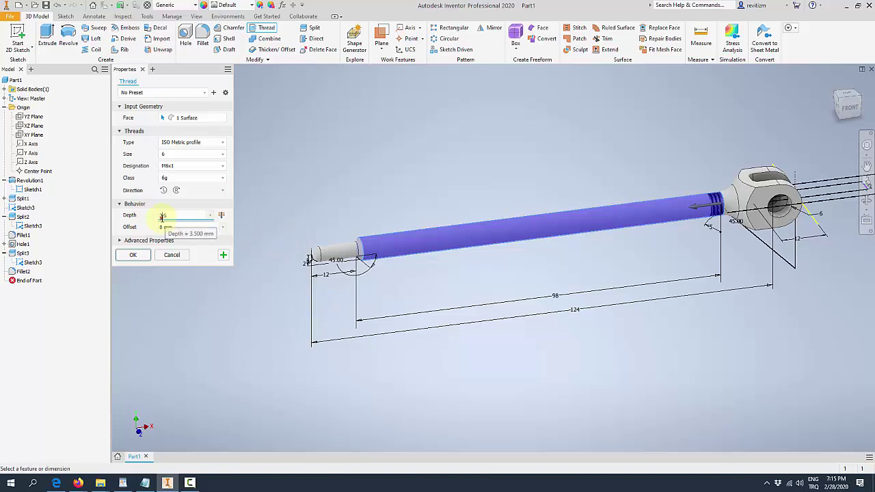
left_click(162, 217)
type("0")
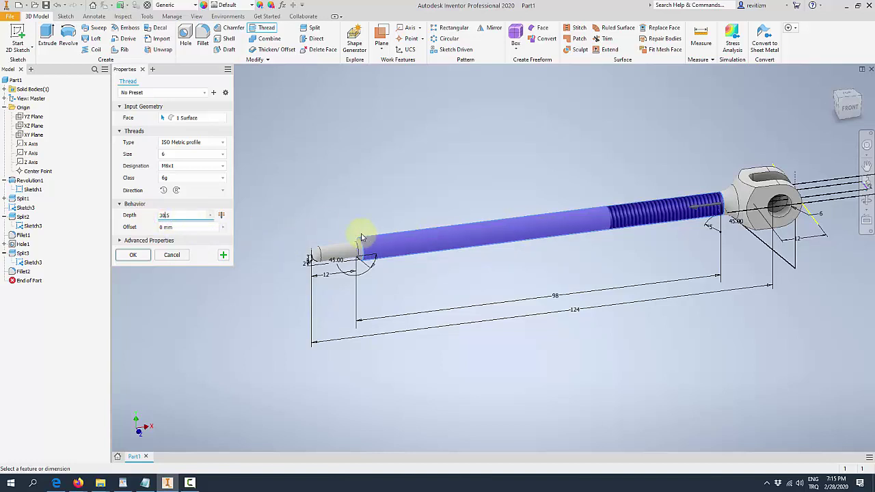
left_click(221, 216)
left_click(221, 217)
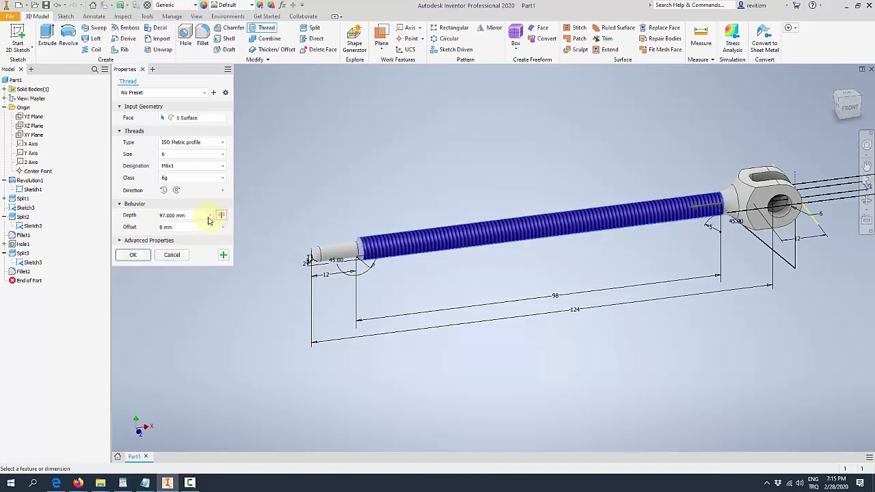
left_click(196, 216)
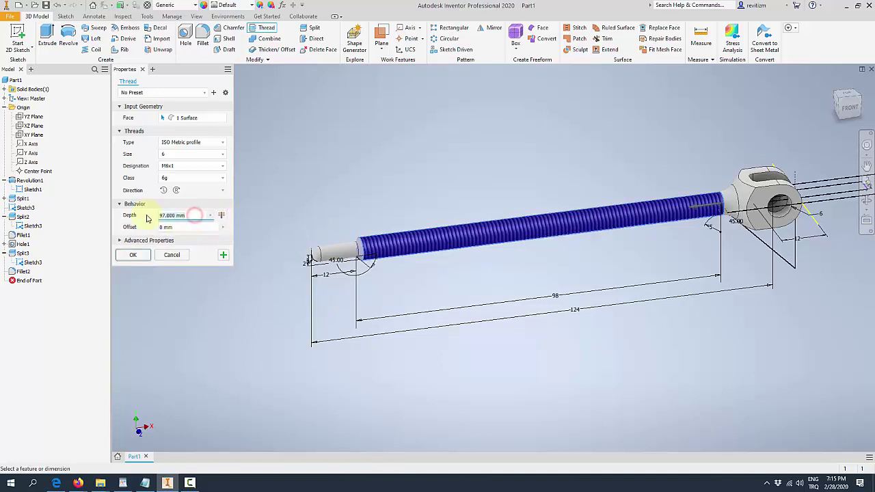
type("3.5")
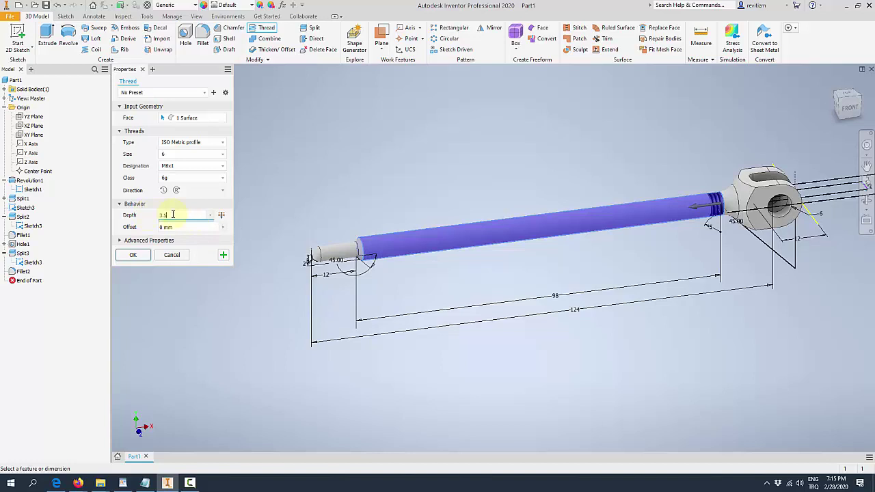
left_click(162, 216)
type("8")
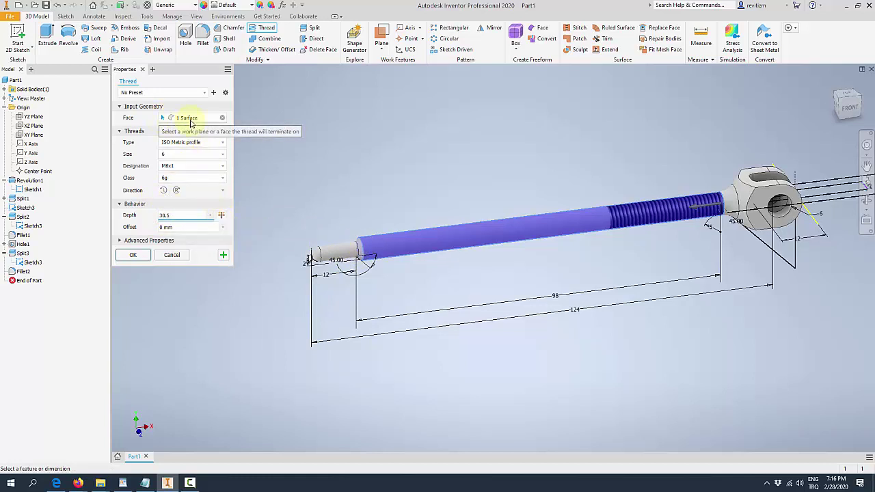
key("Escape")
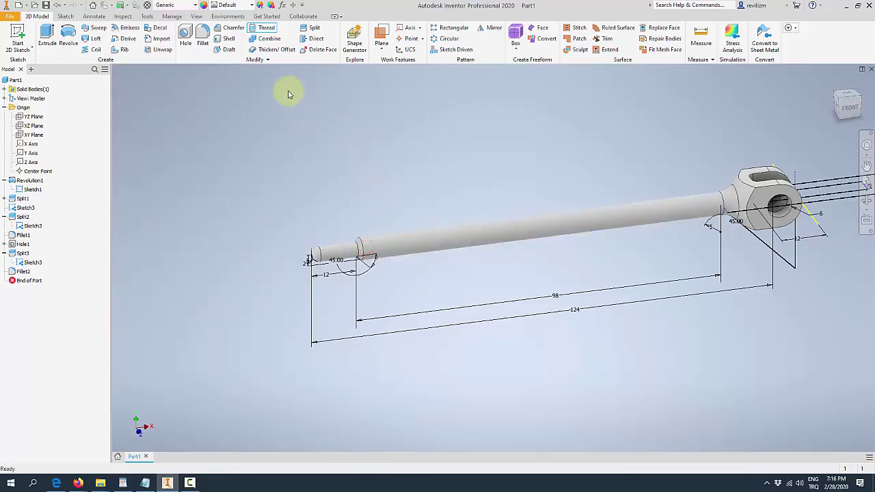
Step: Thread the shaft face near its small end with ANSI Metric M6x1, 38.5 mm deep
left_click(271, 30)
scroll(438, 216, "down", 3)
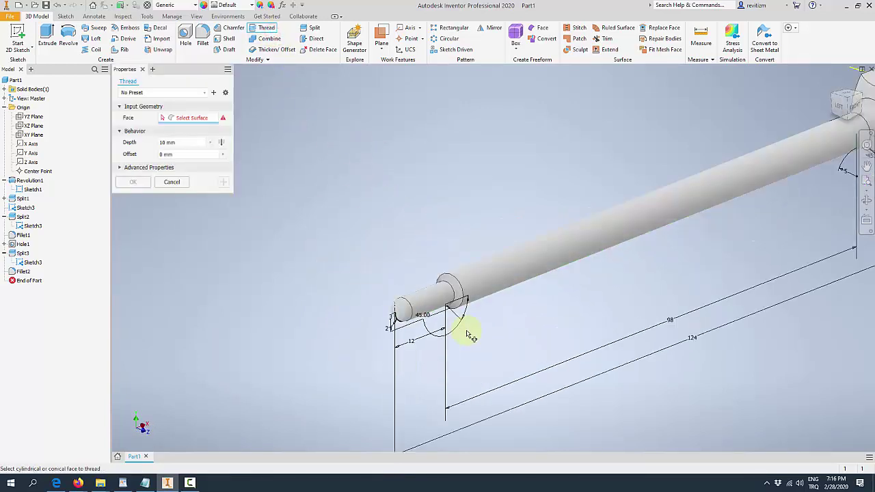
scroll(459, 259, "down", 3)
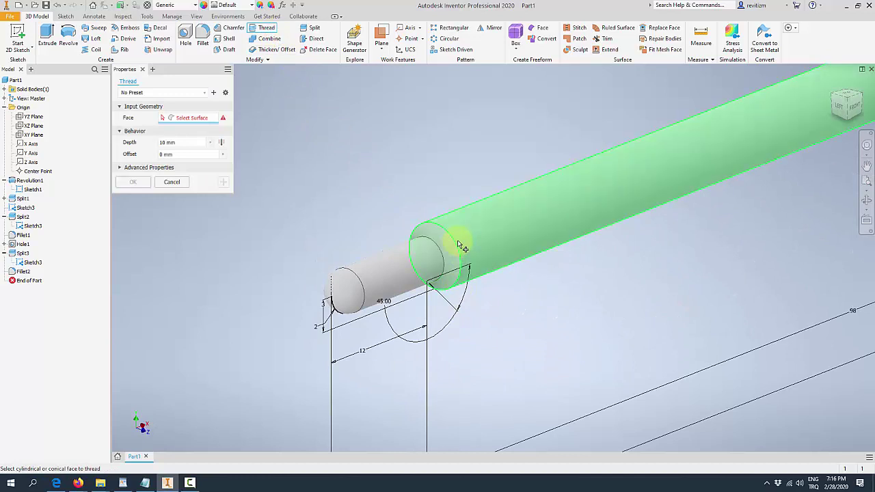
left_click(458, 242)
scroll(426, 254, "up", 3)
scroll(426, 254, "up", 2)
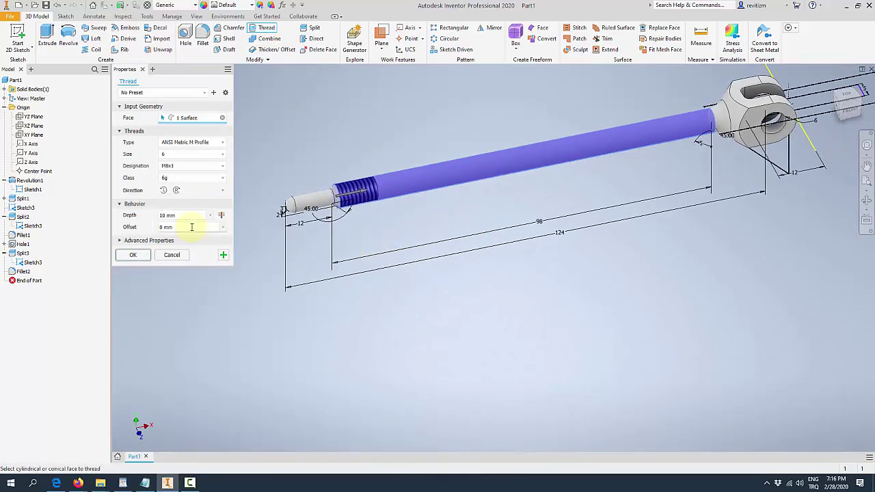
left_click(185, 218)
type("3.5")
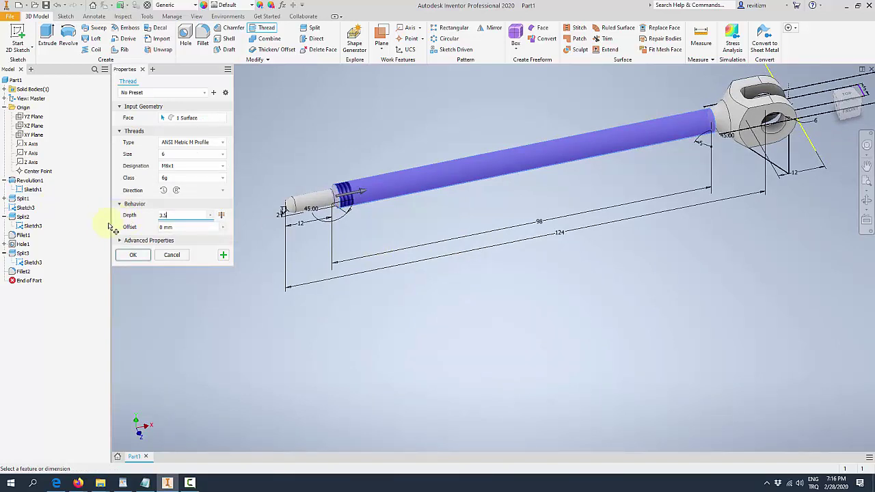
key("BackSpace")
key("BackSpace")
type("8.5")
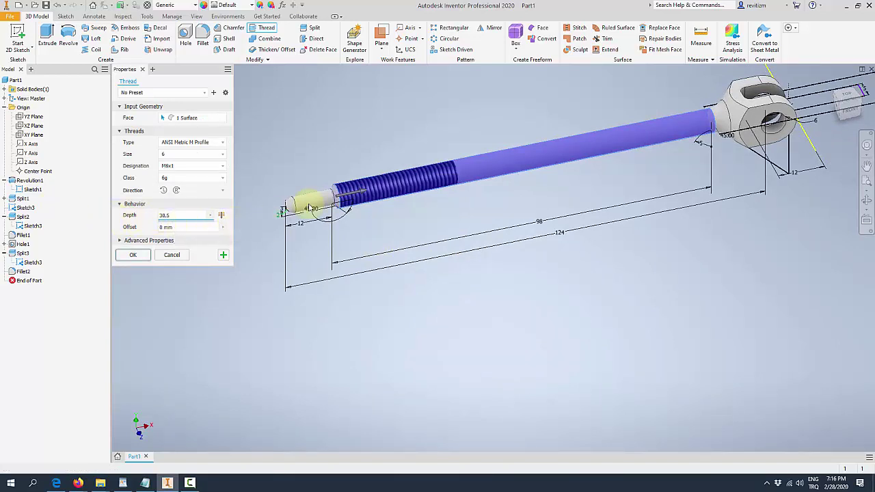
middle_click_drag(502, 164, 489, 164, "shift")
scroll(341, 133, "up", 3)
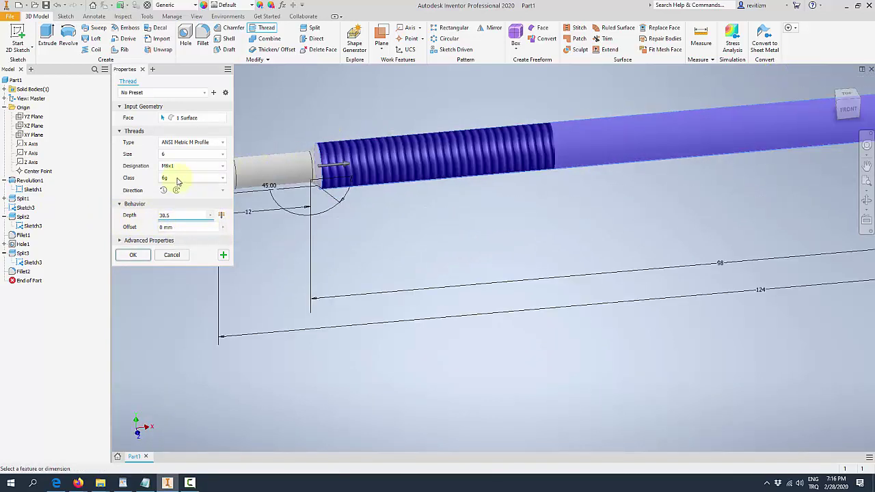
left_click(179, 167)
Step: Confirm the M6x1 thread and orbit around the finished part
left_click(134, 256)
scroll(341, 215, "down", 5)
middle_click_drag(352, 205, 527, 195, "shift")
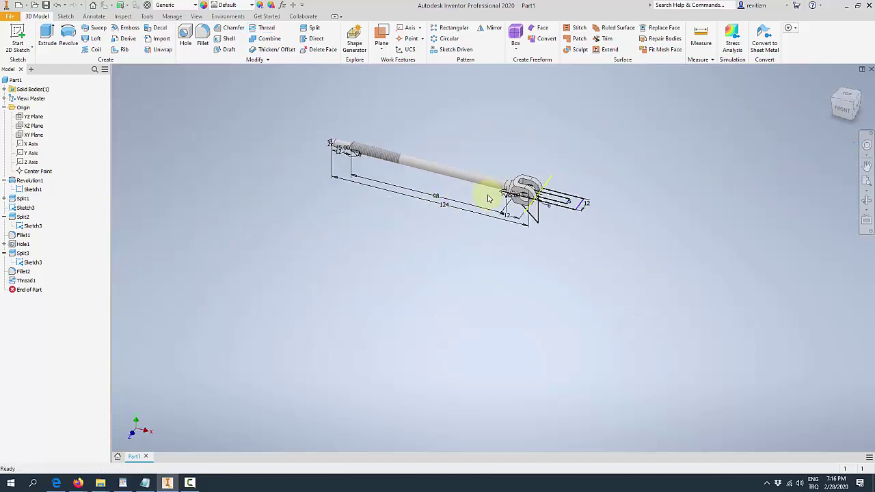
scroll(496, 227, "up", 5)
mouse_move(496, 227)
middle_mouse_down("shift")
mouse_move(508, 207)
mouse_move(538, 205)
middle_mouse_up("shift")
scroll(572, 205, "down", 3)
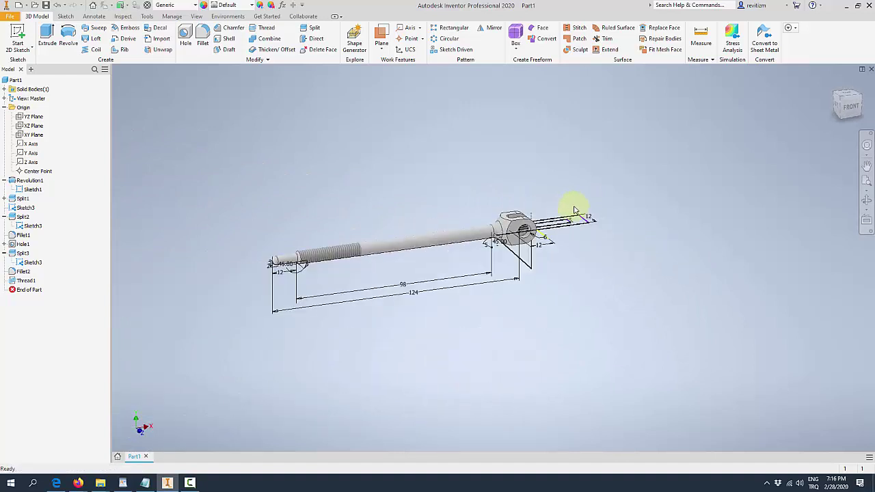
scroll(572, 205, "down", 2)
Step: Hide Sketch3 under Split3 and Split2 plus Sketch1, then return to the home view
right_click(31, 262)
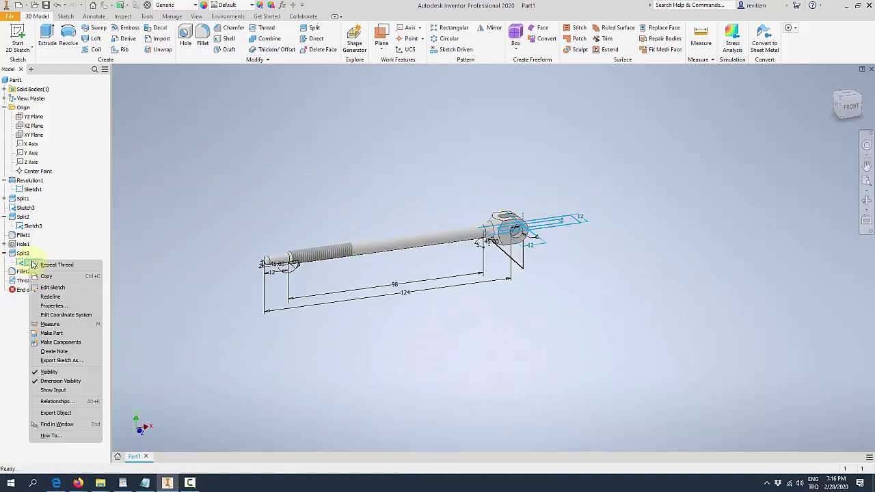
left_click(55, 371)
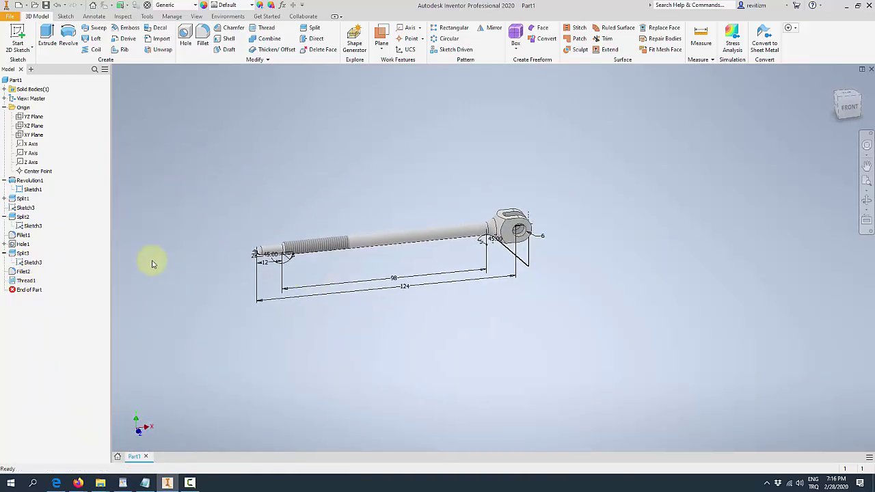
right_click(32, 225)
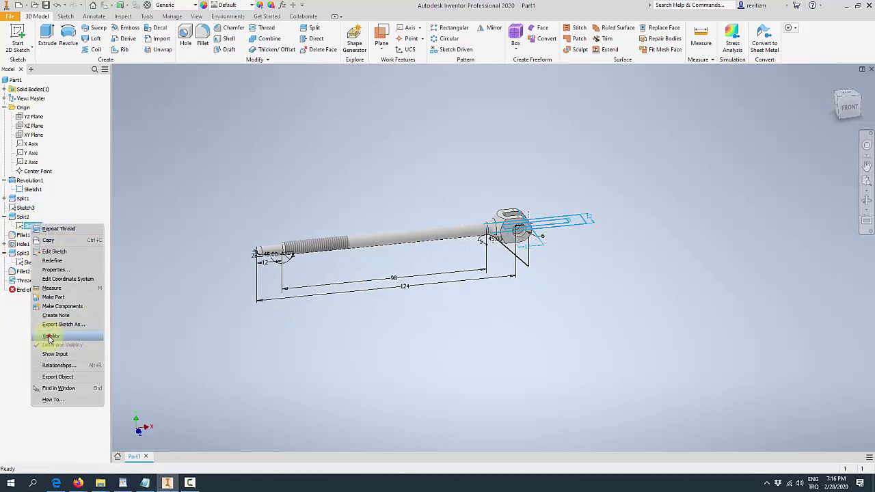
left_click(49, 336)
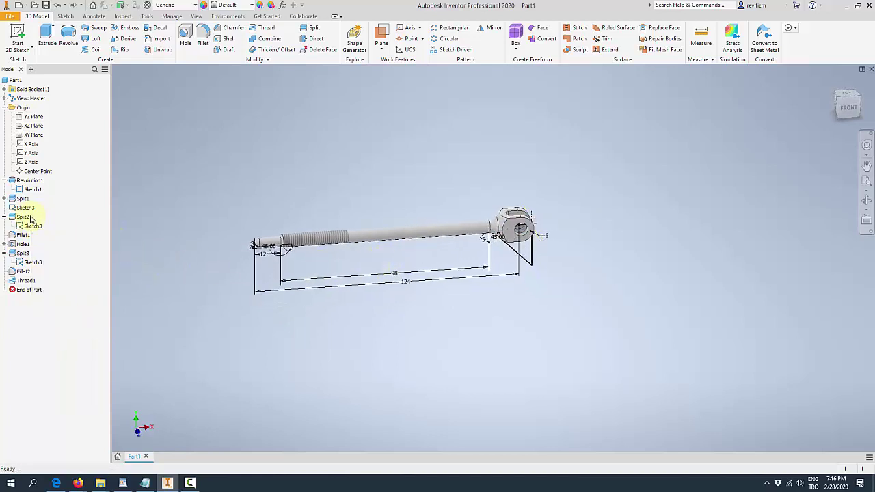
left_click(32, 189)
right_click(32, 190)
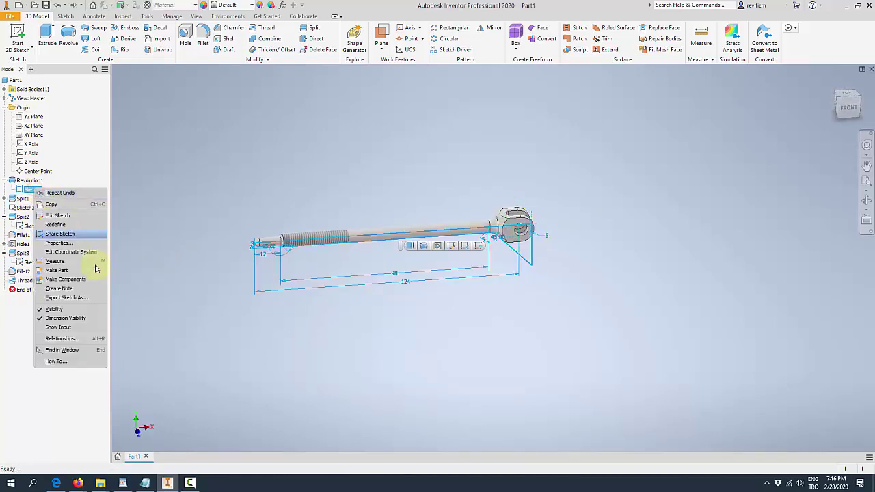
left_click(54, 309)
scroll(530, 221, "down", 5)
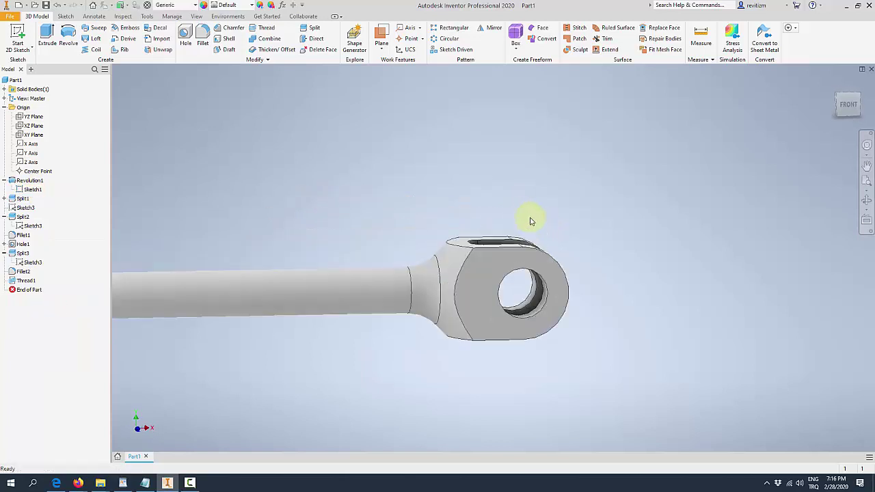
mouse_move(529, 221)
middle_mouse_down("shift")
mouse_move(504, 248)
mouse_move(346, 248)
mouse_move(508, 253)
middle_mouse_up("shift")
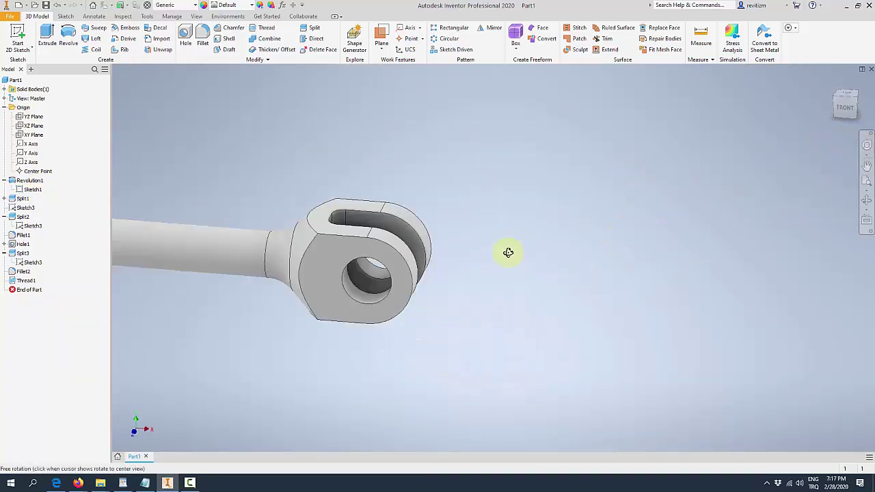
key("F6")
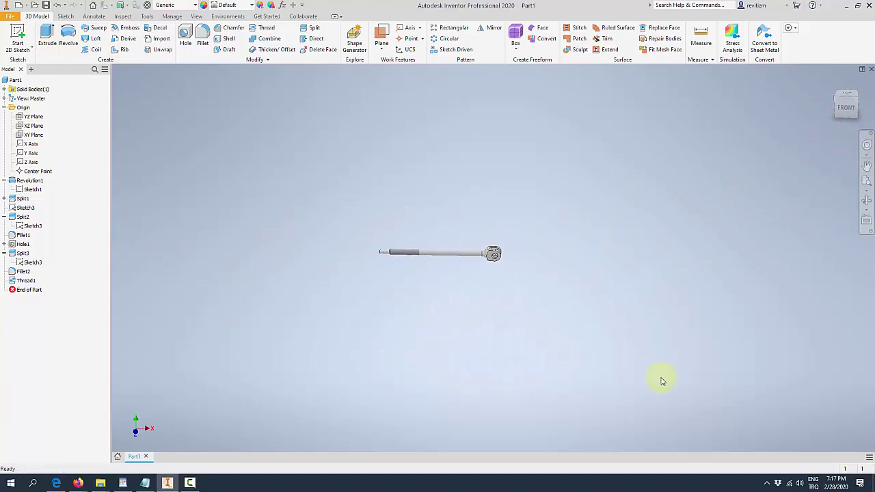